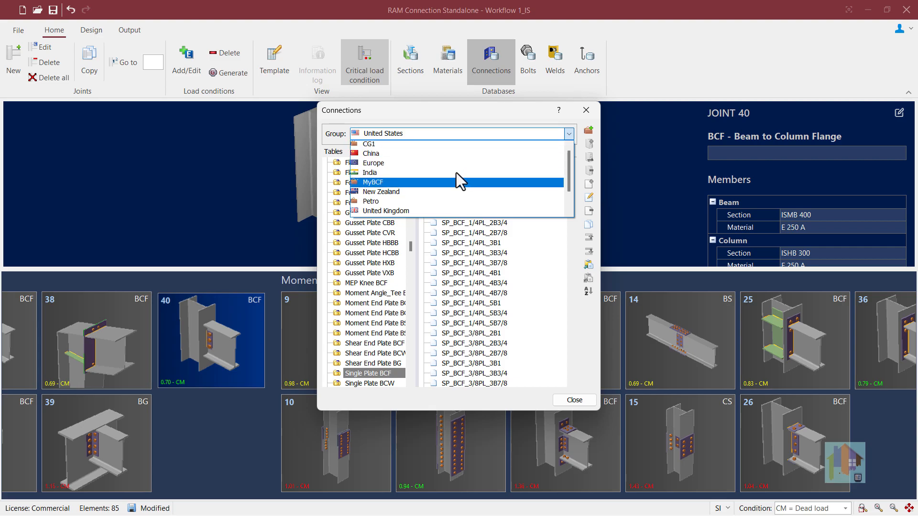
Step: Look through the side plate shear BCF and BCW tables of connection group CG1 and close the connection database
click(435, 166)
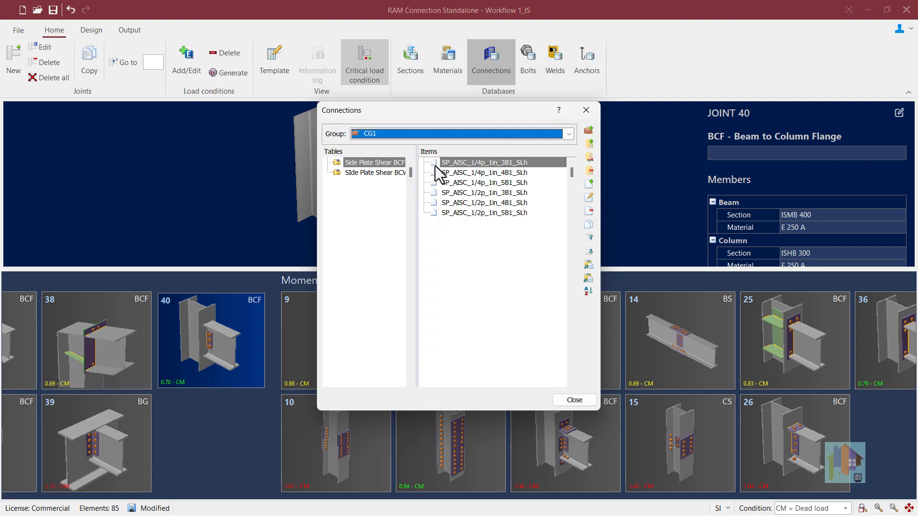
click(390, 174)
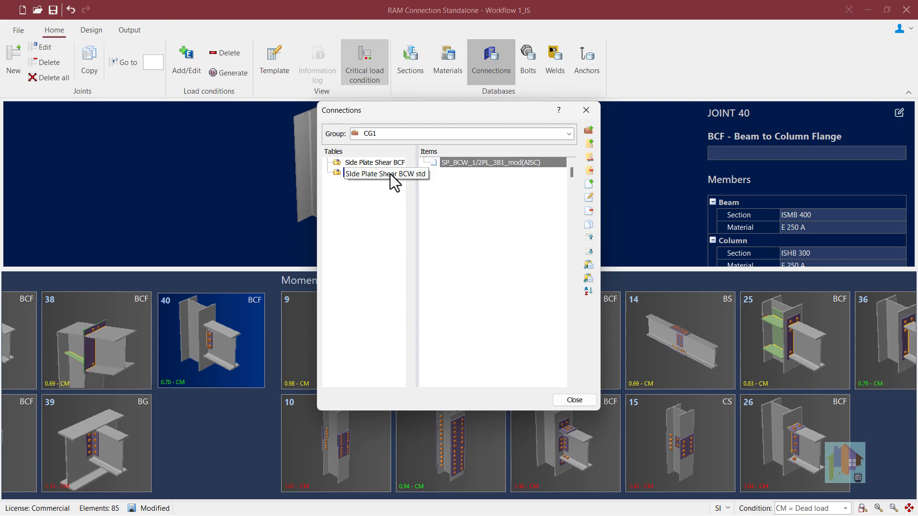
click(391, 163)
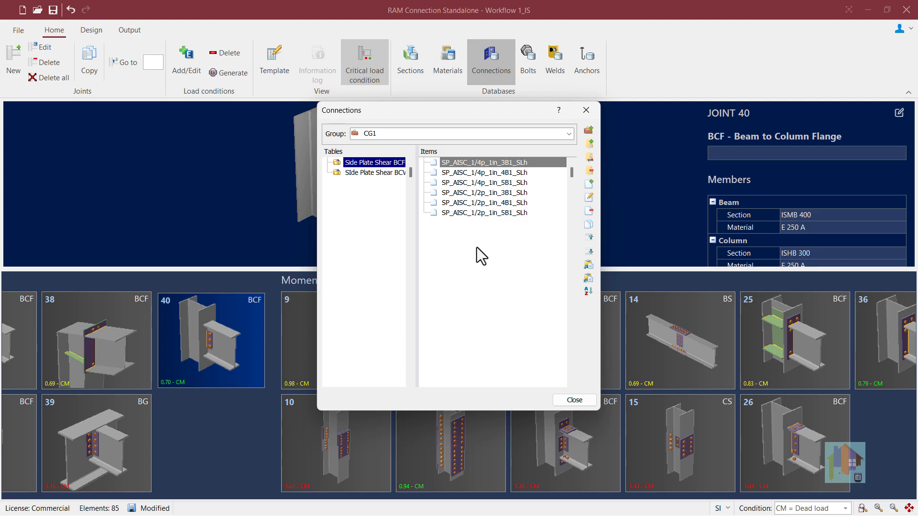
click(593, 110)
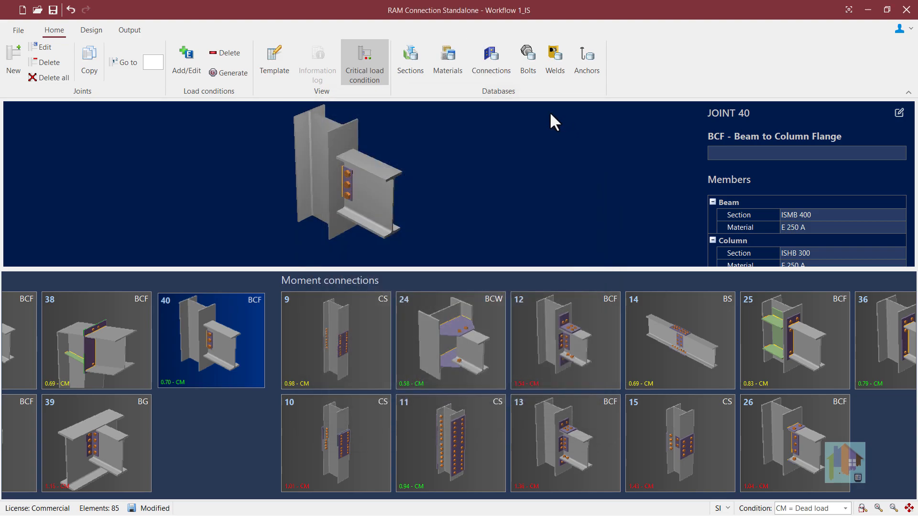
Step: Show the connection templates and select SP_BCF_3/8PL_2B1 in the United States Single Plate BCF table
click(276, 70)
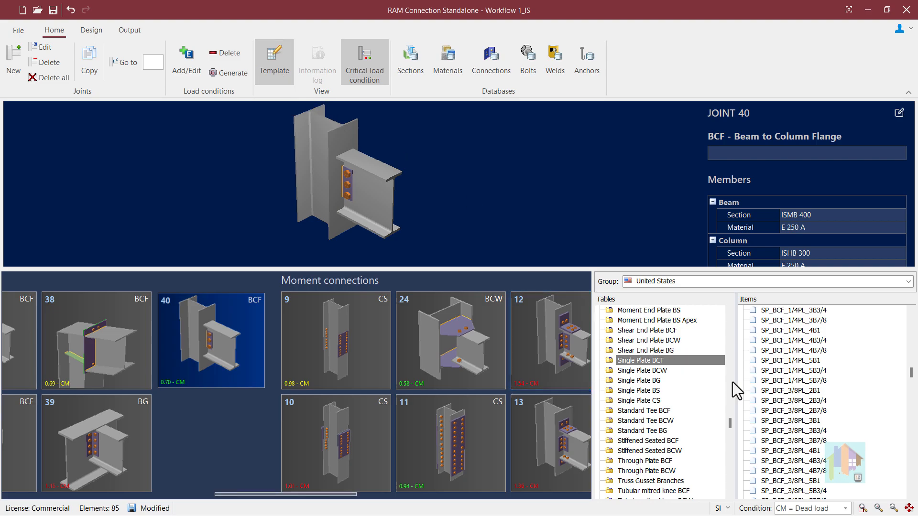
click(782, 390)
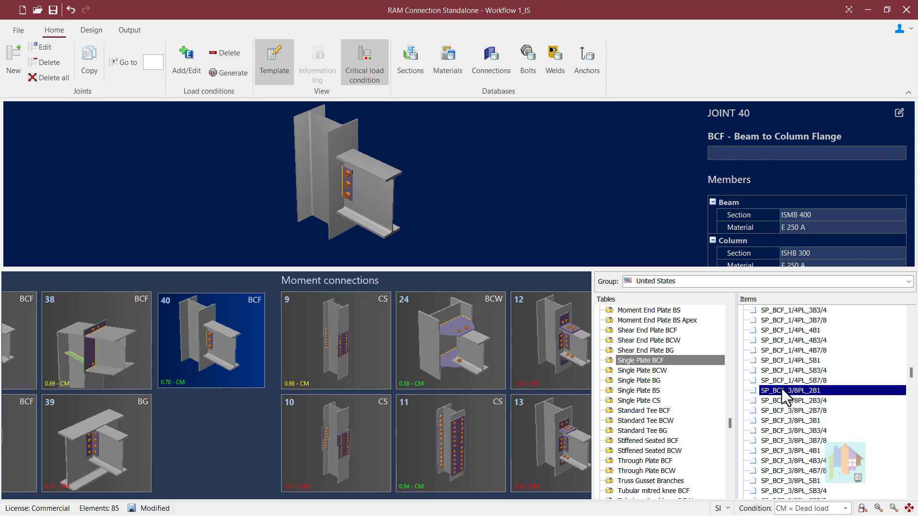
Step: Examine the plate thickness and the AISC bolt choices of joint 40's single plate connection, leaving both unchanged
double_click(347, 202)
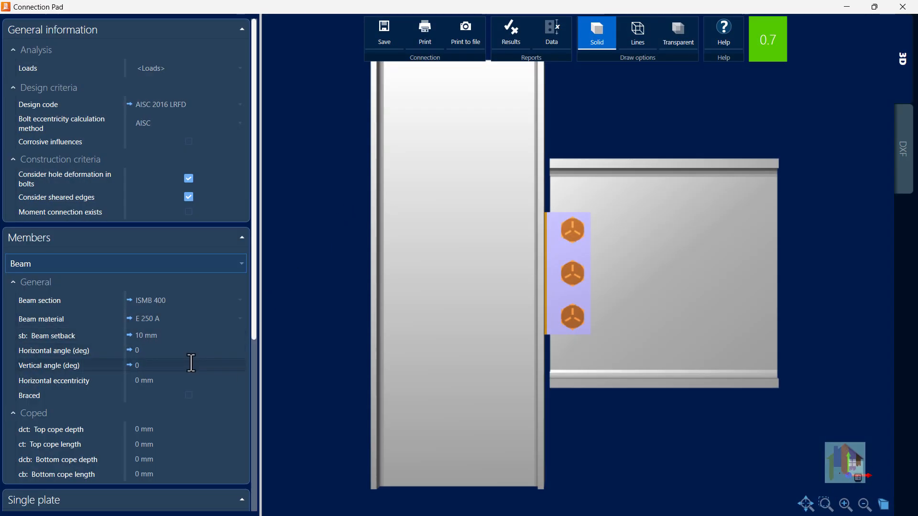
scroll(191, 362, down, 10)
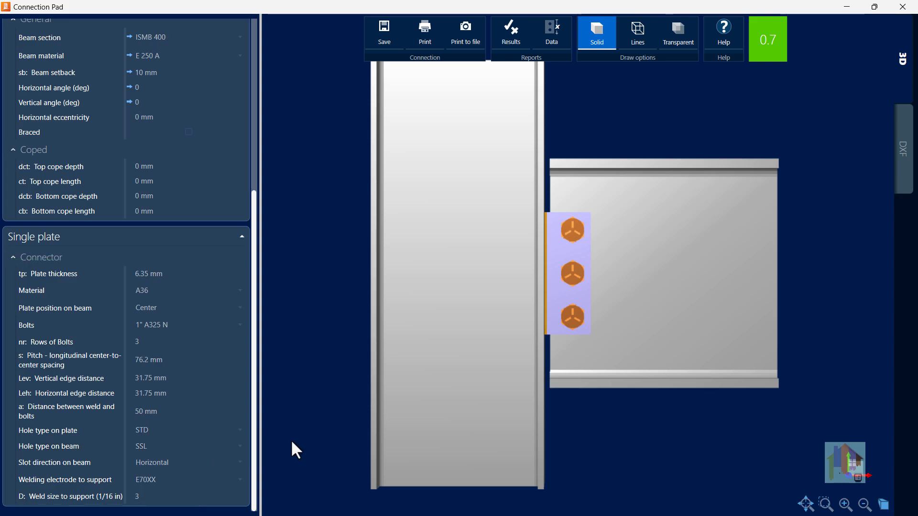
click(148, 273)
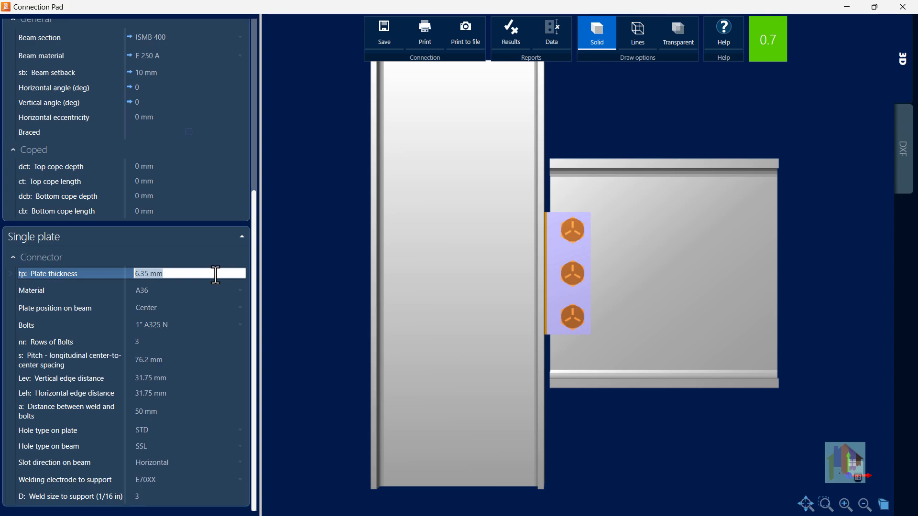
click(335, 342)
click(239, 325)
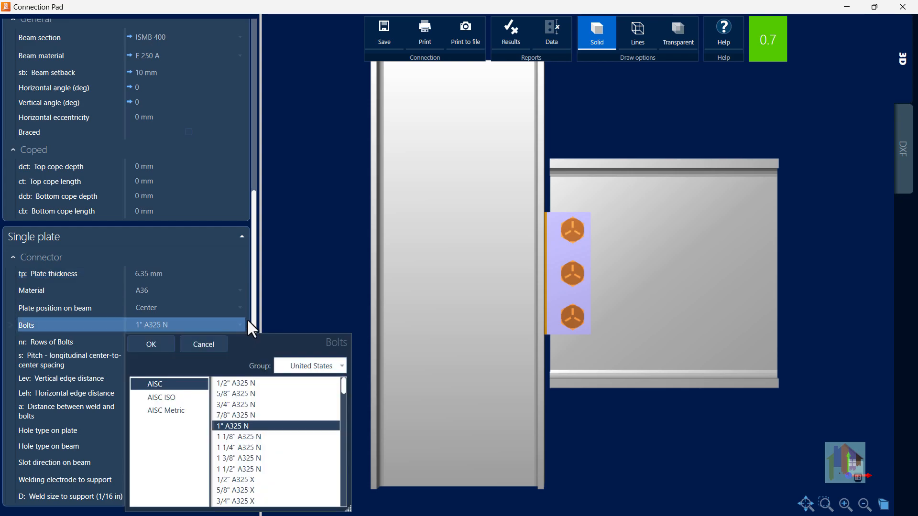
click(303, 300)
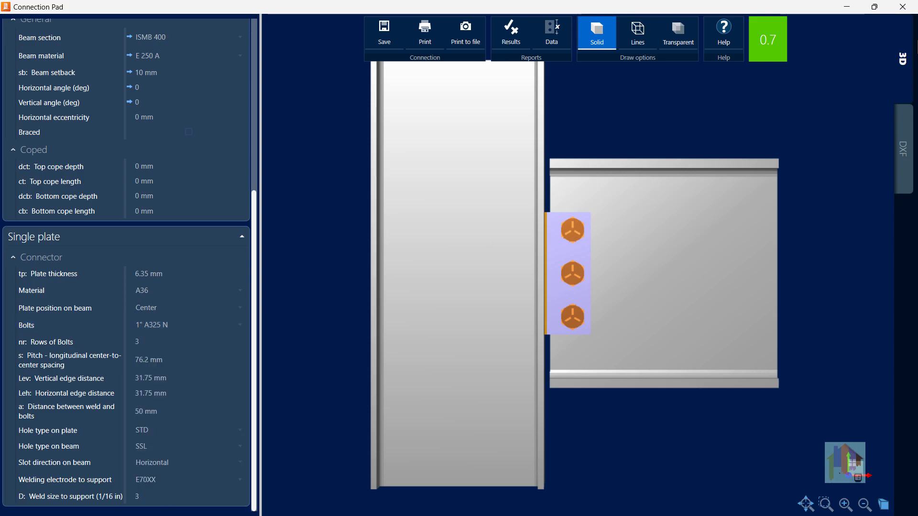
click(902, 7)
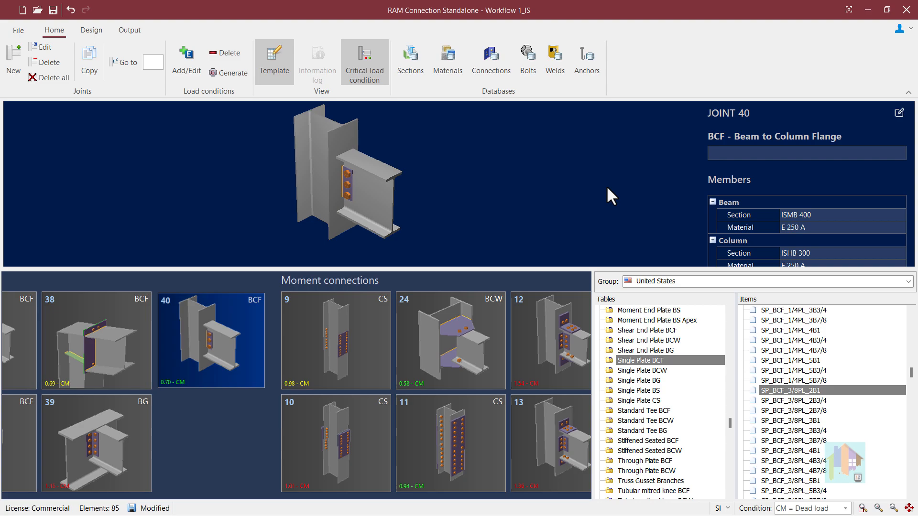
Step: Inspect the connection SP_AISC_1/2p_1in_3B1_SLh from group CG1 in 3D and close the connection database
click(502, 70)
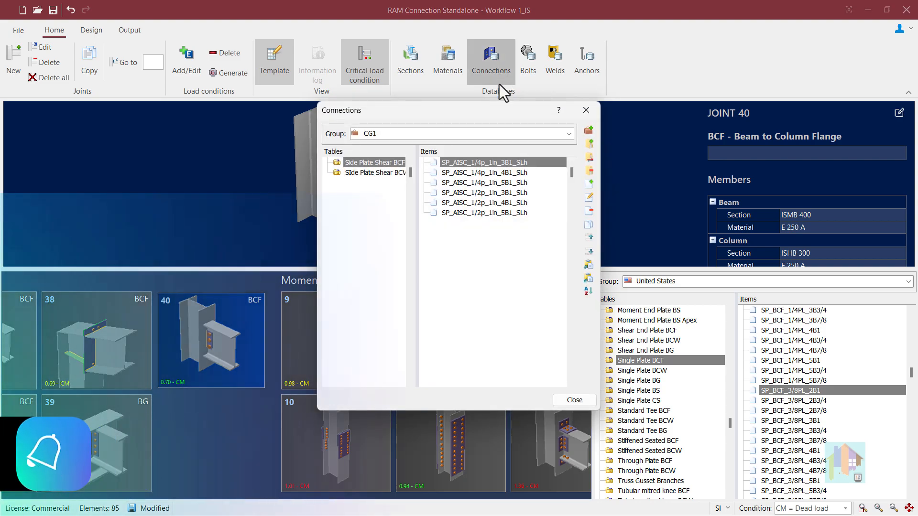
double_click(492, 193)
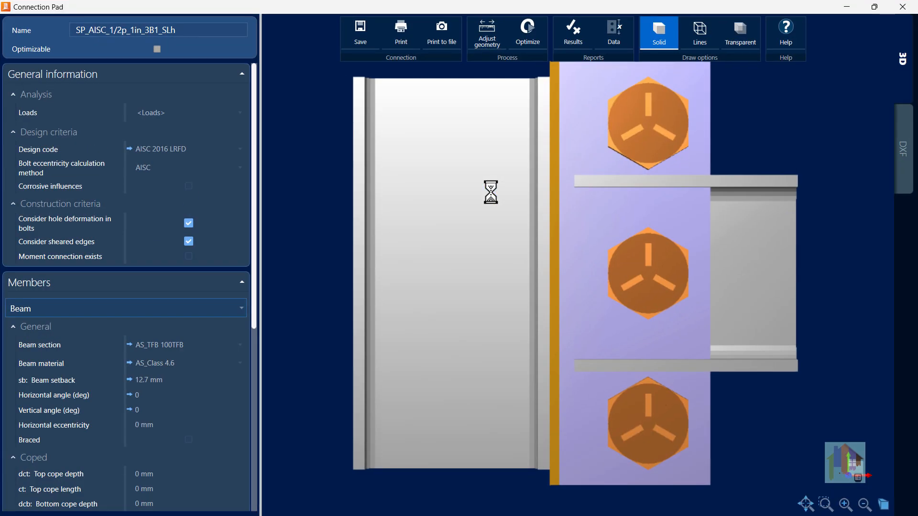
drag(597, 224, 562, 236)
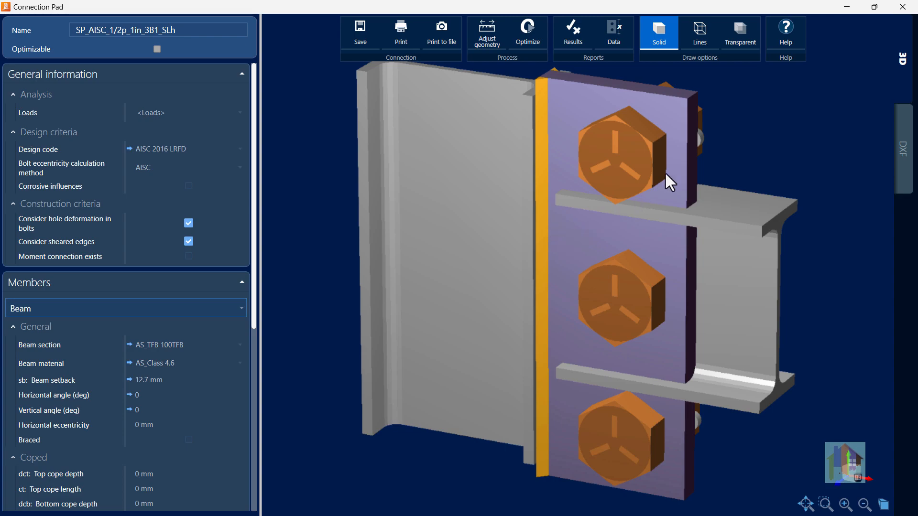
click(902, 7)
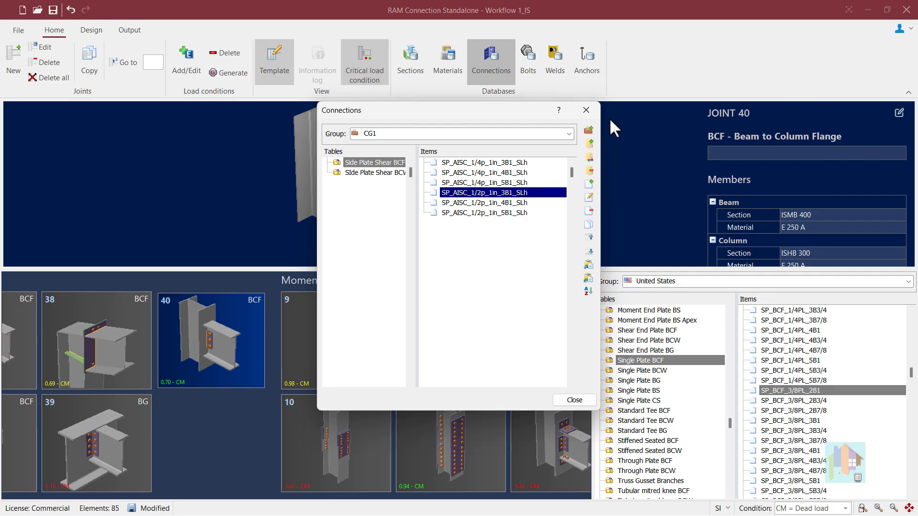
click(592, 110)
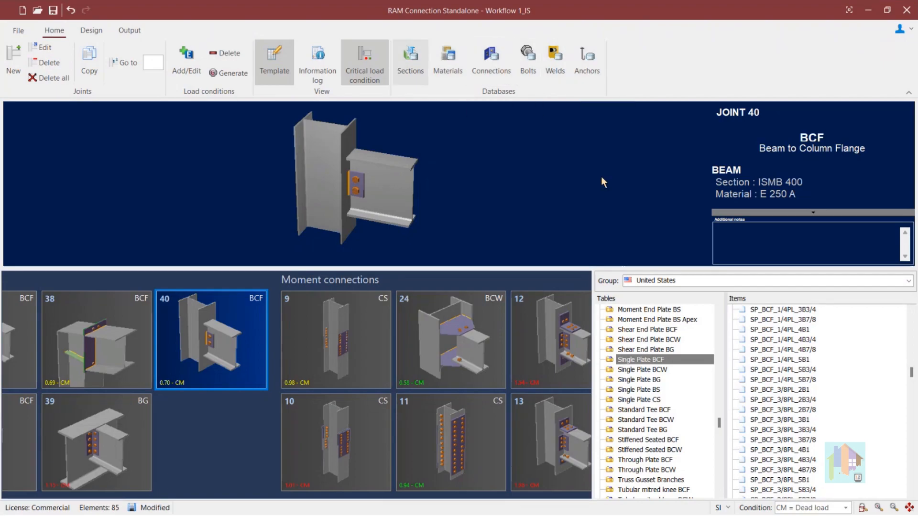
Step: Browse the Single Plate BCF templates and highlight SP_BCF_1/4PL_5B7/8
click(780, 359)
click(783, 399)
click(779, 380)
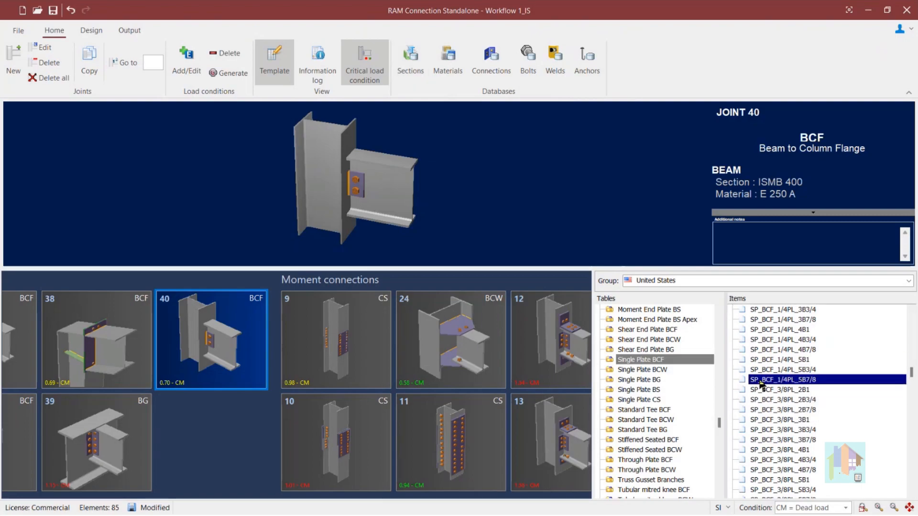
Step: Review the Indian ISMB sections available for joint 40's beam, highlighting ISMB 600 and discarding the choice
double_click(227, 350)
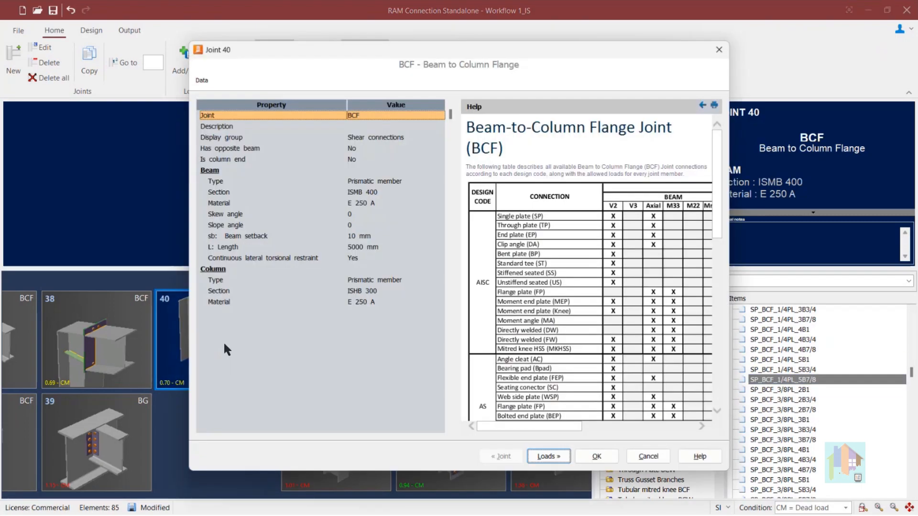
click(403, 193)
click(439, 193)
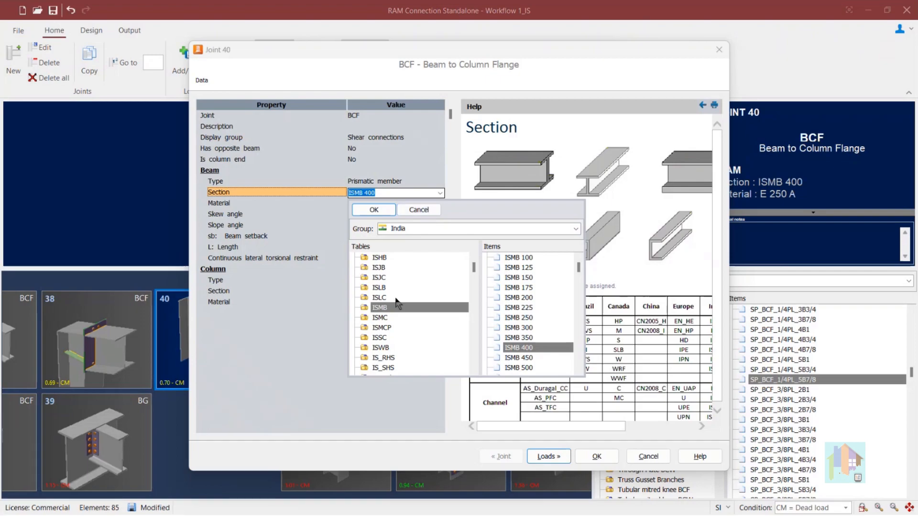
scroll(548, 345, down, 3)
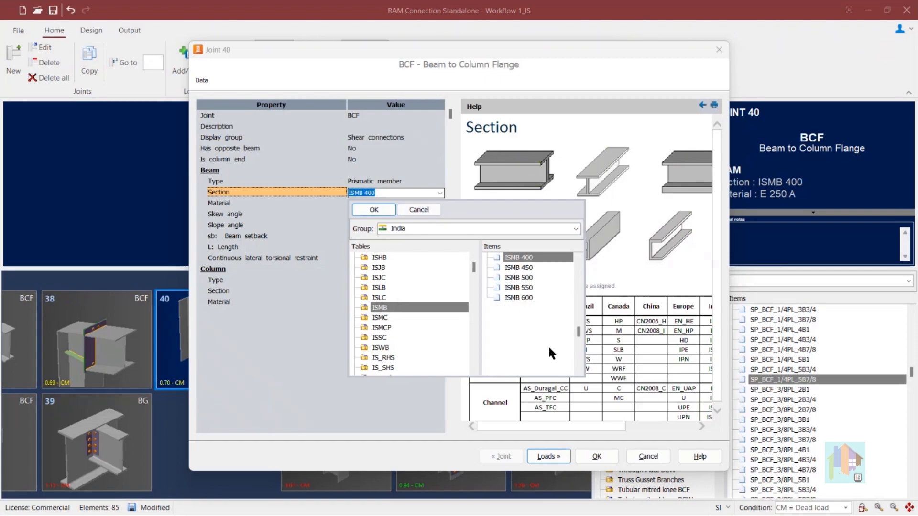
click(521, 298)
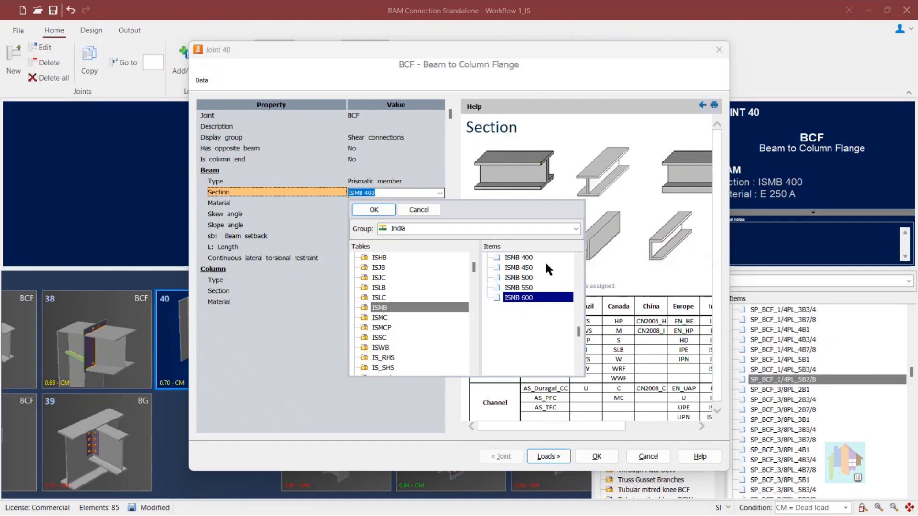
click(433, 209)
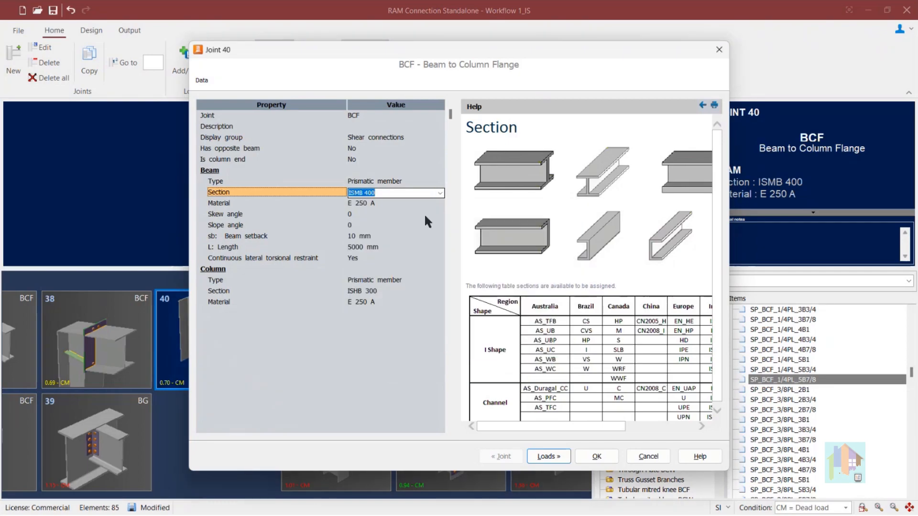
Step: Review the Indian SteelIS2062 materials available for the beam and leave joint 40's properties without saving
click(416, 203)
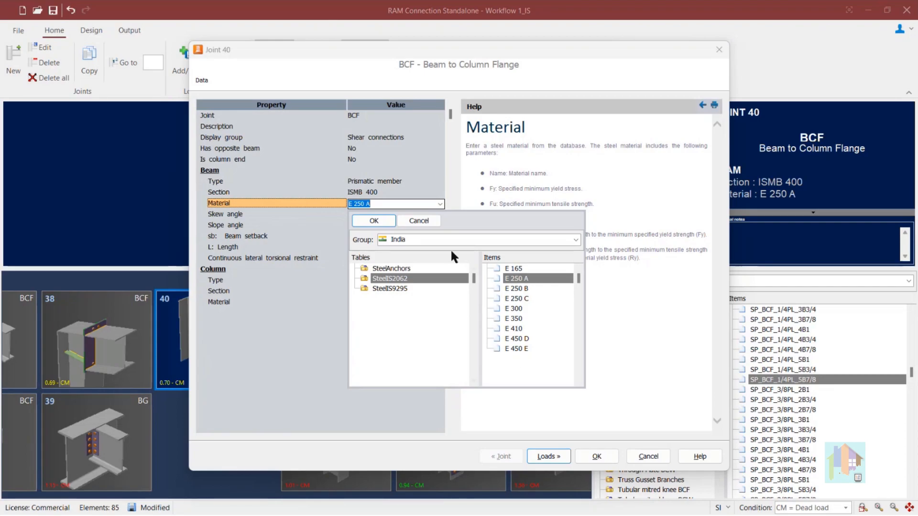
click(426, 222)
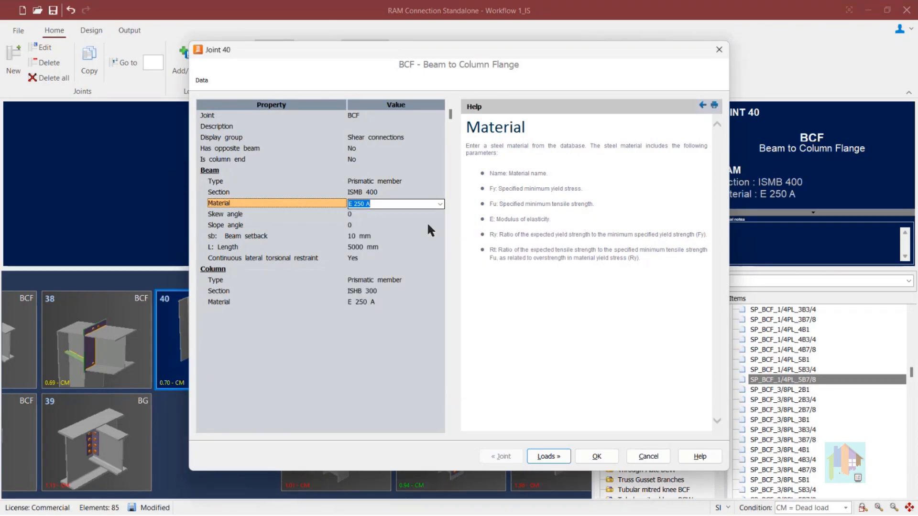
click(646, 455)
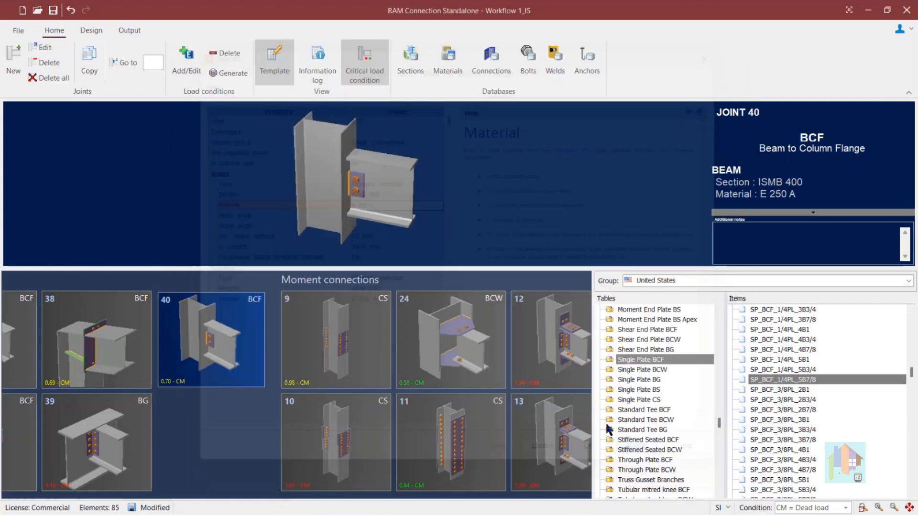
Step: Review the Indian IS bolts for joint 40's single plate, highlighting M_20 G4_6, then discard the choice and close the connection
scroll(121, 488, down, 5)
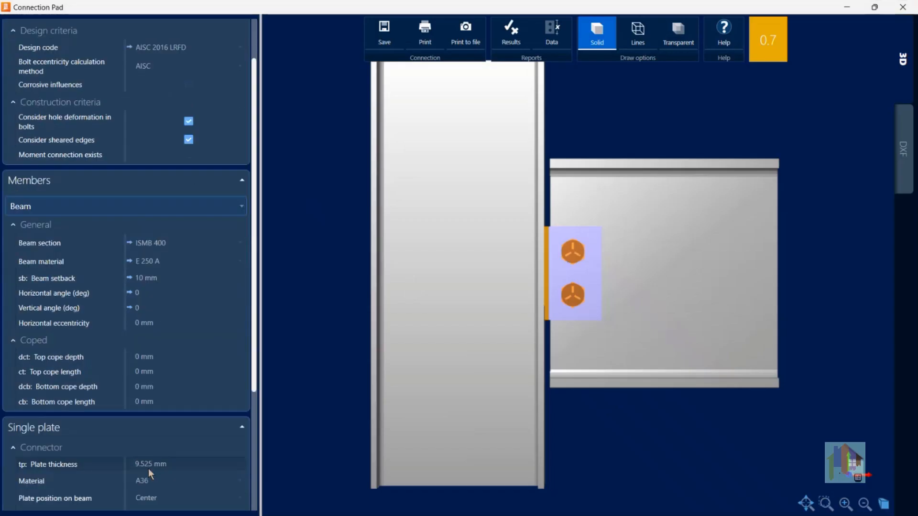
click(237, 341)
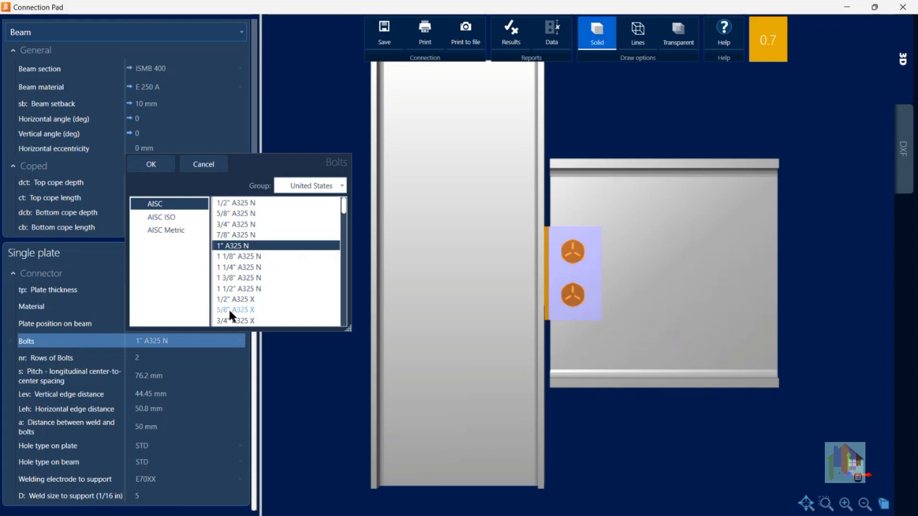
click(308, 186)
click(301, 265)
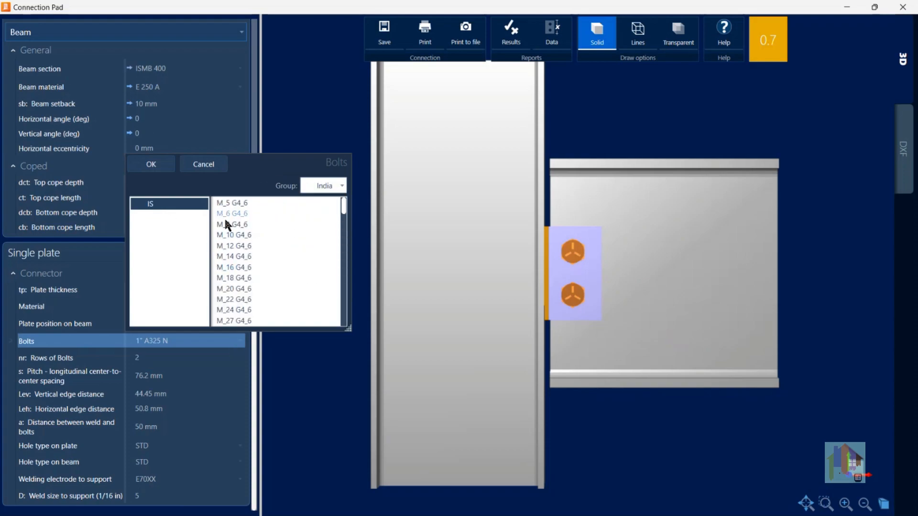
click(233, 288)
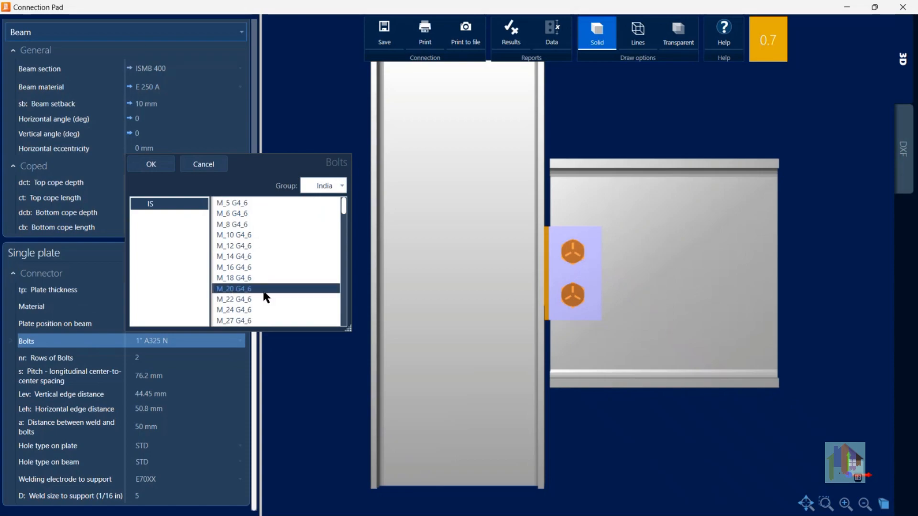
scroll(263, 292, down, 1)
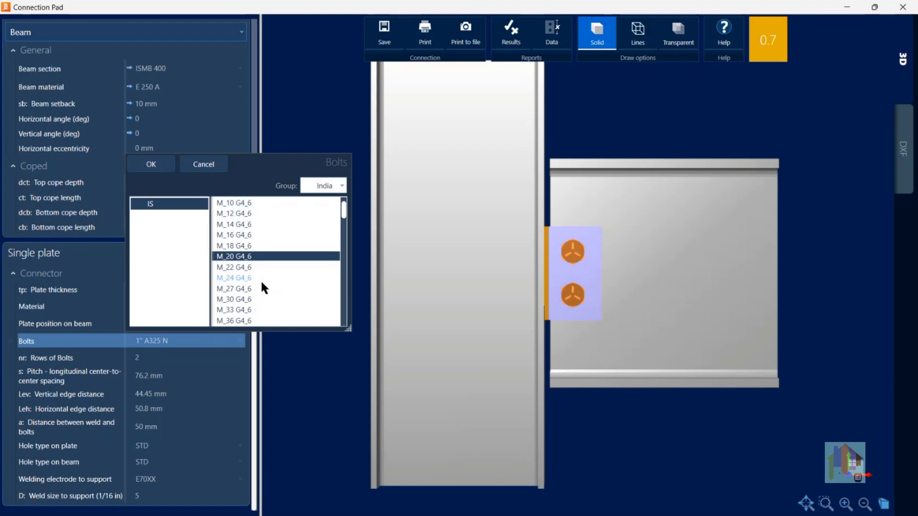
click(216, 163)
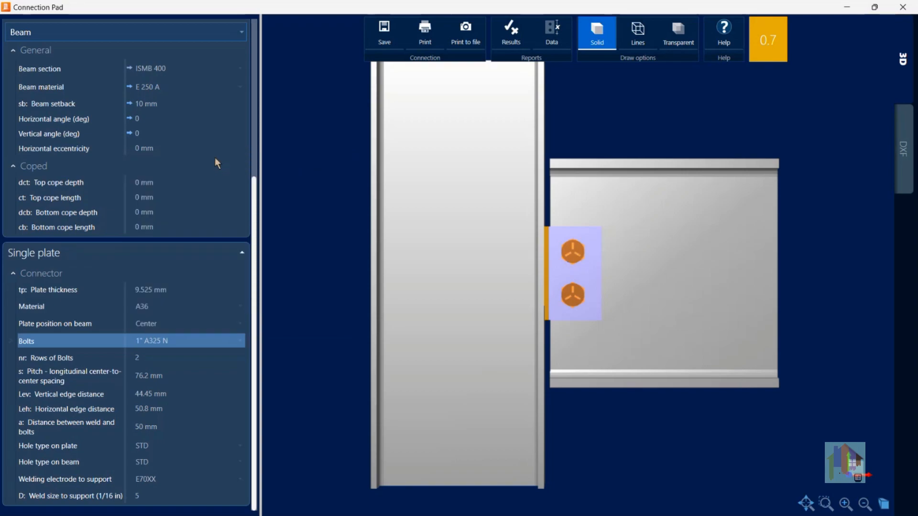
click(902, 7)
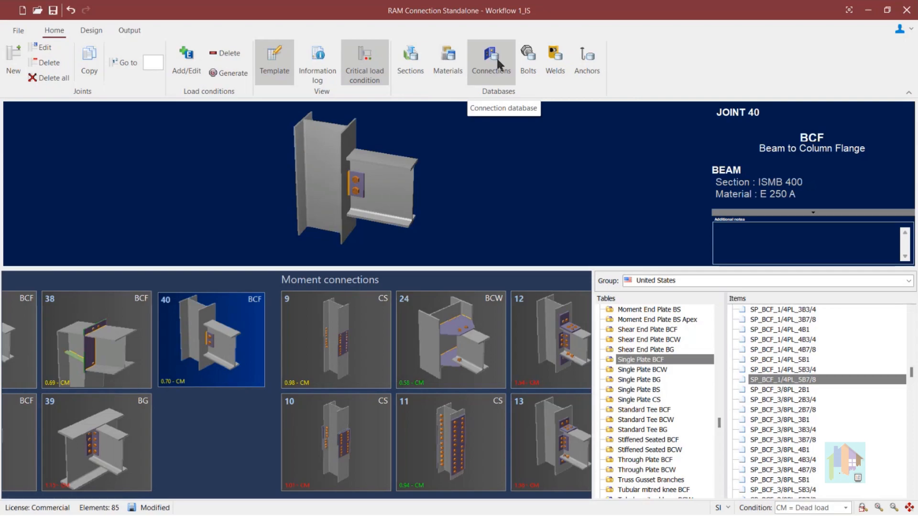
Step: Open the connection database and show the predefined United States group
click(502, 70)
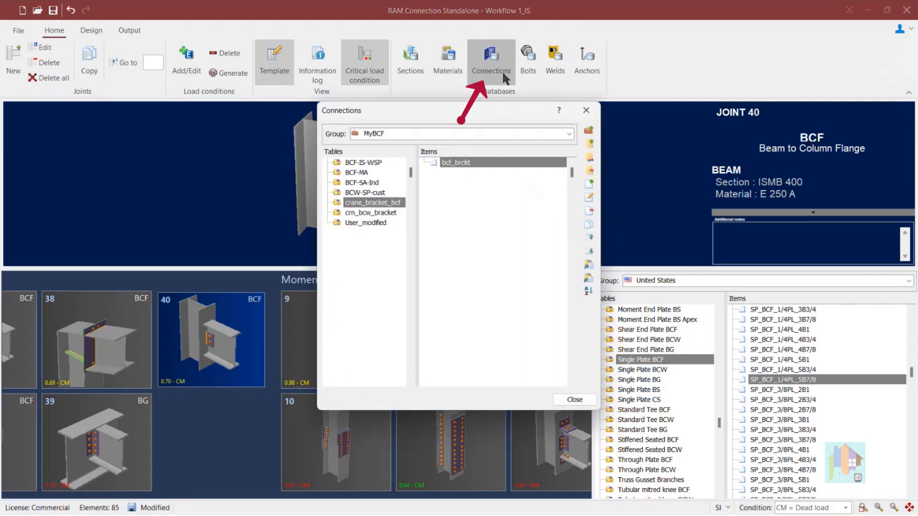
mouse_move(480, 116)
mouse_down()
mouse_move(351, 159)
mouse_move(419, 131)
mouse_move(420, 118)
mouse_up()
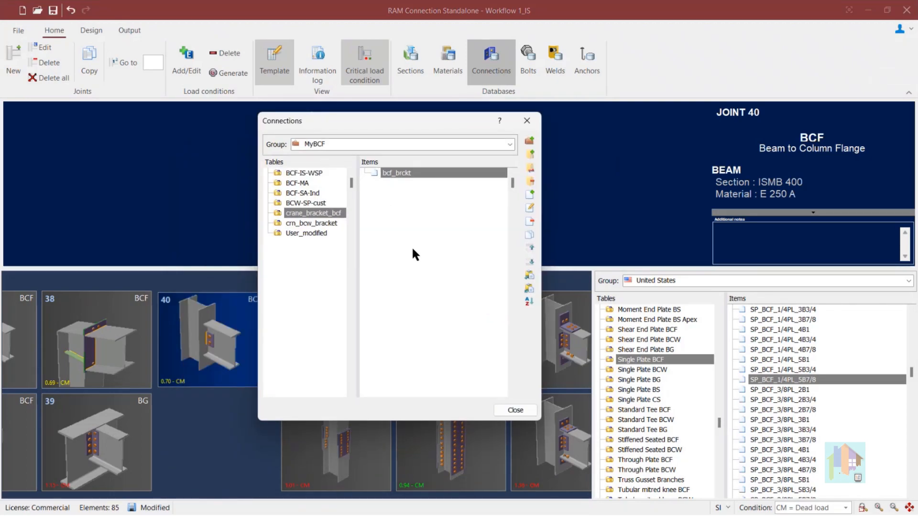
click(348, 144)
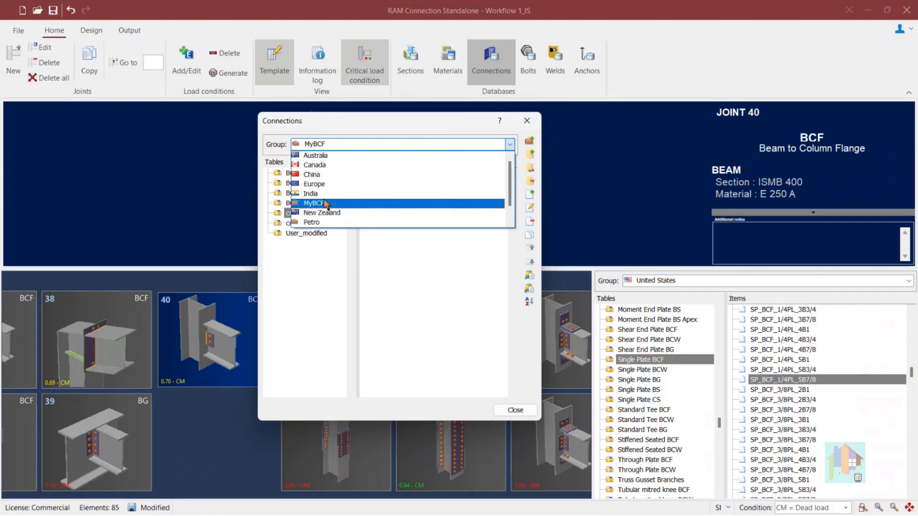
scroll(327, 201, down, 1)
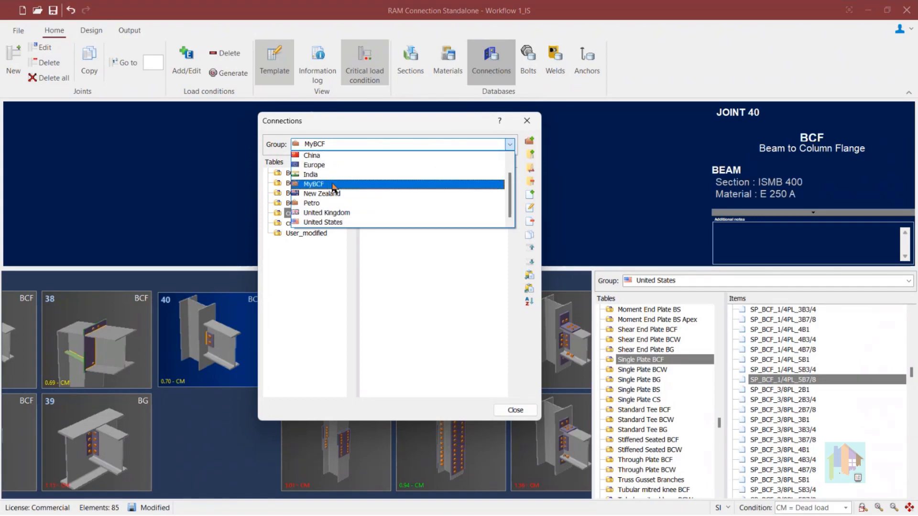
click(324, 222)
Step: Review the connection tables of the Europe and United Kingdom groups, then return to the United States group
click(352, 146)
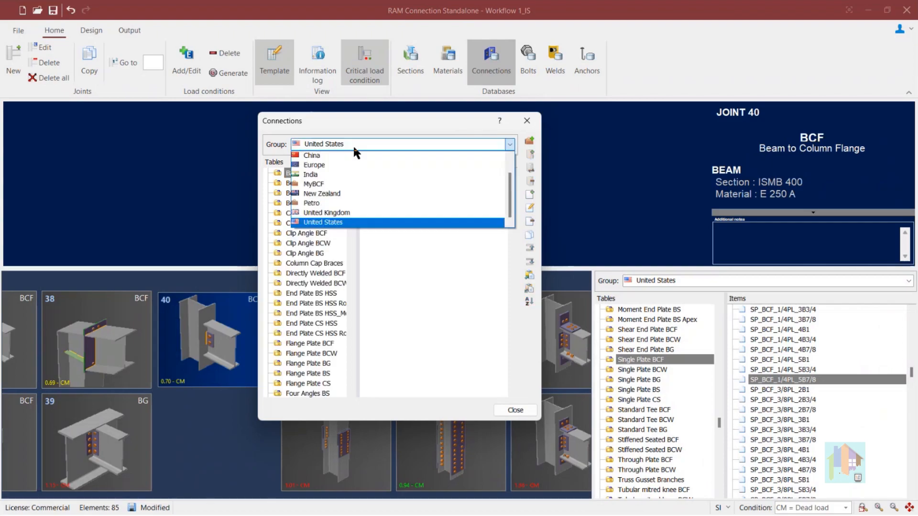
click(333, 166)
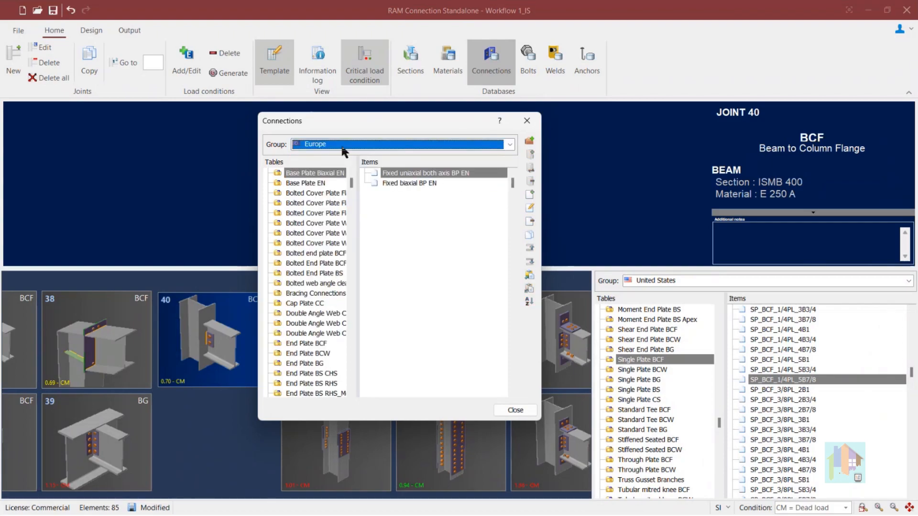
click(339, 145)
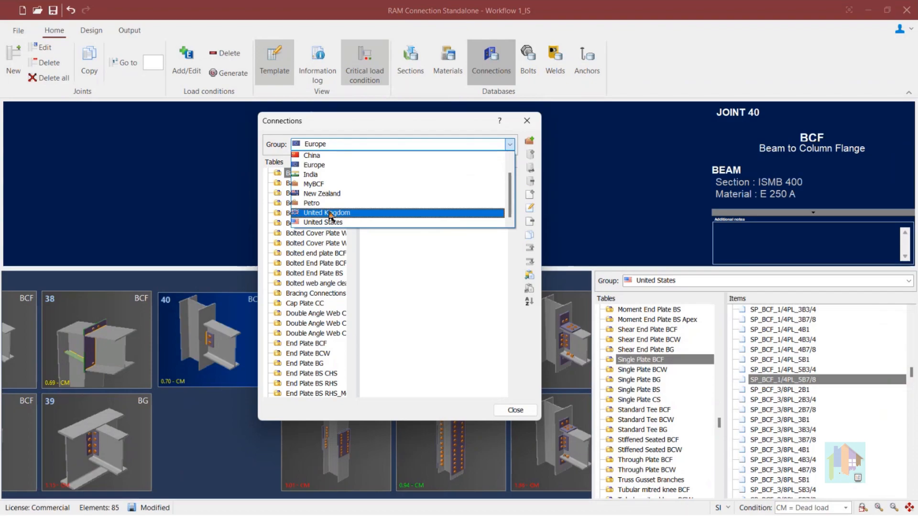
click(330, 216)
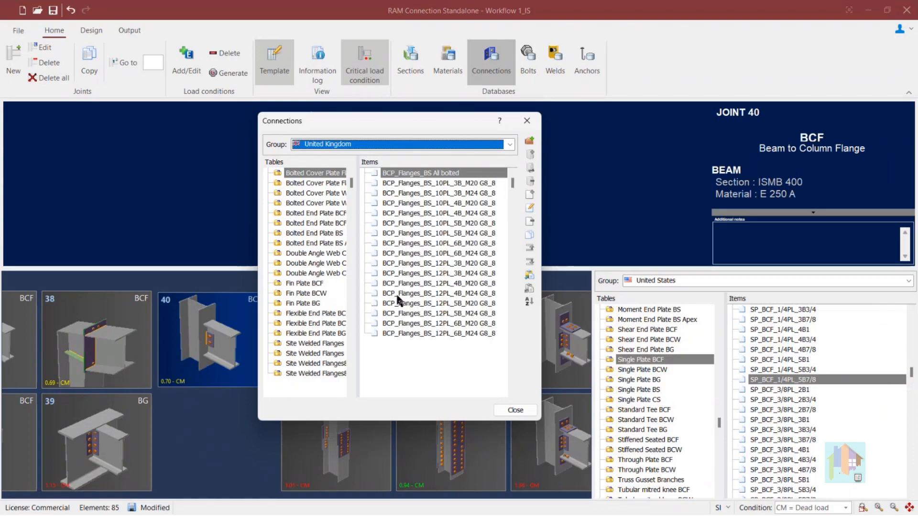
click(373, 143)
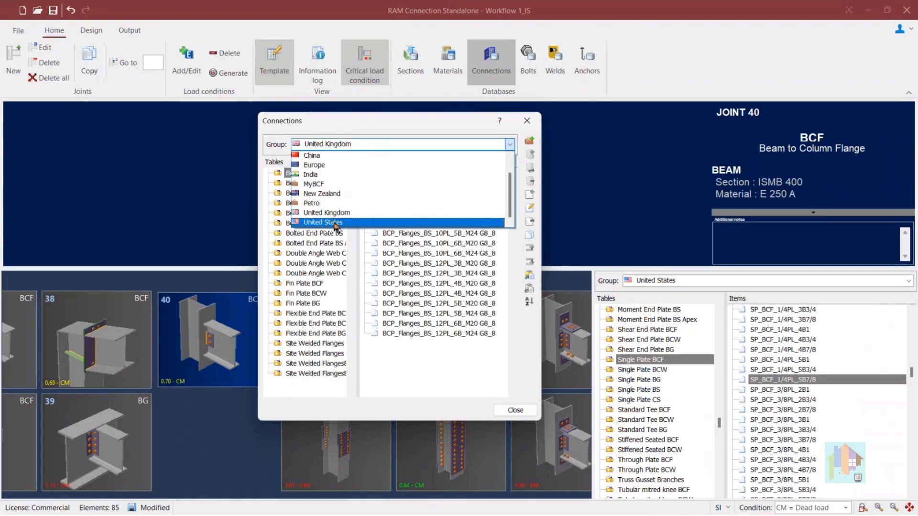
click(334, 225)
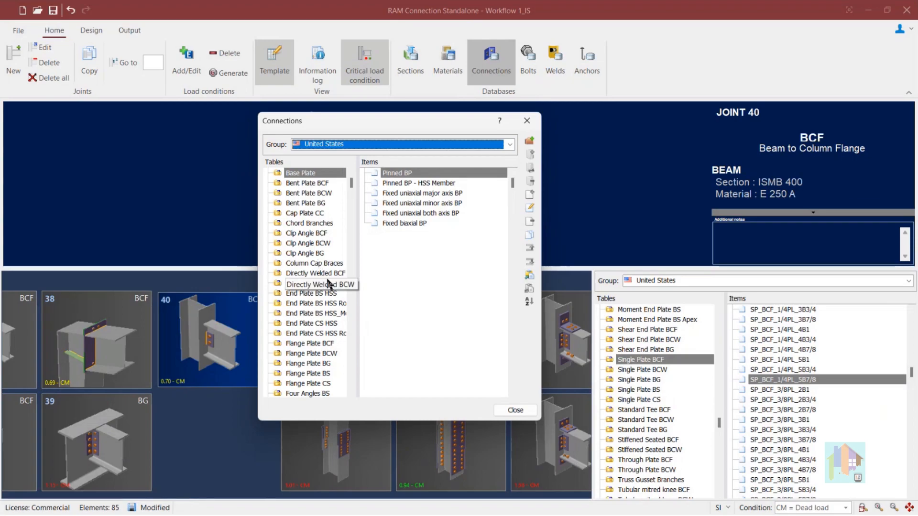
Step: Browse the United States tables and review the items in the Single Plate BCF table
scroll(330, 292, down, 3)
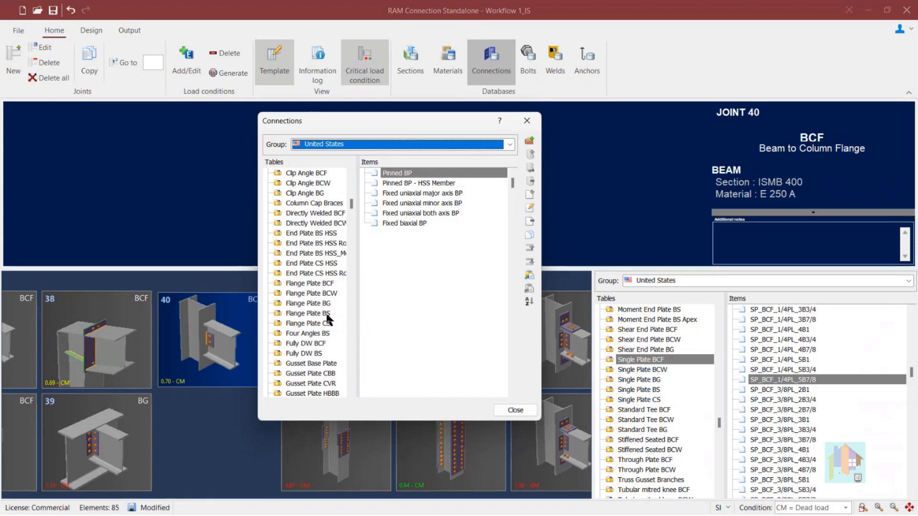
scroll(336, 302, down, 7)
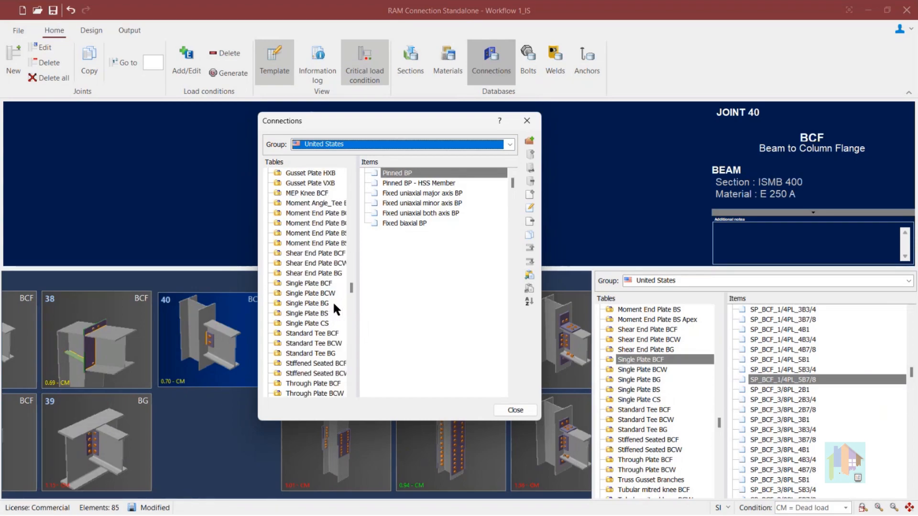
click(329, 284)
scroll(437, 240, down, 5)
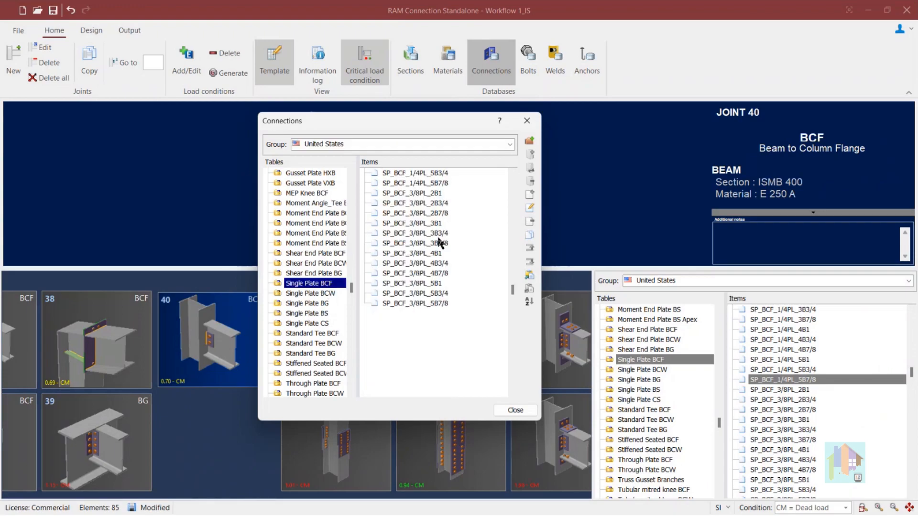
scroll(439, 241, up, 5)
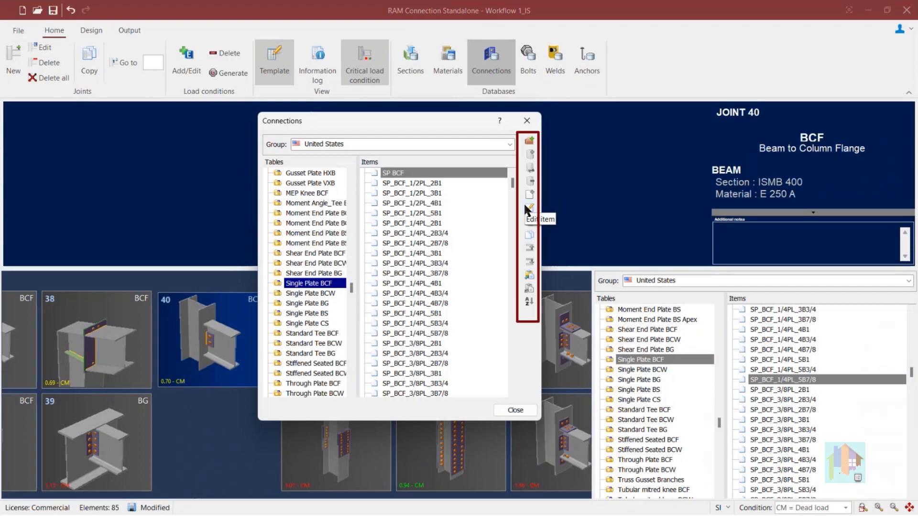
Step: Open the SP_BCF_1/2PL_5B1 template for editing to view its connection, and close it without saving
click(497, 213)
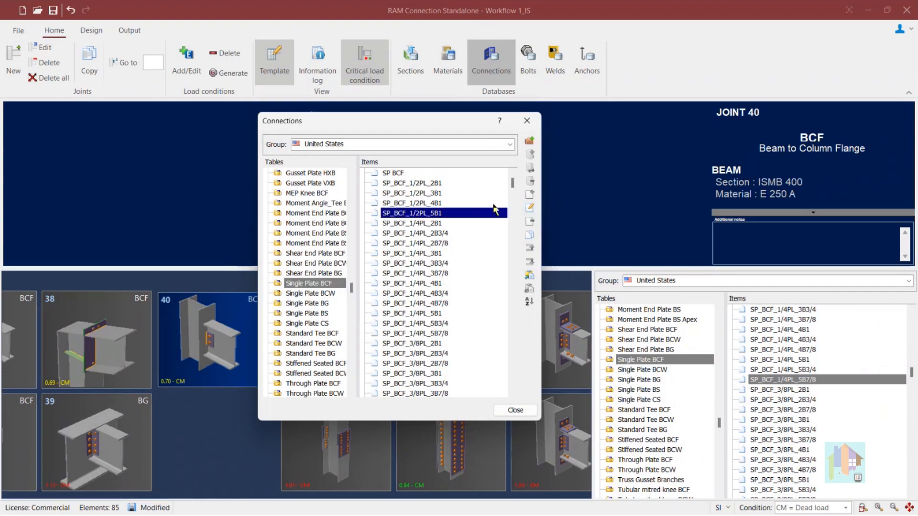
click(529, 206)
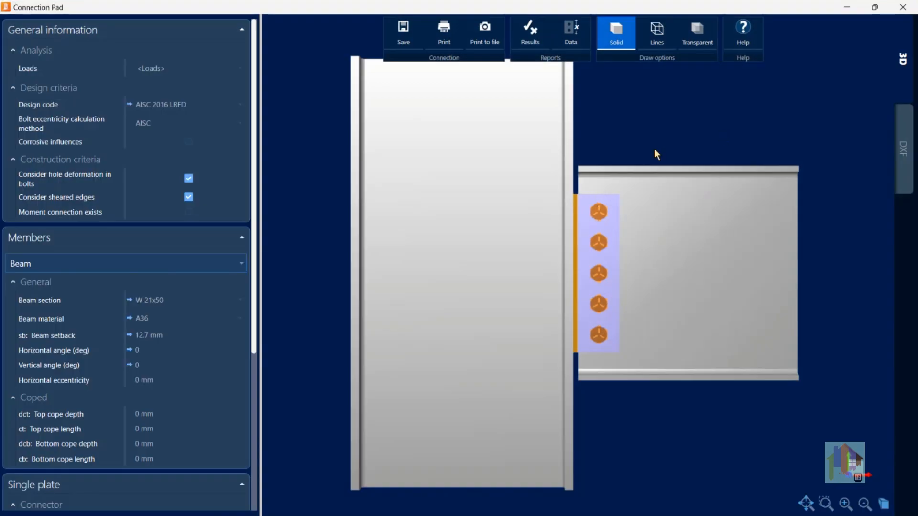
click(898, 12)
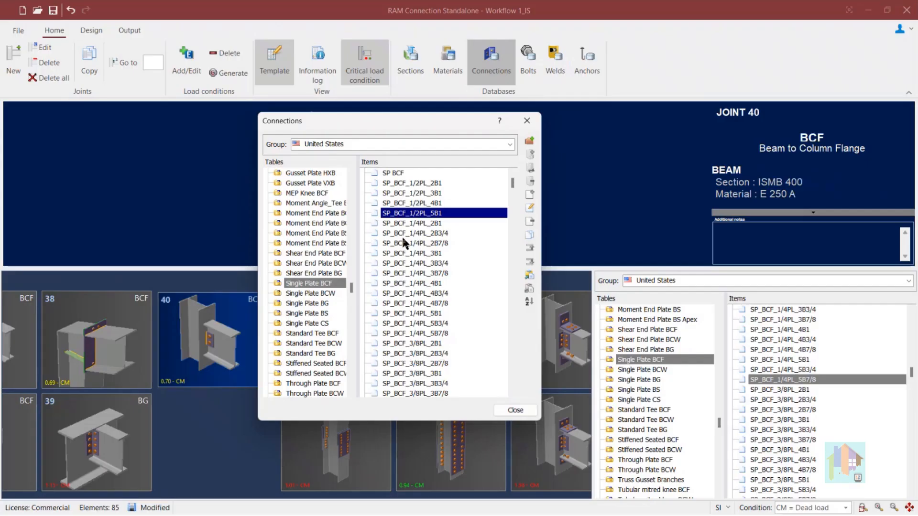
Step: Inspect the members, single plate properties and 3D model of template SP_BCF_1/2PL_2B1, then close it without saving
click(415, 185)
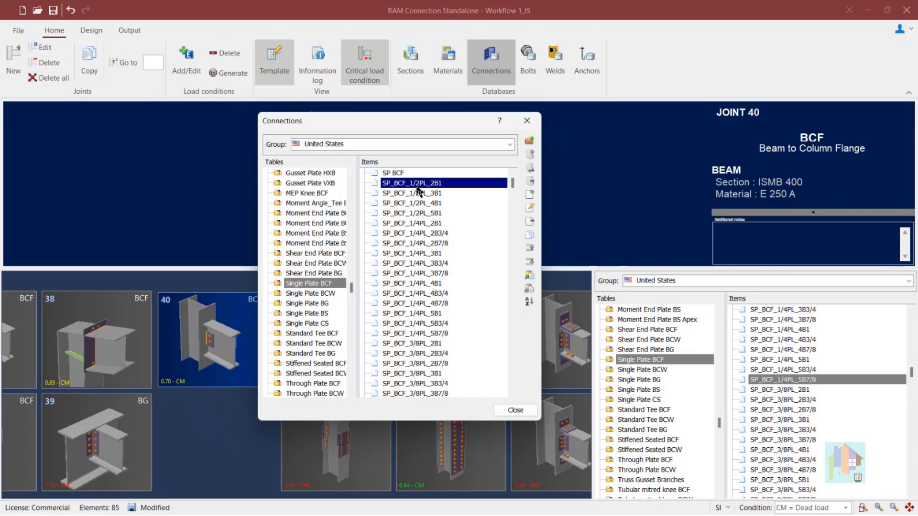
click(529, 206)
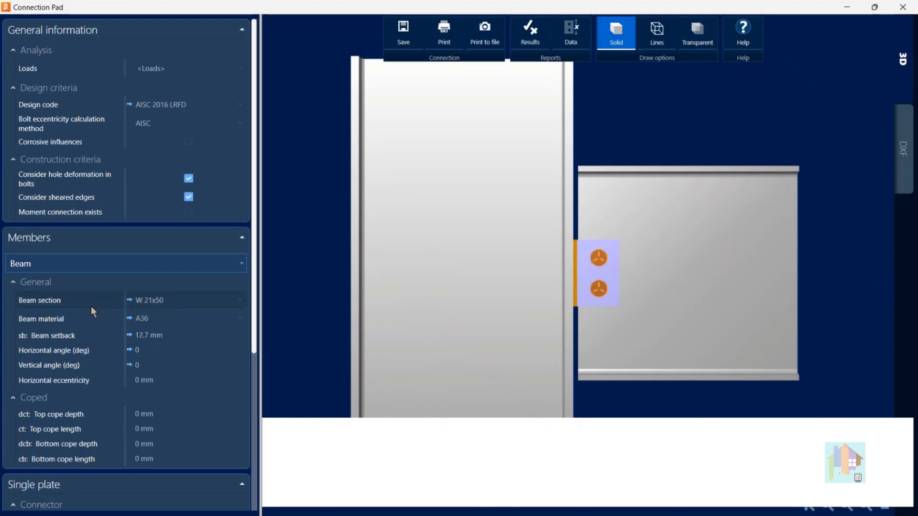
scroll(90, 311, down, 7)
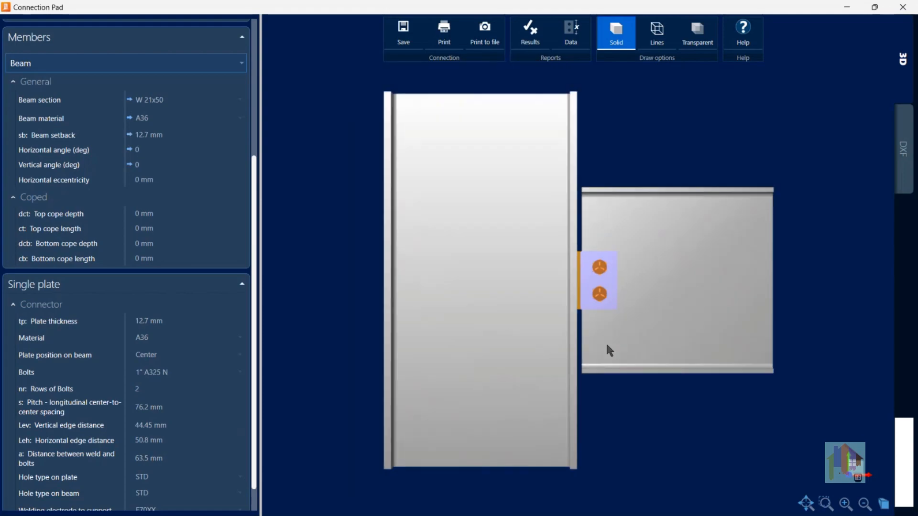
middle_drag(614, 291, 567, 314)
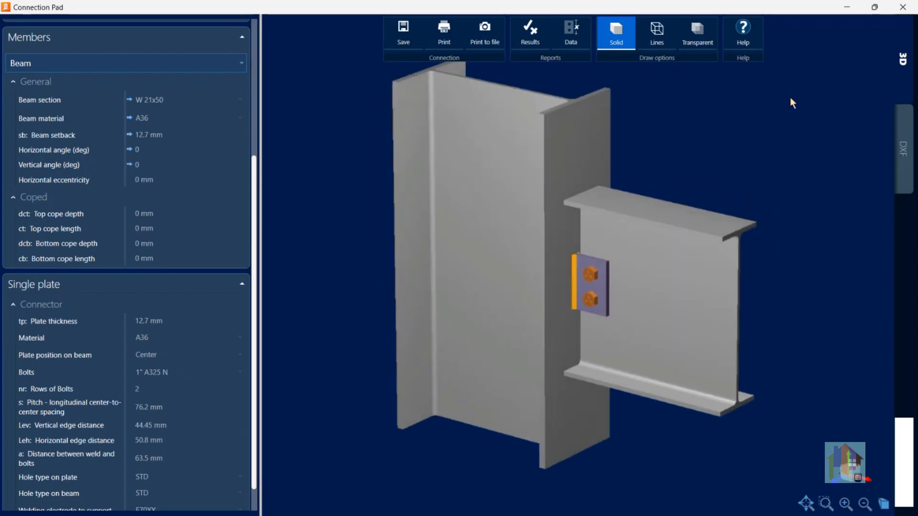
click(898, 14)
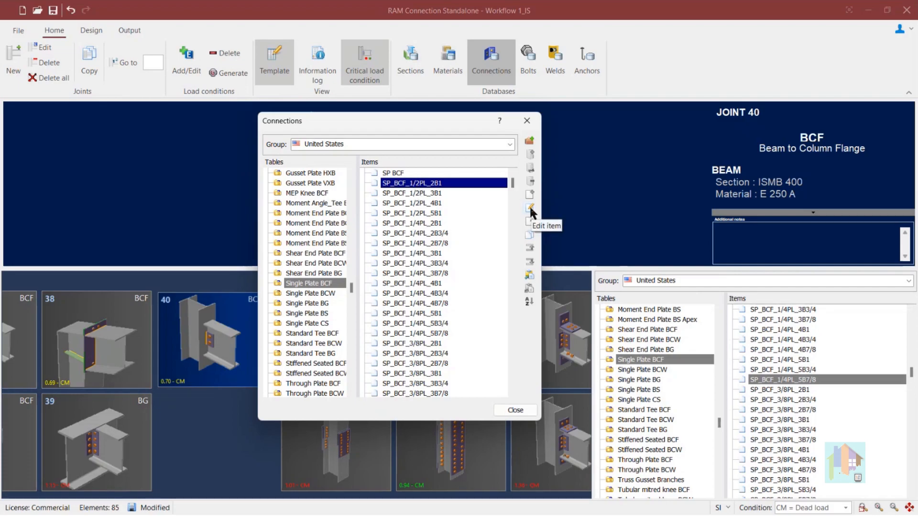
Step: View the SP_BCF_1/4PL_2B1 template's connection properties and close it without saving
click(416, 223)
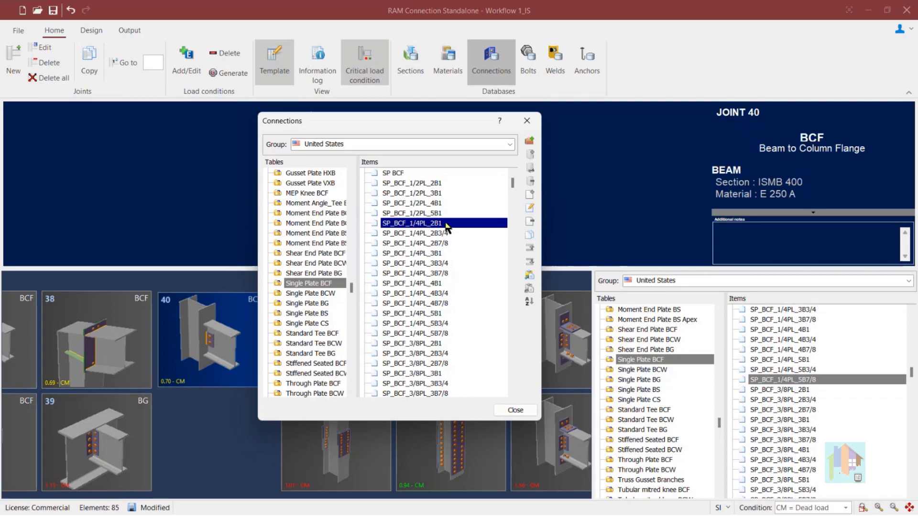
click(528, 207)
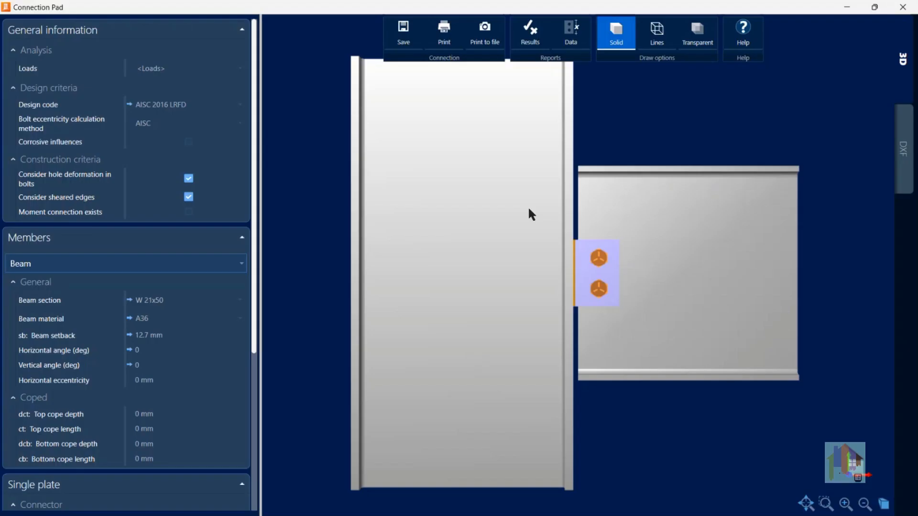
click(902, 7)
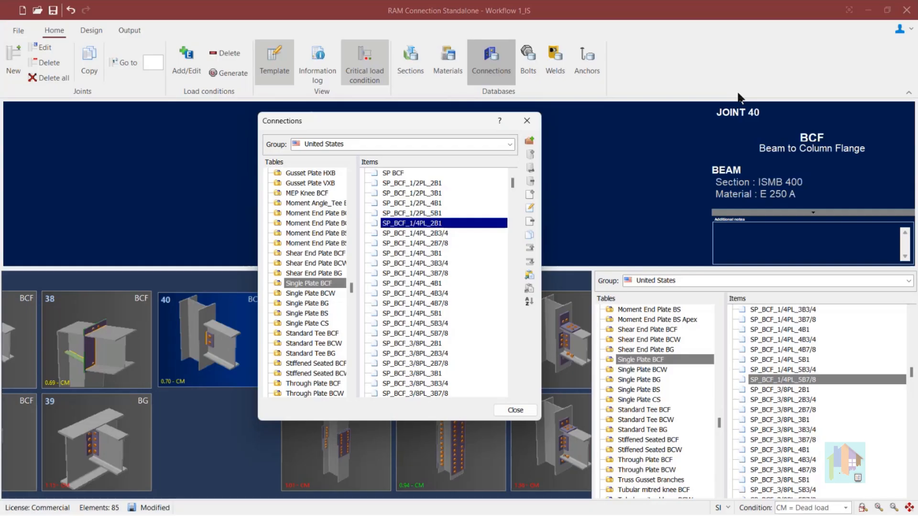
click(528, 233)
click(530, 236)
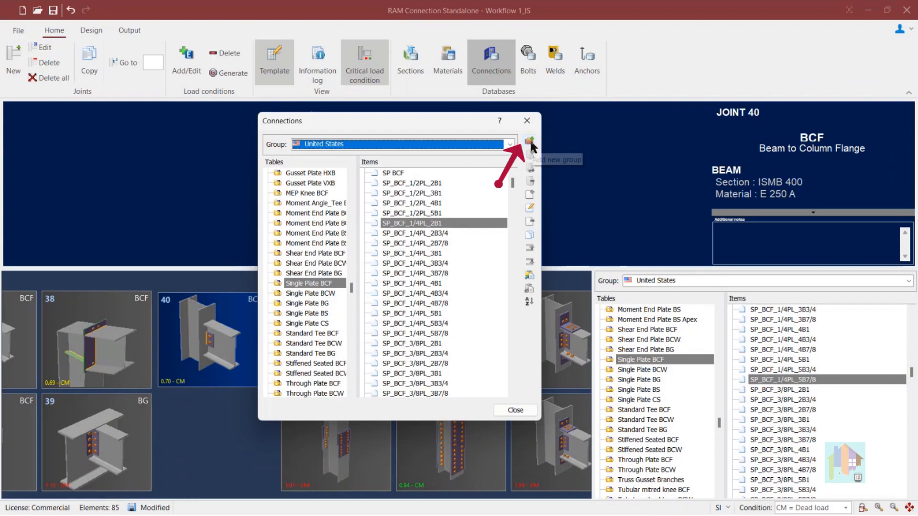
Step: Add a new connection group named CG1 to the database
click(529, 141)
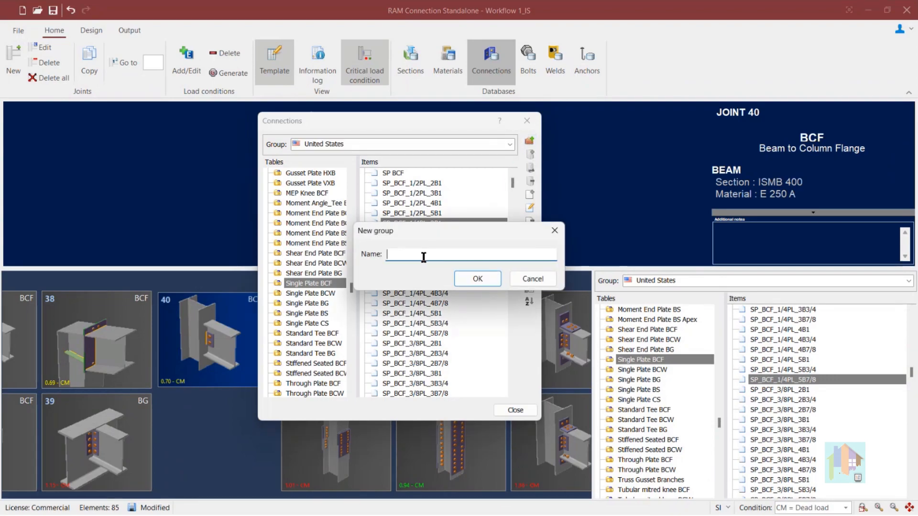
text(CG1)
click(487, 276)
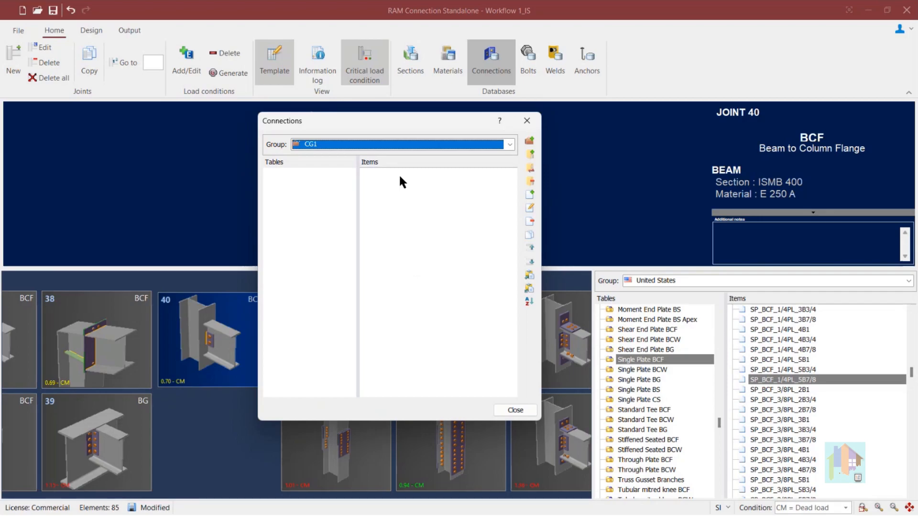
Step: Review the list of connection groups and keep CG1 as the current group
click(400, 144)
scroll(386, 193, up, 2)
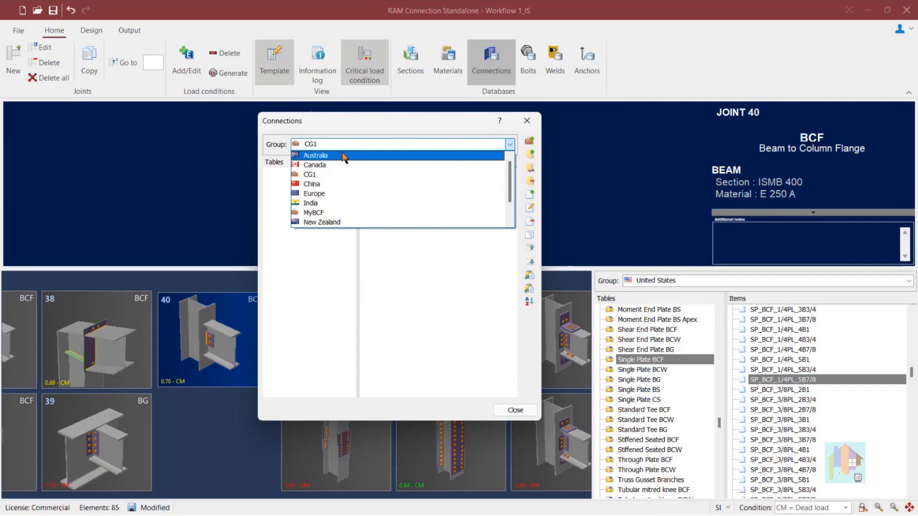
scroll(344, 192, down, 3)
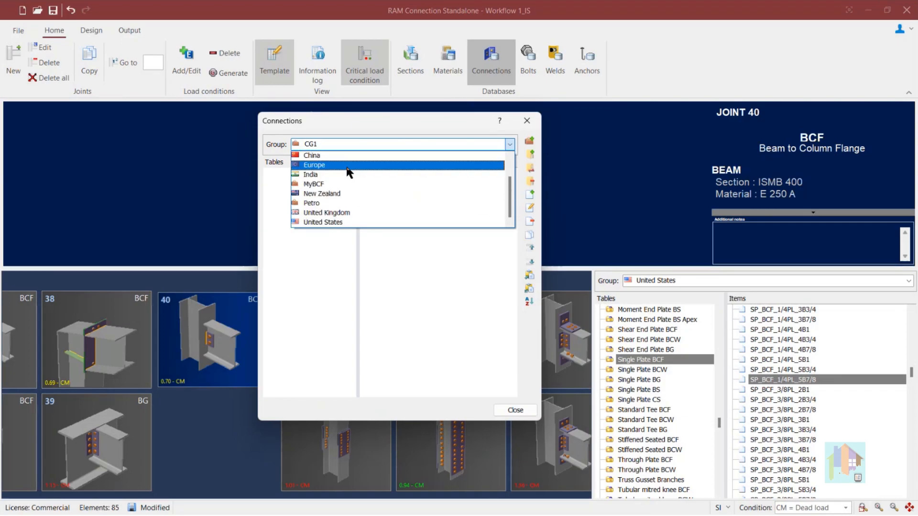
scroll(359, 165, up, 3)
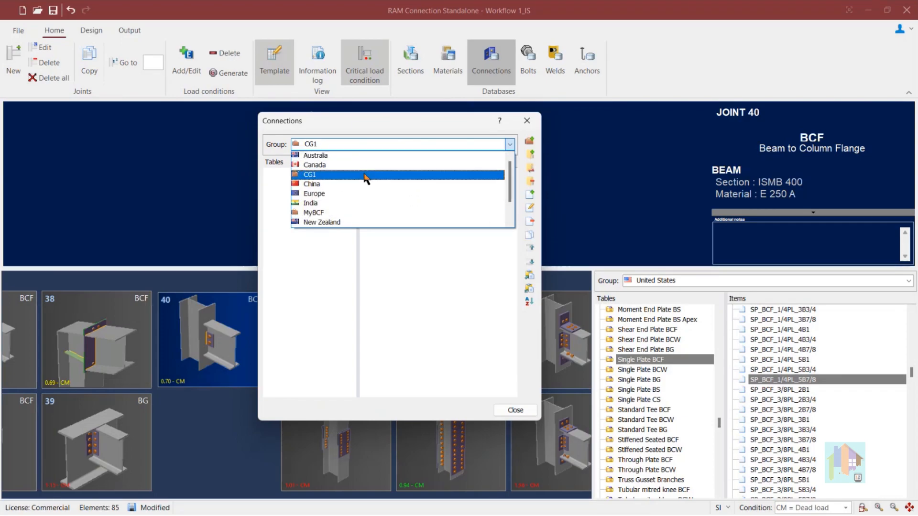
click(365, 178)
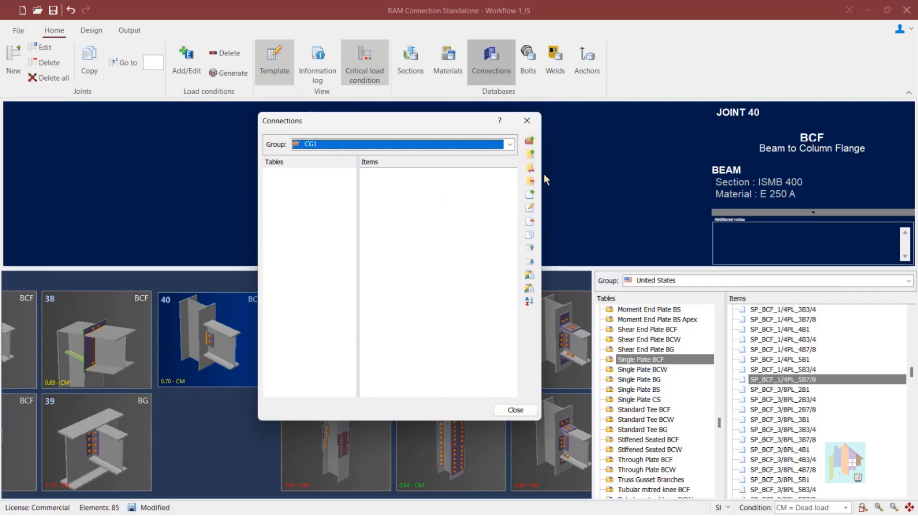
Step: Start a new connection table in group CG1, keeping Frame as the structural type
click(529, 140)
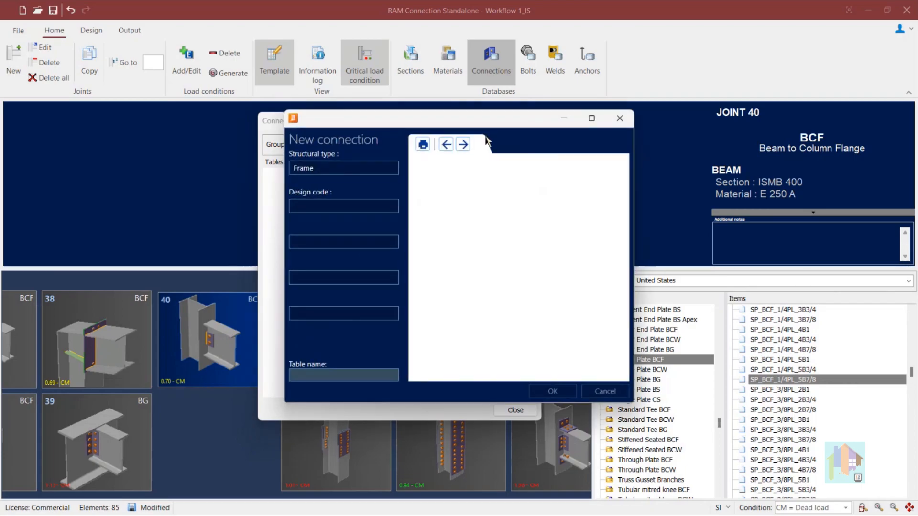
drag(514, 136, 423, 194)
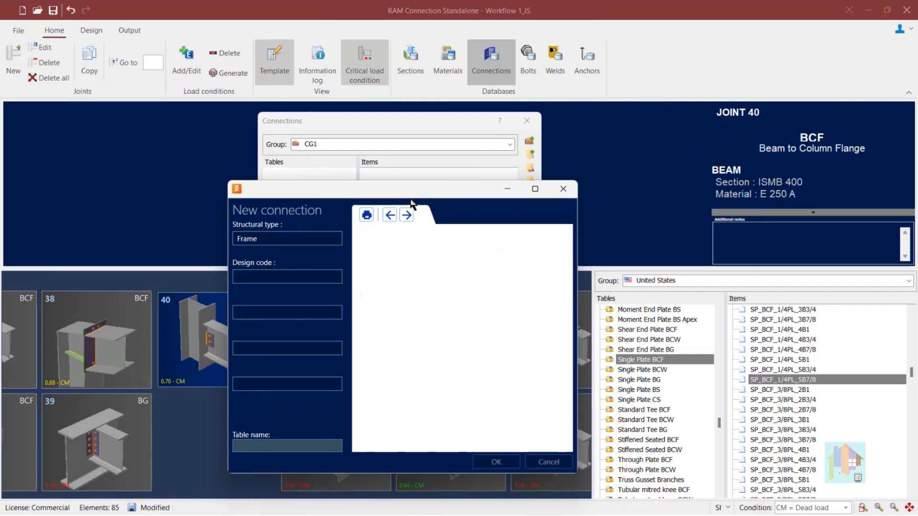
click(297, 240)
click(297, 239)
click(297, 240)
click(297, 238)
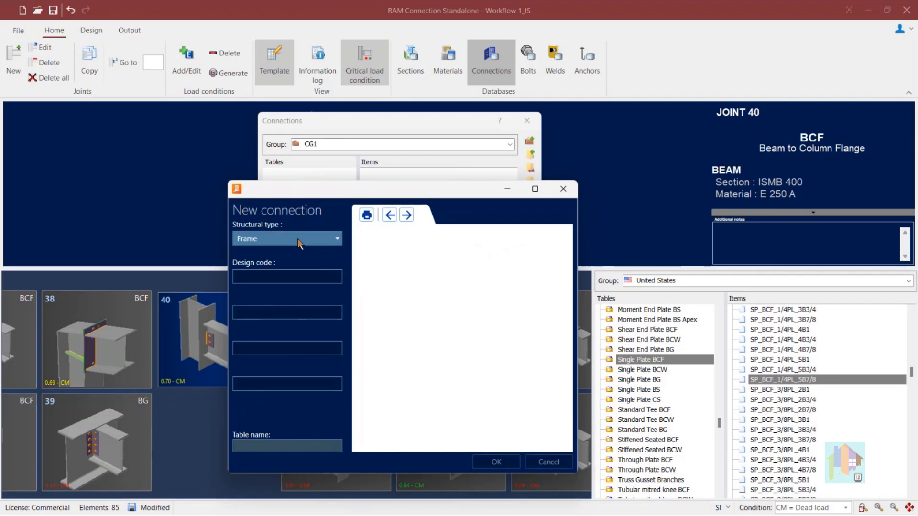
click(297, 238)
click(297, 238)
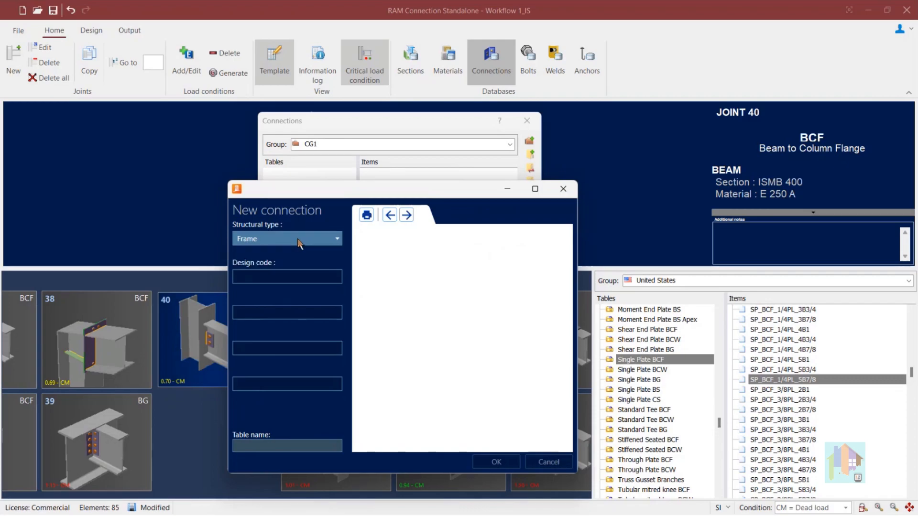
Step: Set the new table's design code to AISC and its connector type to Shear connection
click(286, 276)
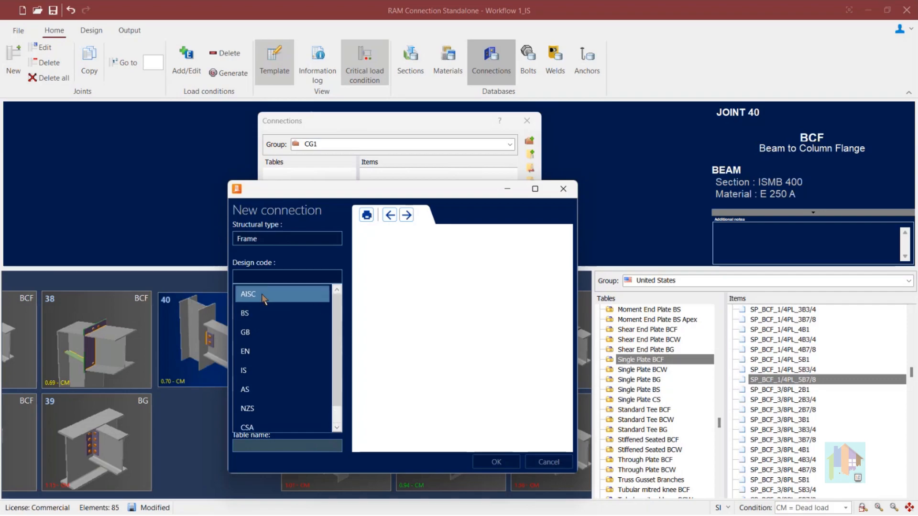
click(263, 296)
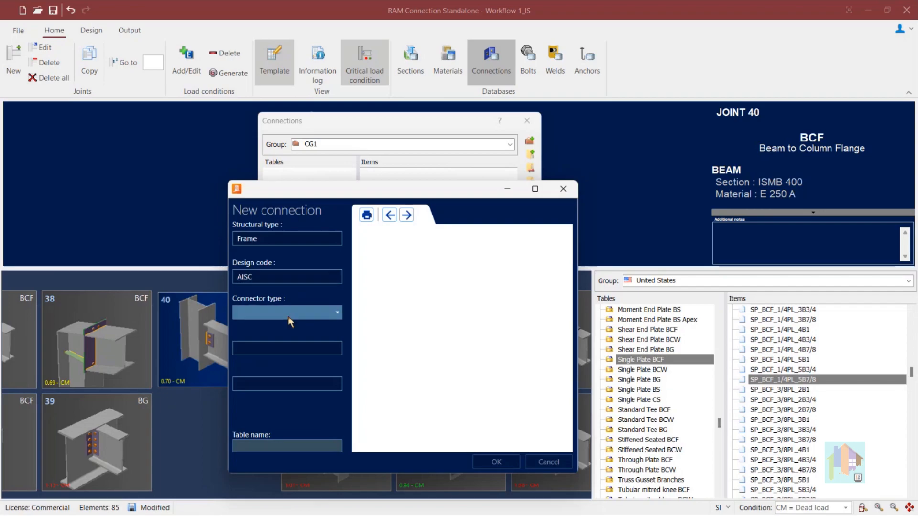
click(302, 315)
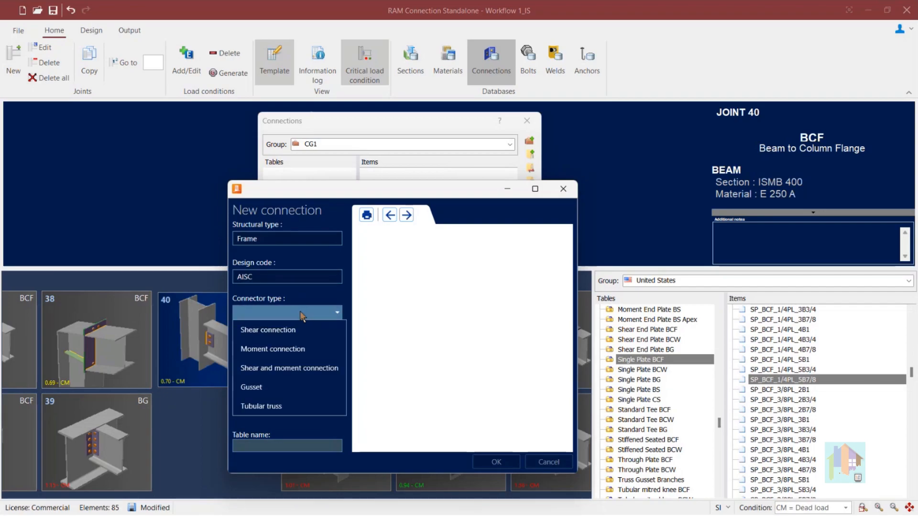
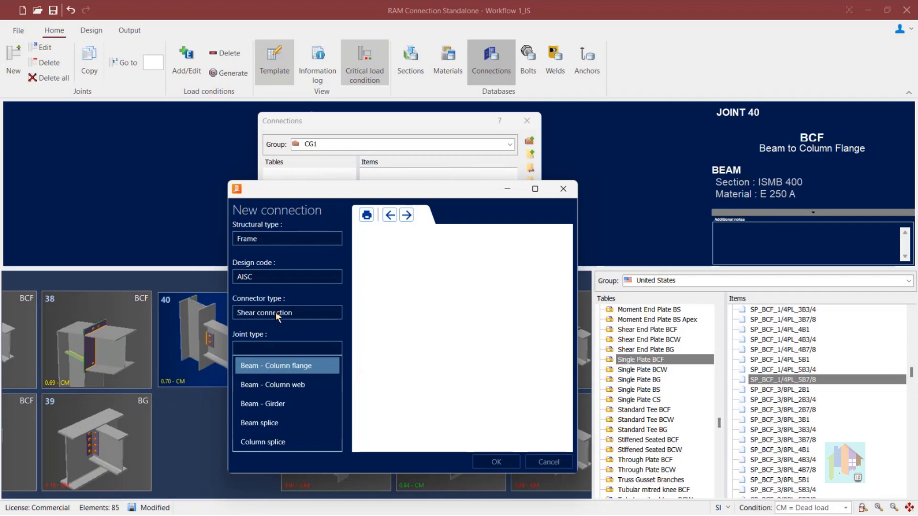
Step: Set the joint type to Beam - Column flange after reviewing the available joint types
click(279, 349)
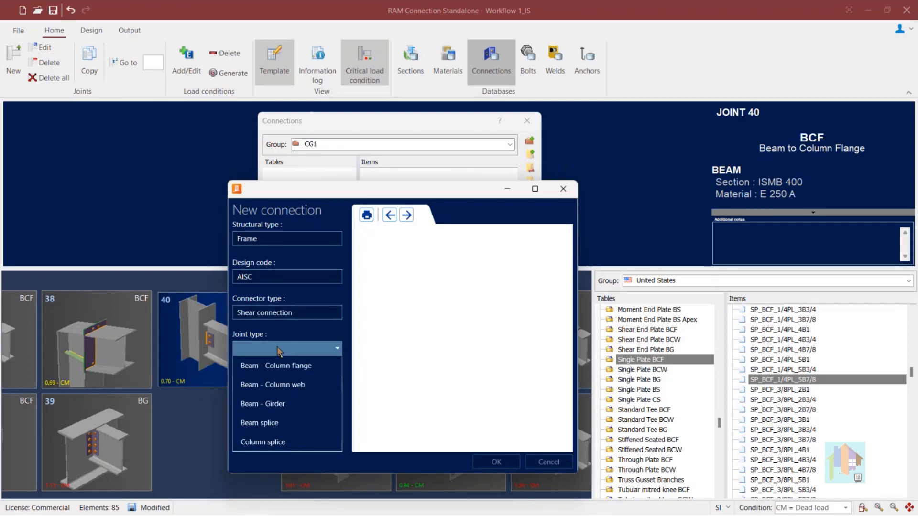
click(284, 372)
click(321, 352)
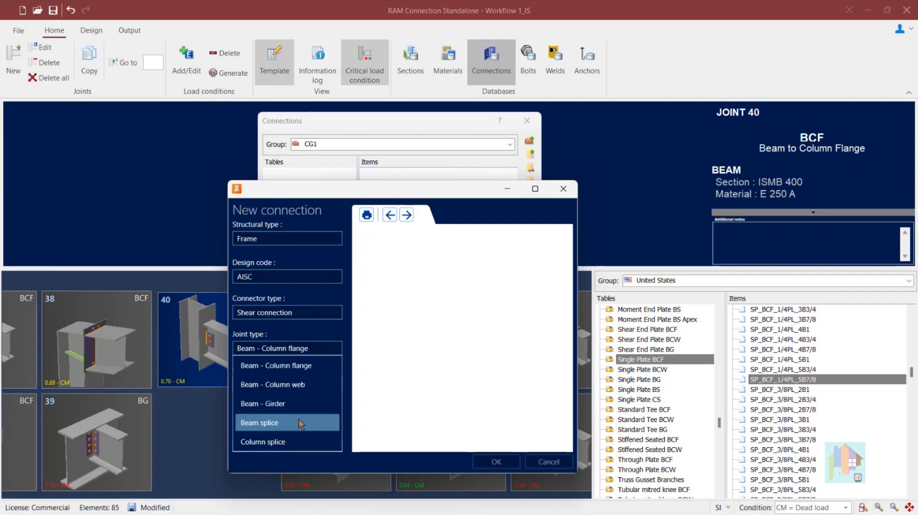
click(319, 349)
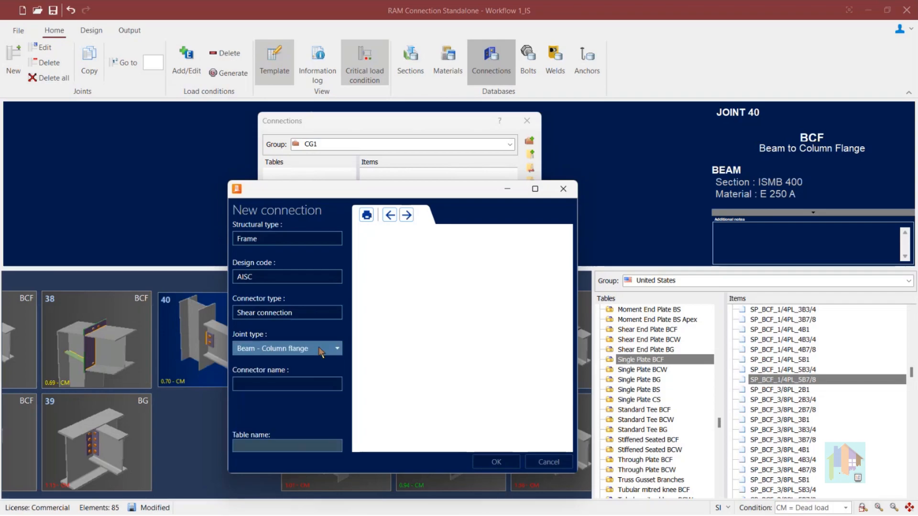
Step: Review the available connectors for the beam to column flange joint and choose Single plate as the connector name
click(301, 384)
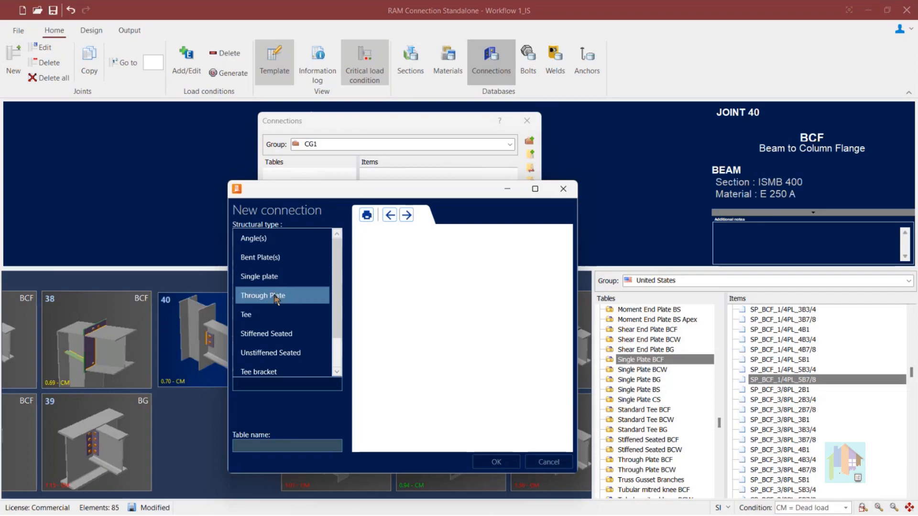
scroll(294, 354, down, 1)
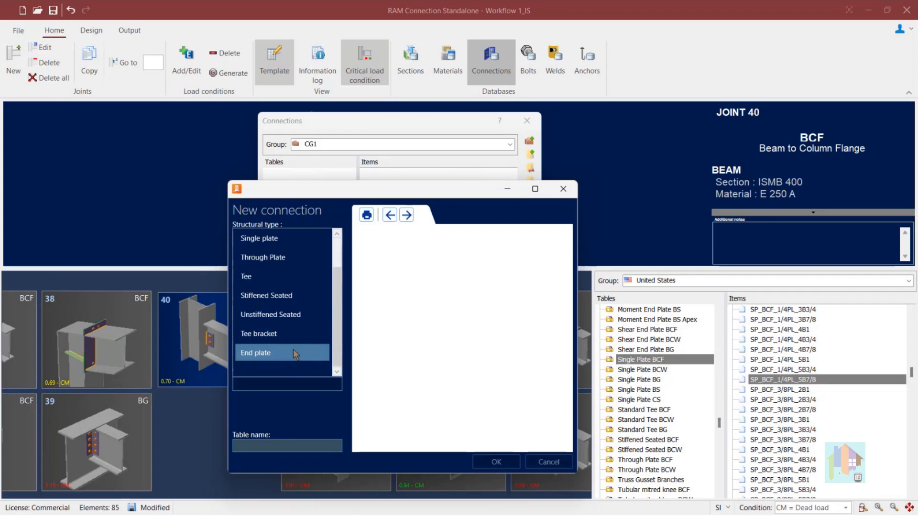
scroll(294, 316, up, 1)
scroll(294, 315, down, 1)
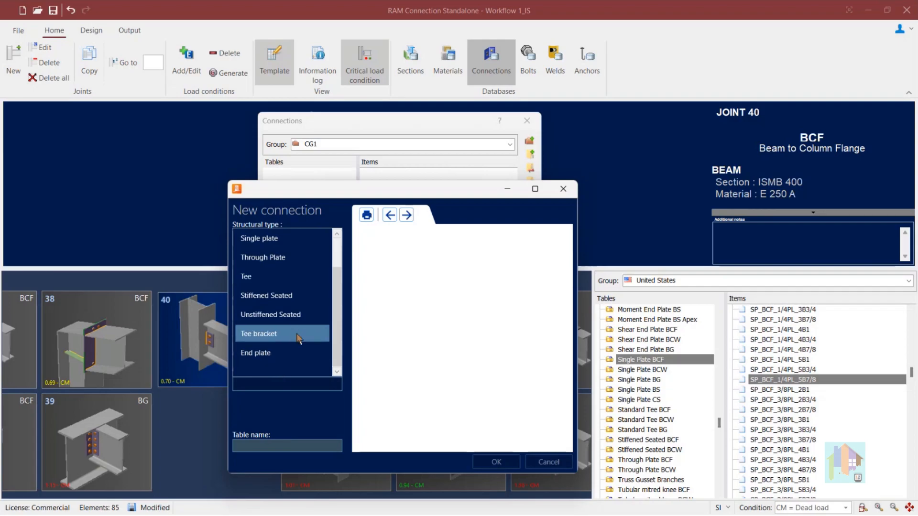
scroll(299, 337, up, 1)
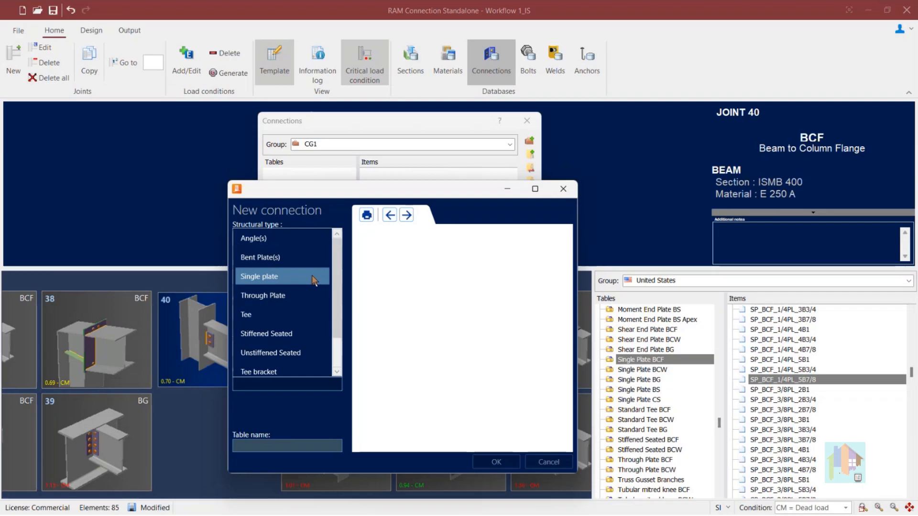
click(282, 277)
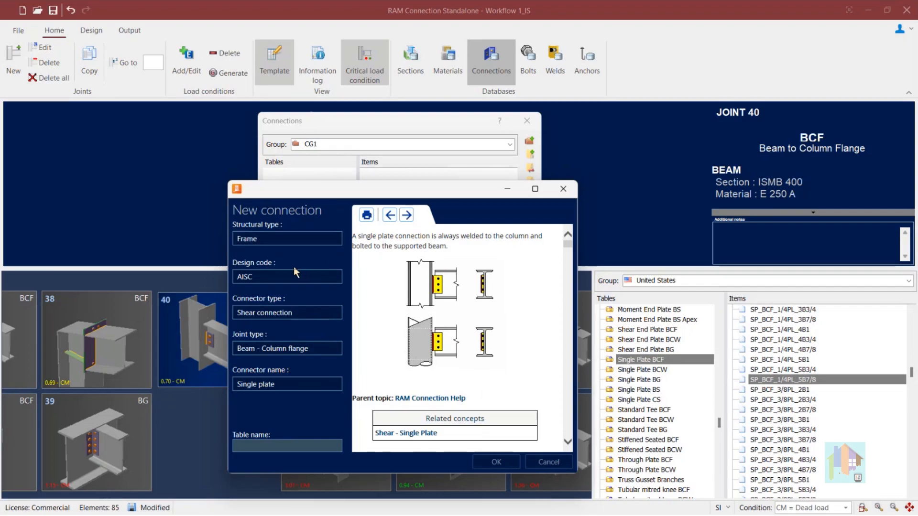
Step: Name the table Side Plate Shear BCF and create it in group CG1
click(272, 444)
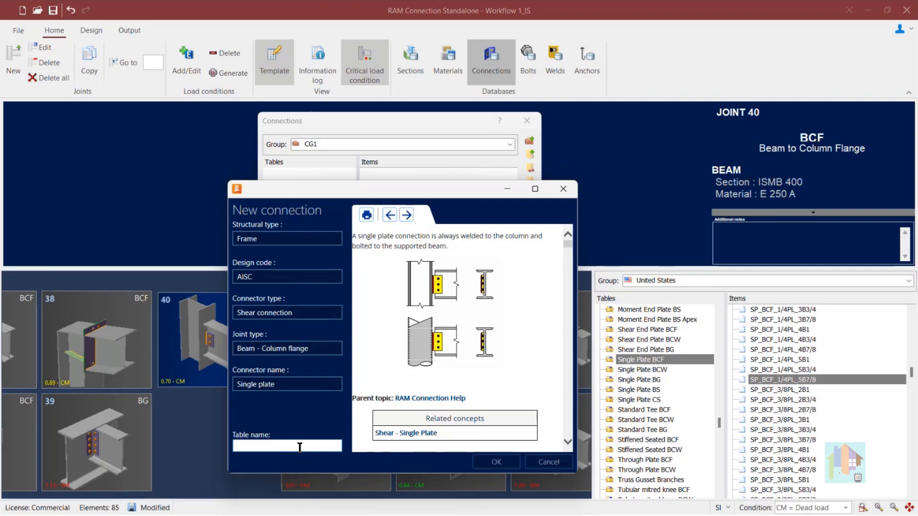
text(Side Plate Shear BCF)
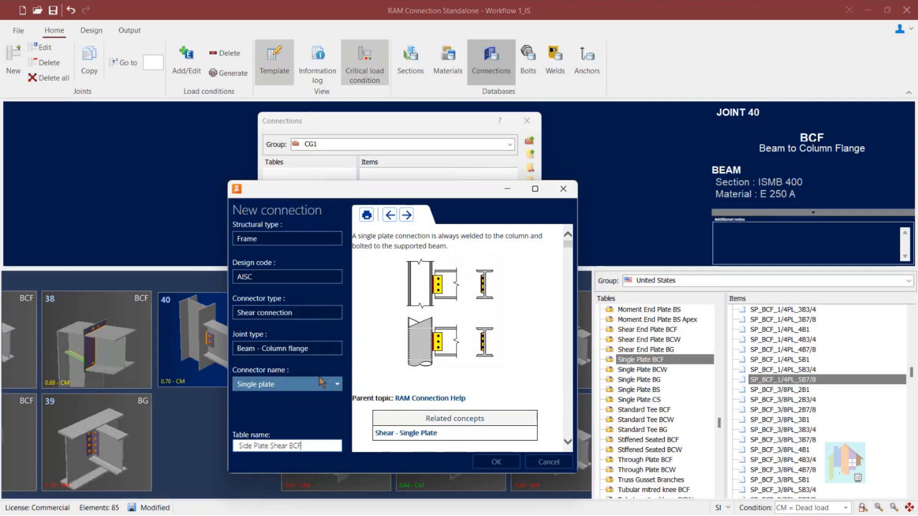
click(504, 464)
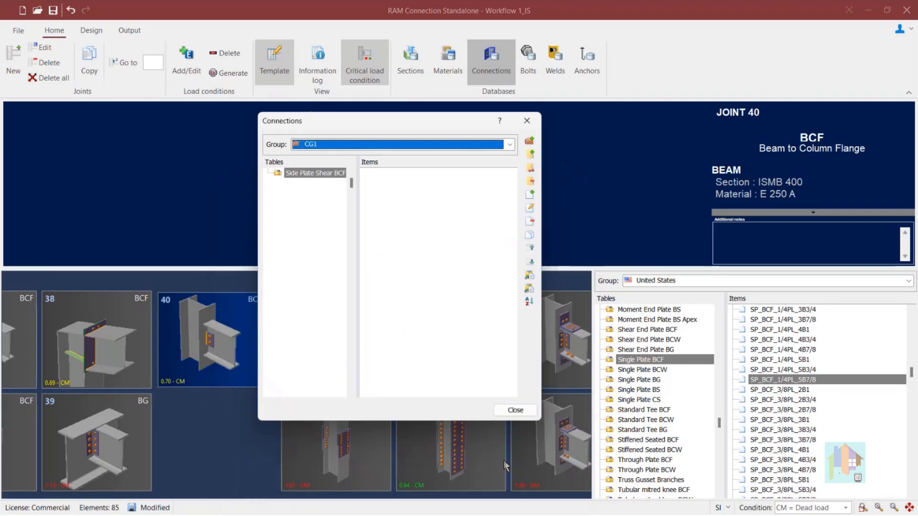
click(318, 173)
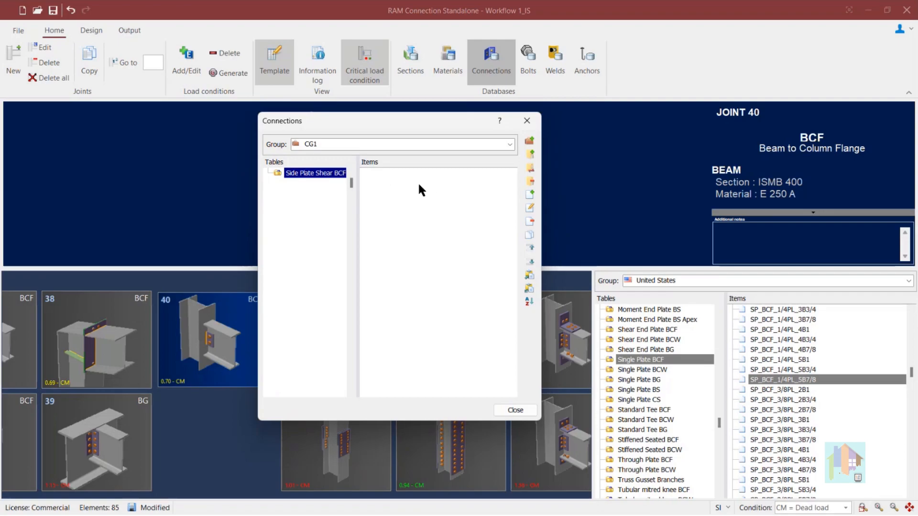
click(529, 169)
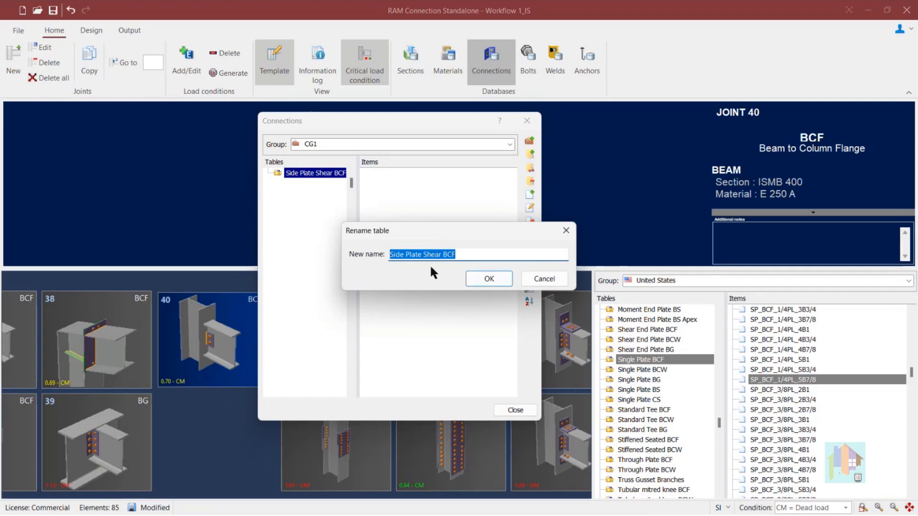
click(530, 277)
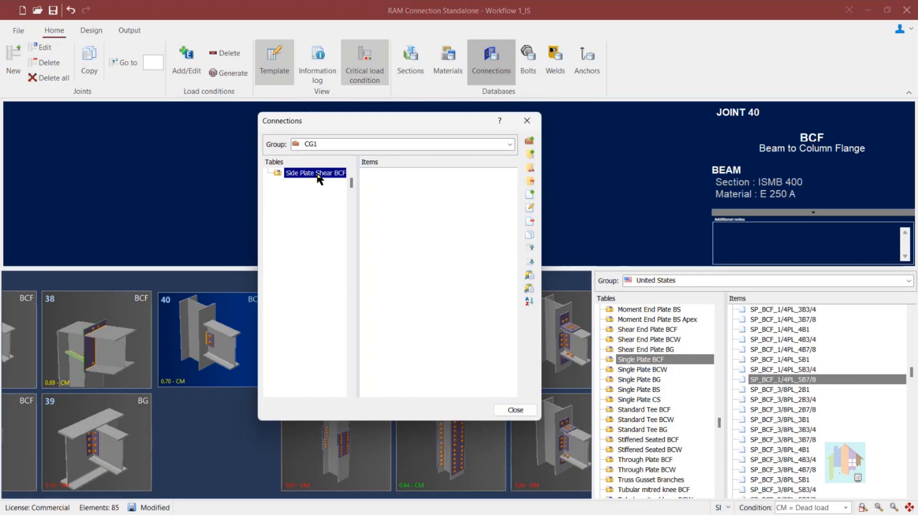
Step: Create a new connection item in the Side Plate Shear BCF table and adjust its geometry
click(530, 198)
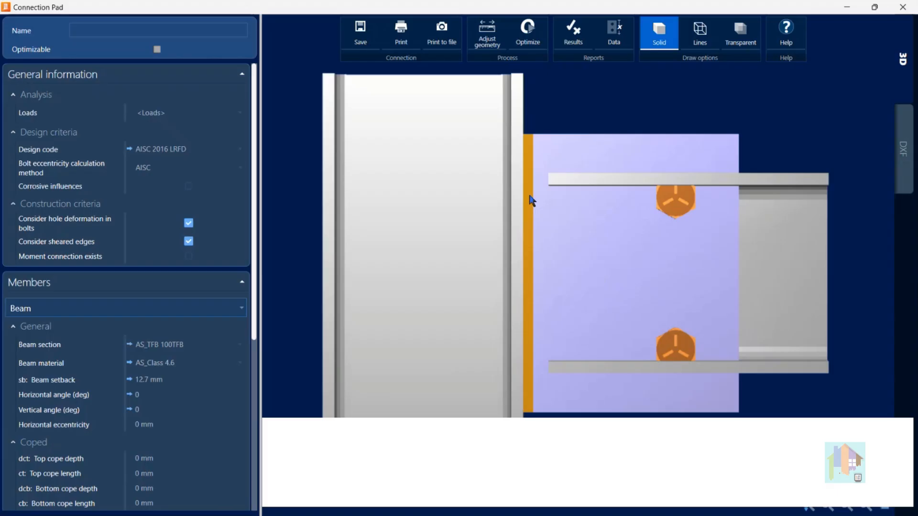
scroll(614, 349, down, 2)
middle_drag(581, 336, 552, 361)
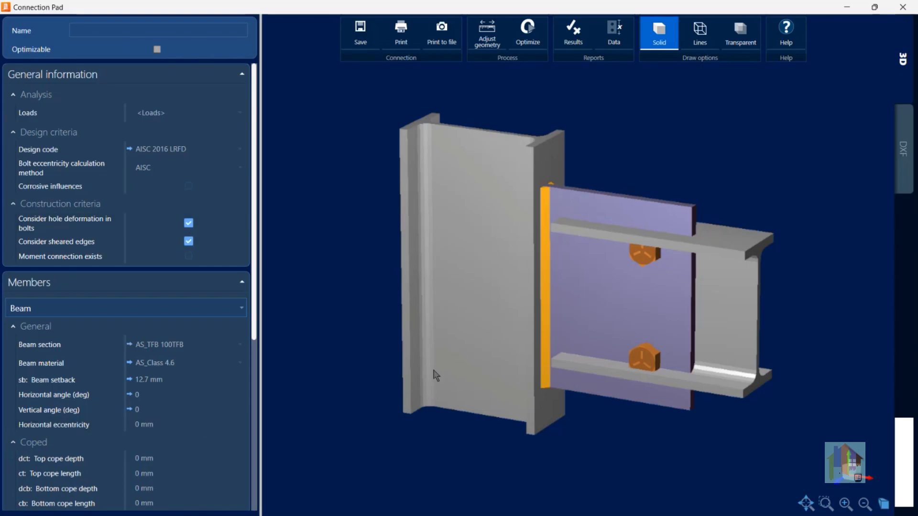
scroll(193, 389, down, 3)
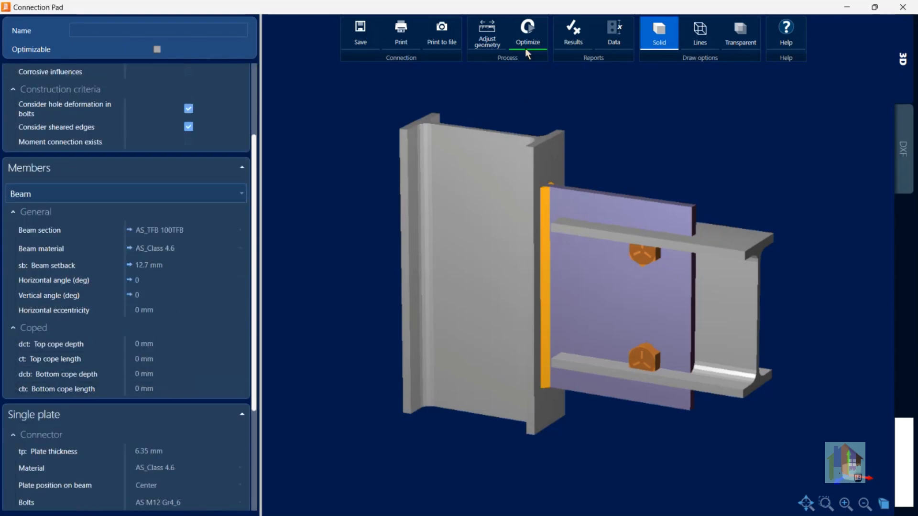
click(483, 44)
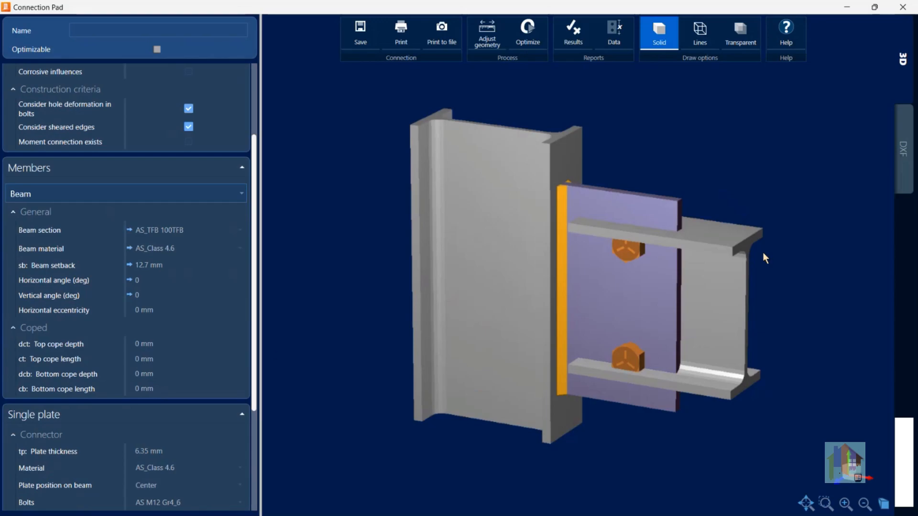
scroll(197, 337, up, 3)
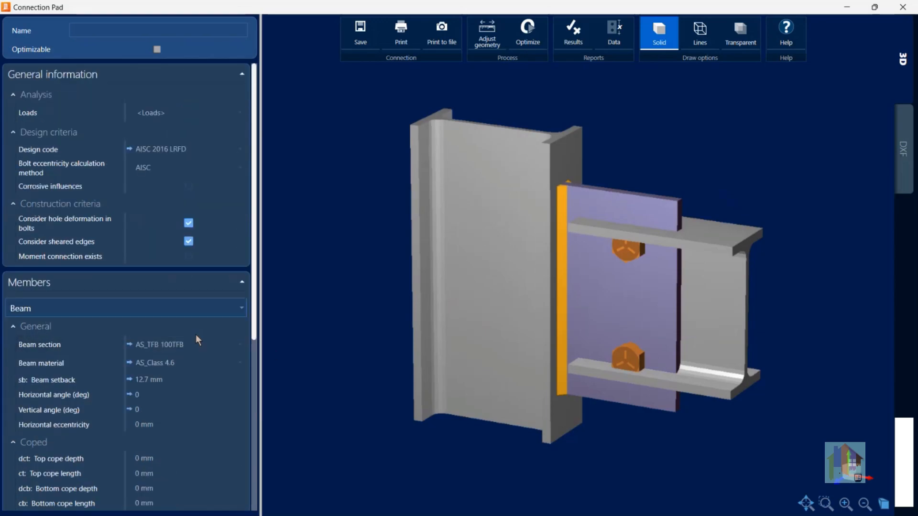
Step: Examine the new connection's name field, design criteria, beam member settings and single plate properties
click(156, 30)
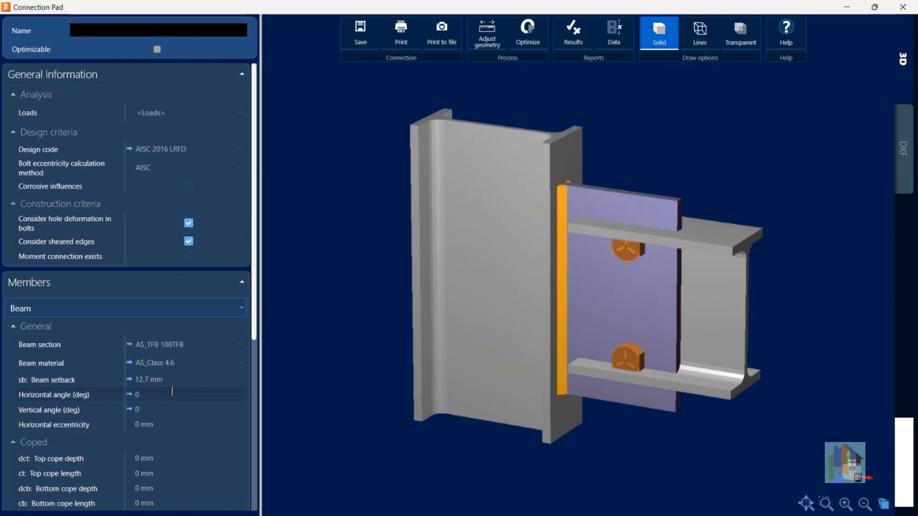
scroll(172, 391, down, 5)
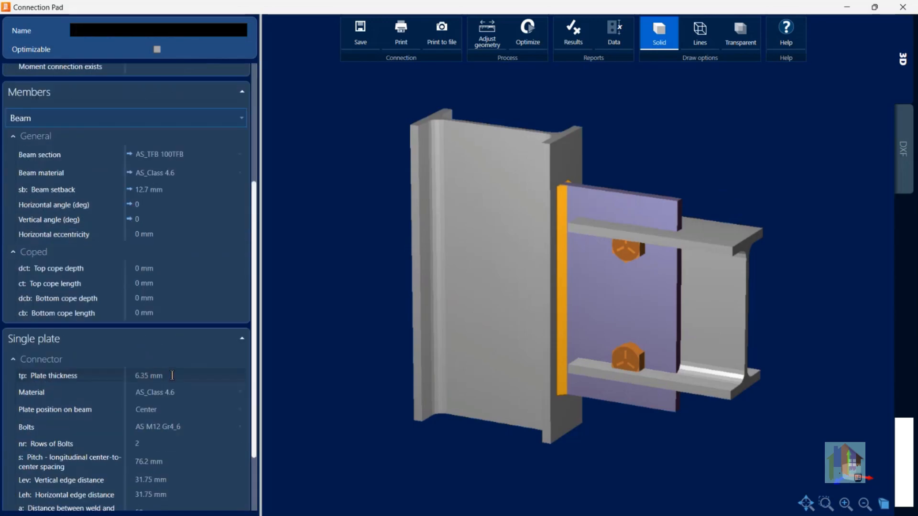
scroll(172, 375, up, 5)
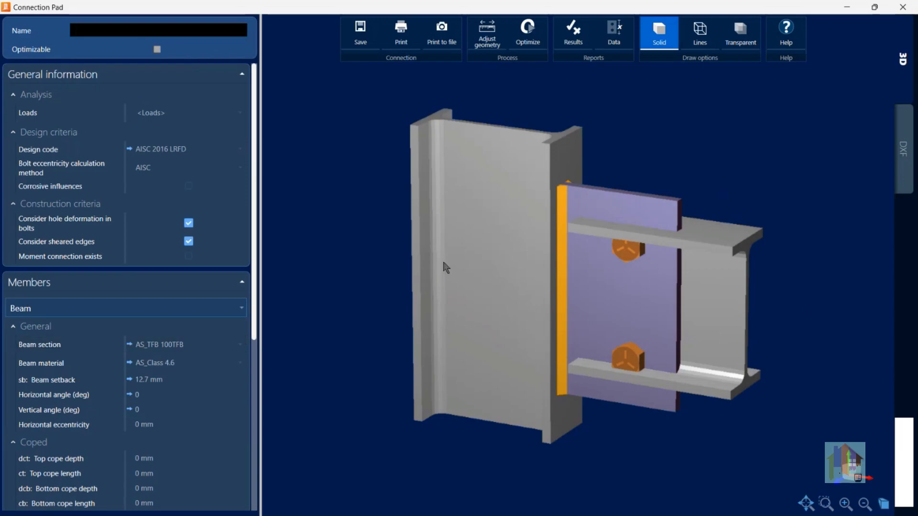
double_click(628, 292)
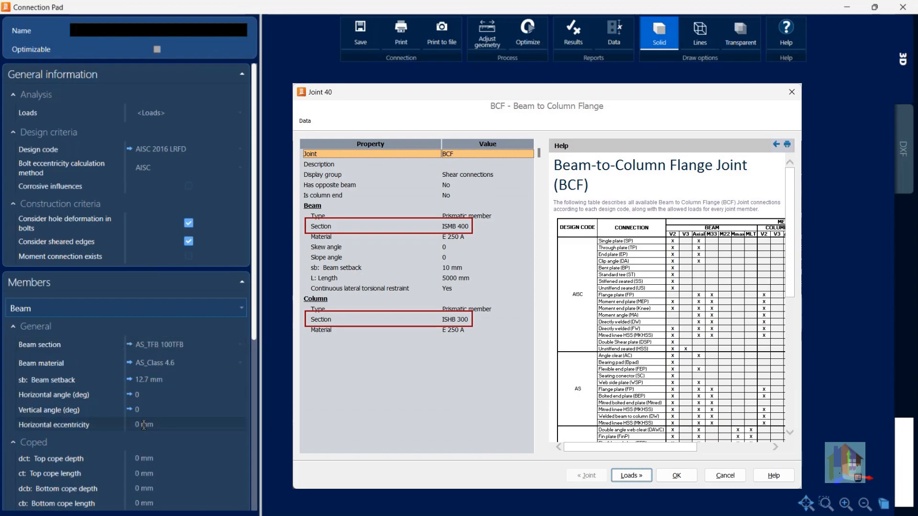
key(Escape)
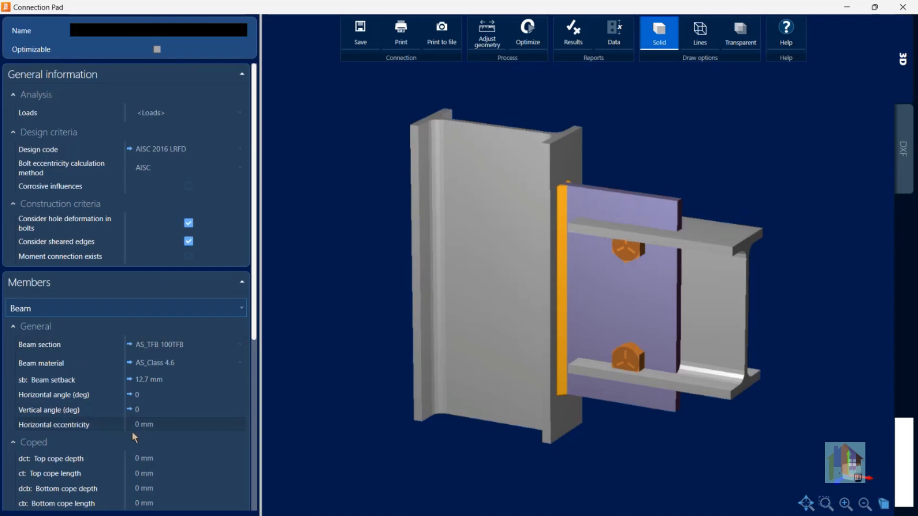
scroll(158, 424, down, 5)
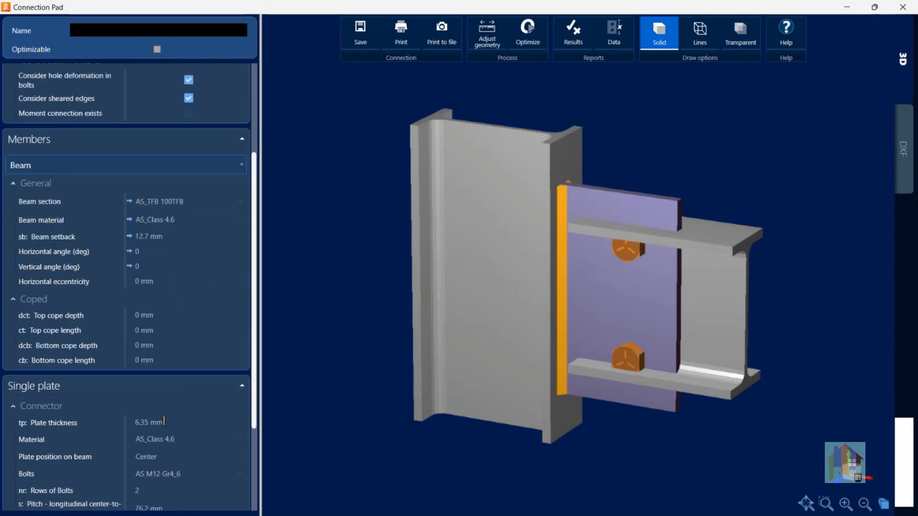
scroll(168, 422, up, 5)
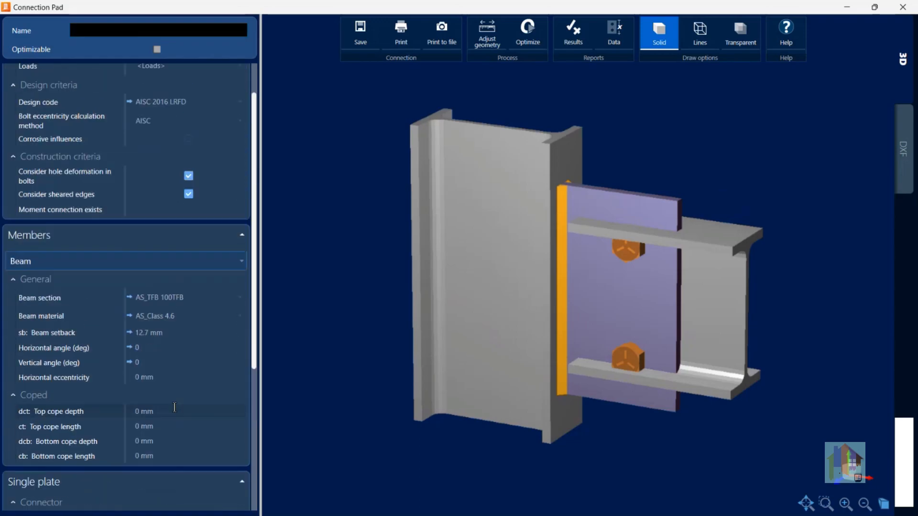
scroll(175, 407, down, 5)
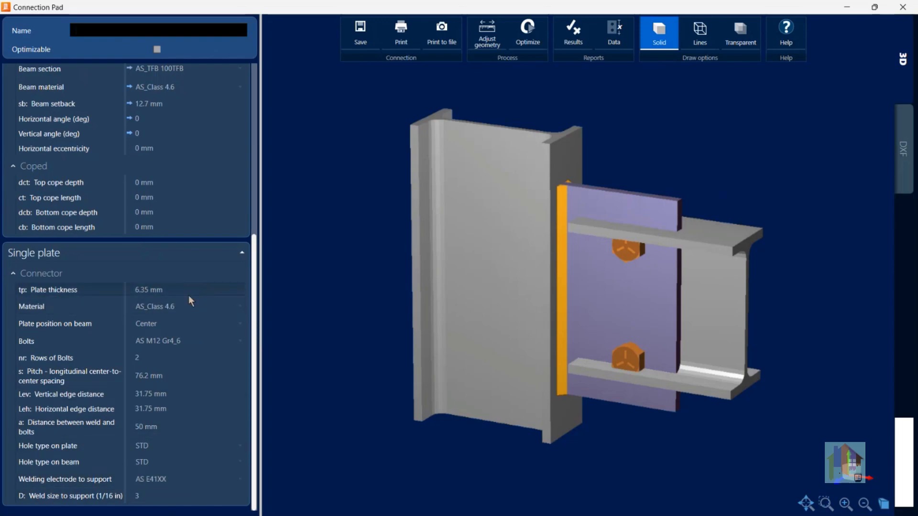
Step: Set the single plate's material to A36 from the United States steel group and keep its position on the beam at Center
click(233, 291)
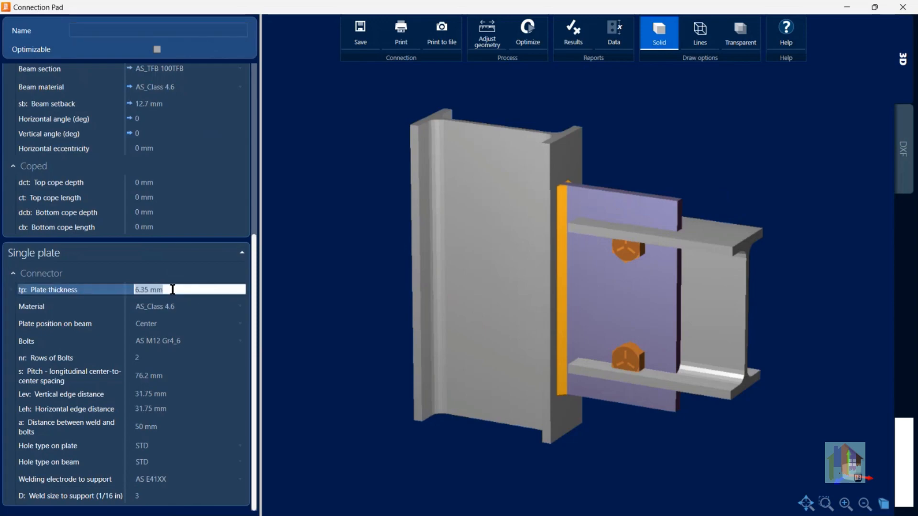
click(219, 310)
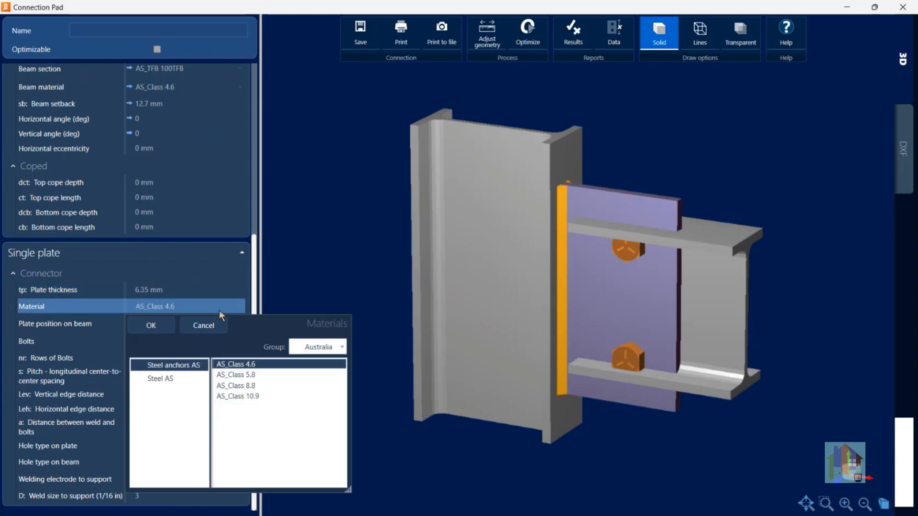
click(329, 349)
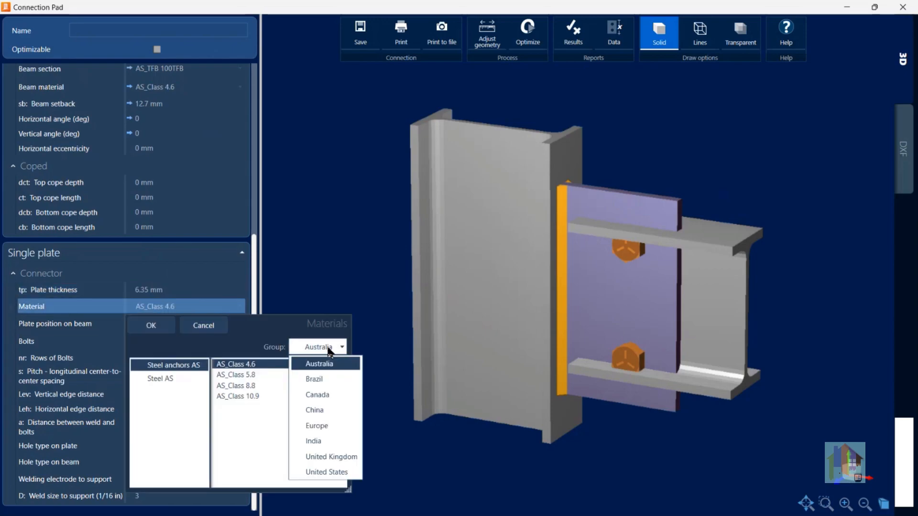
click(340, 472)
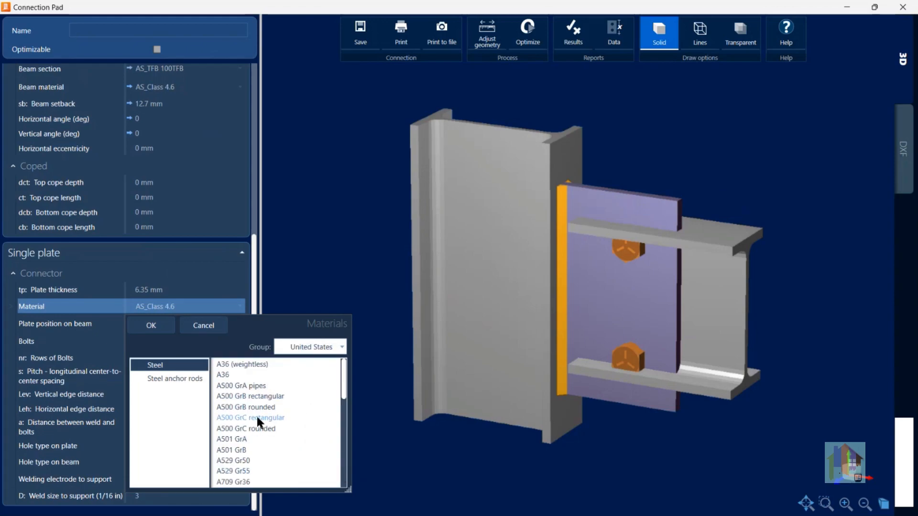
click(227, 376)
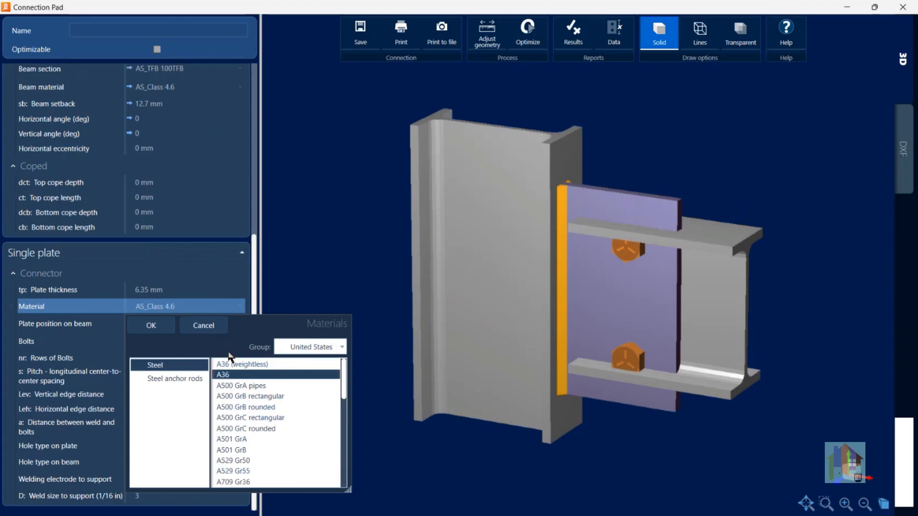
click(151, 325)
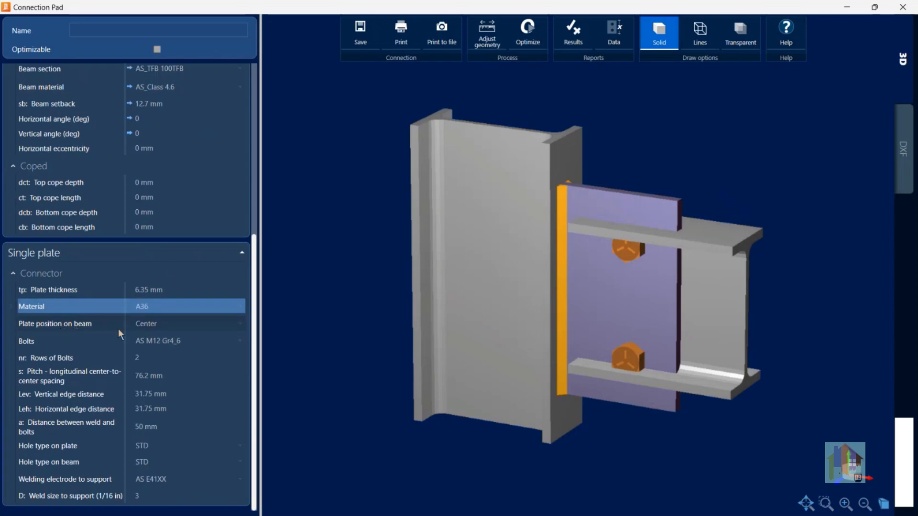
click(203, 325)
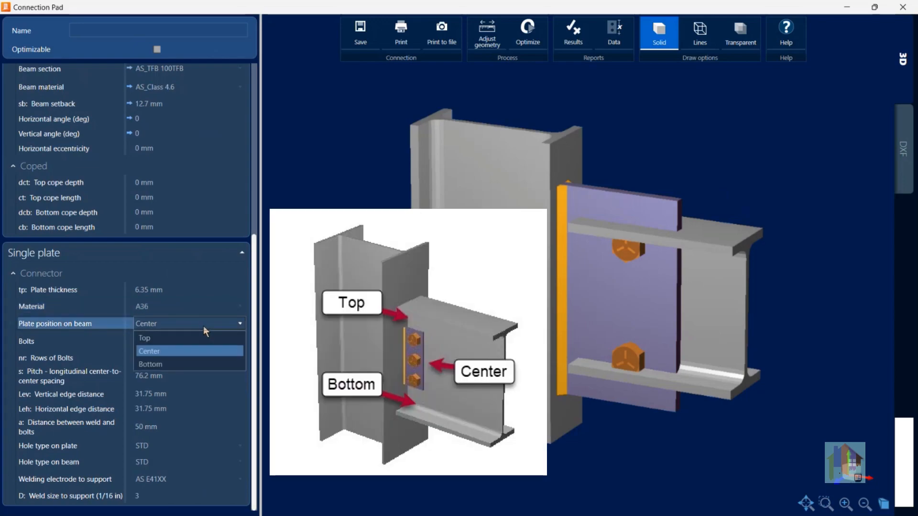
click(204, 326)
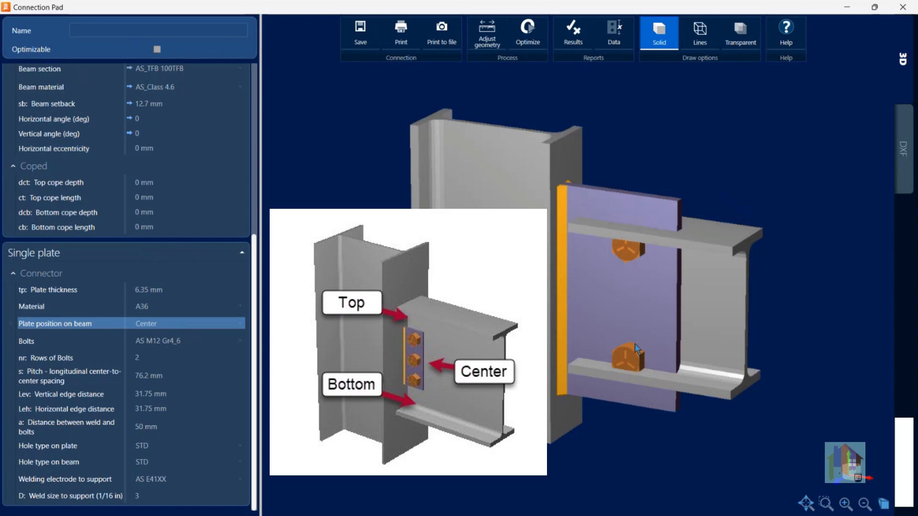
Step: Set the connector's bolts to 1" A325 N from the United States AISC group
click(231, 339)
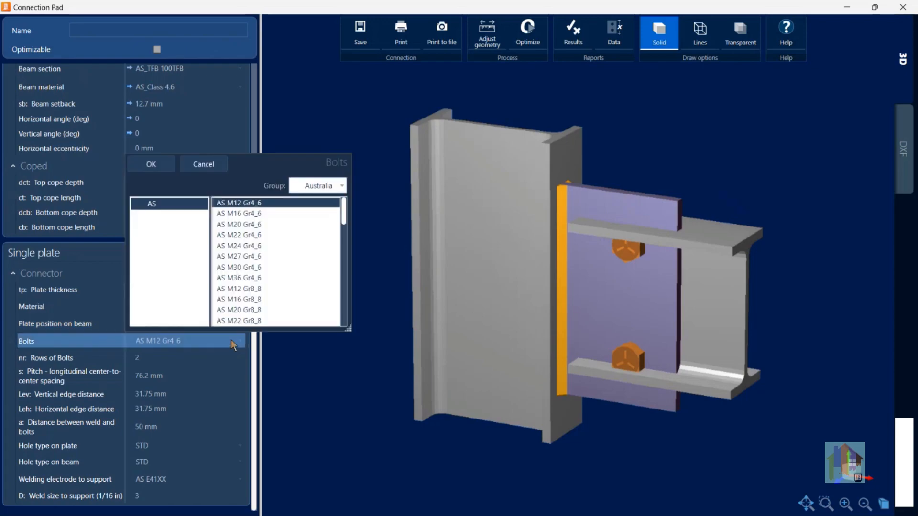
click(317, 185)
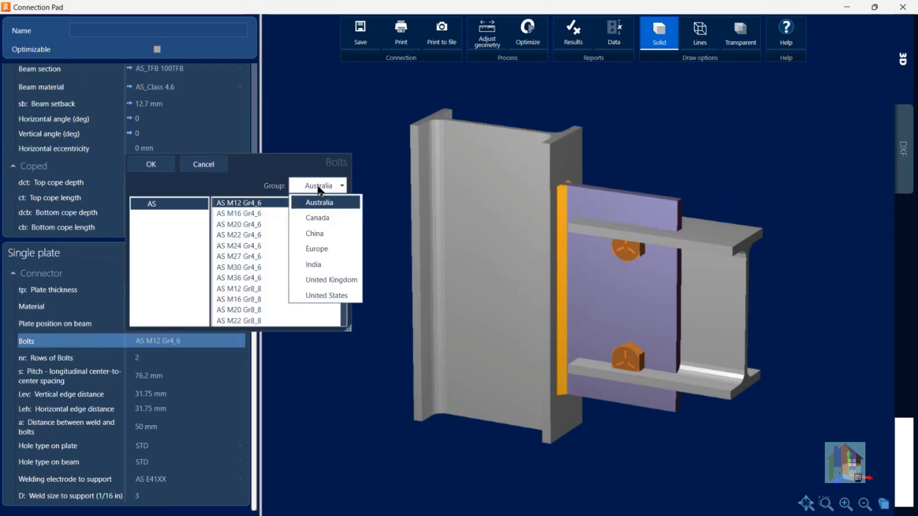
click(339, 295)
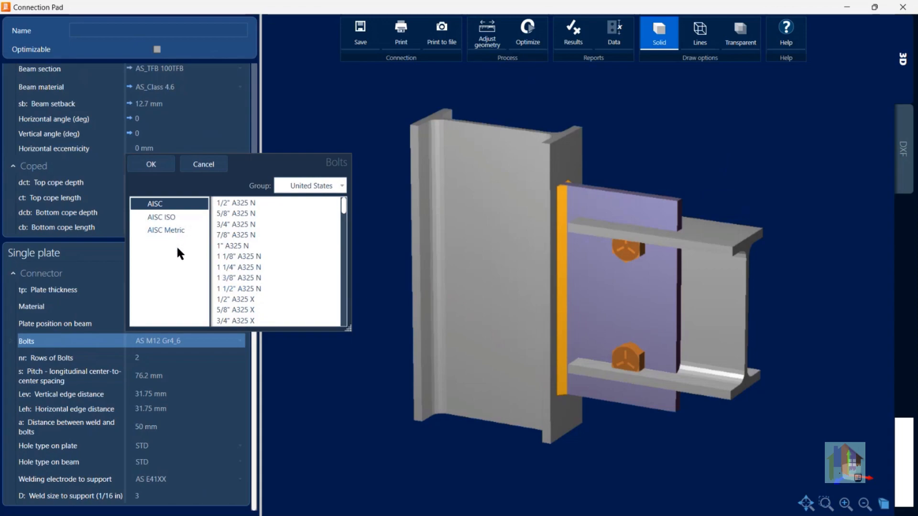
click(313, 185)
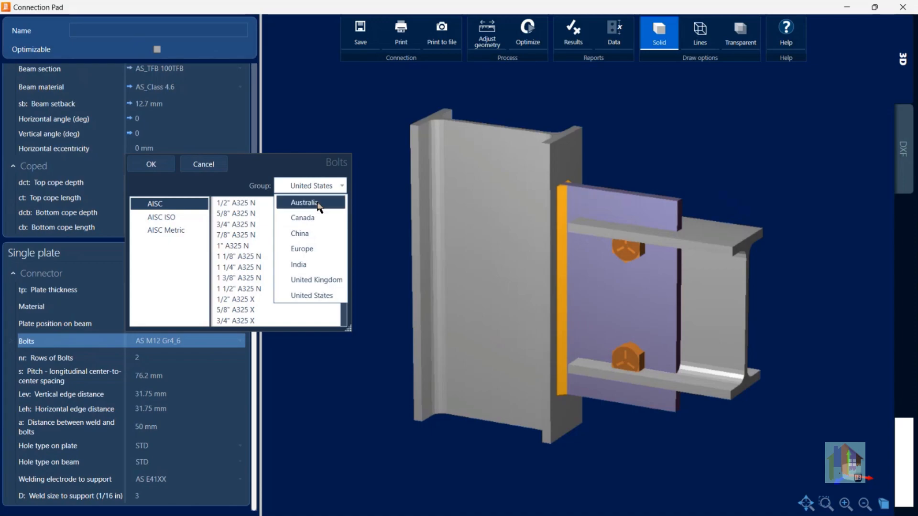
click(323, 295)
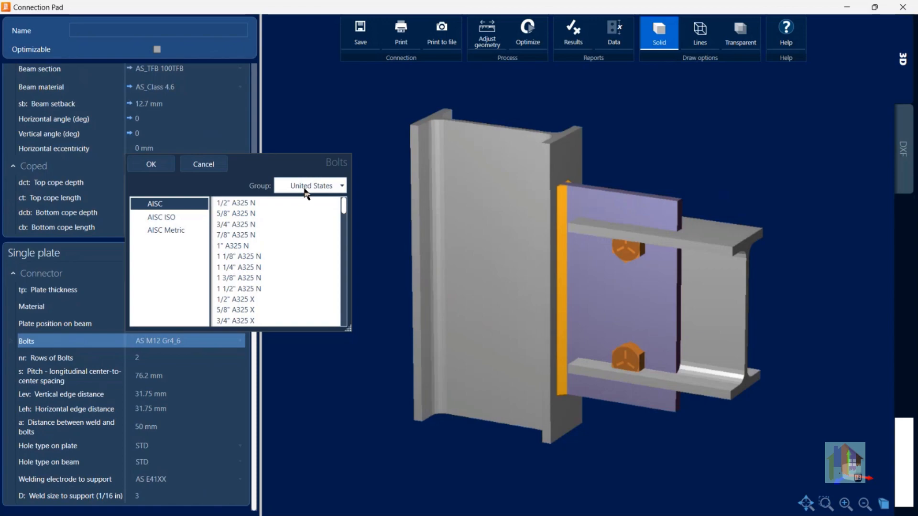
click(305, 190)
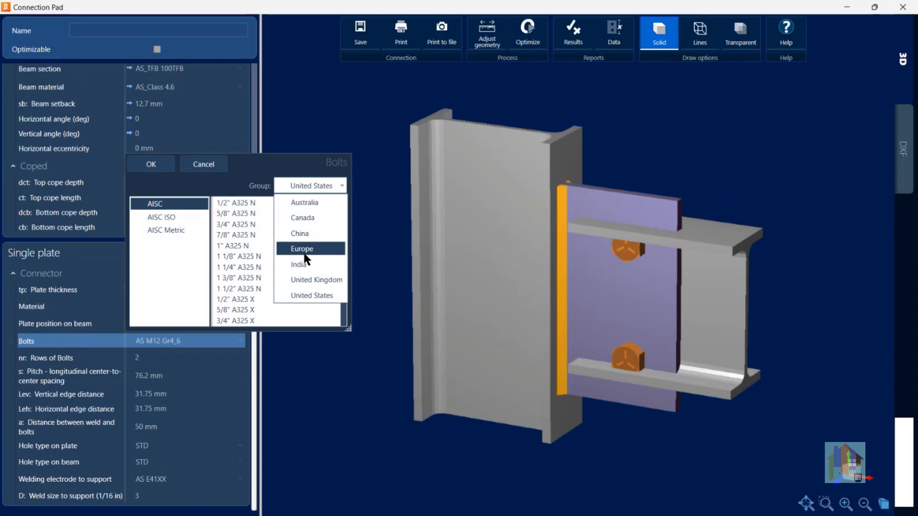
click(234, 246)
click(233, 245)
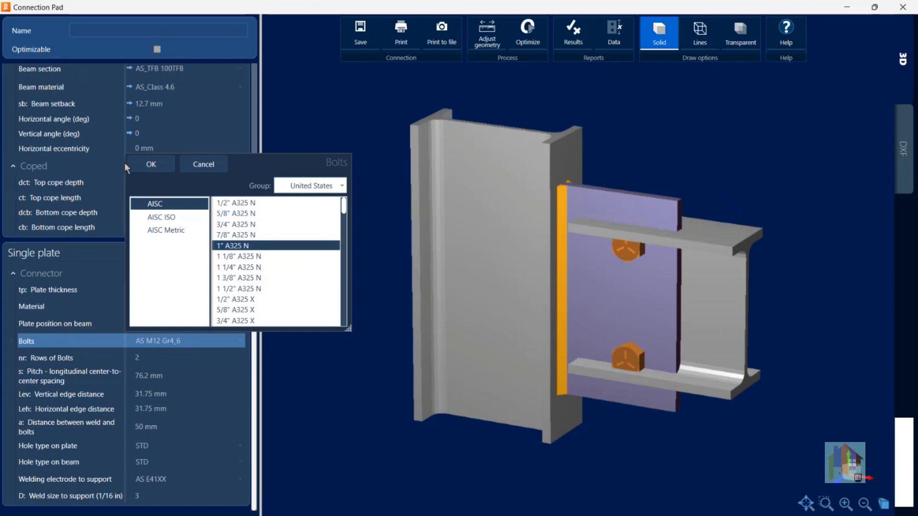
click(147, 168)
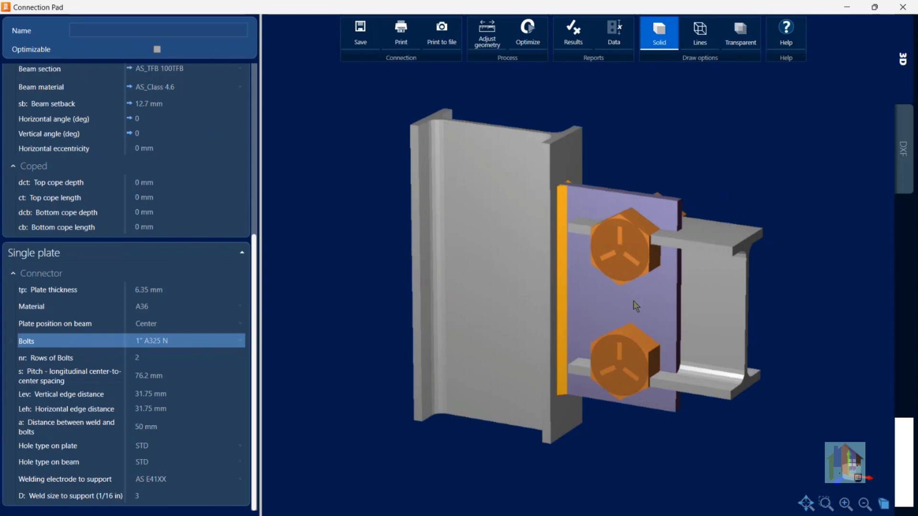
Step: Inspect the bolted plate from several angles and set the rows of bolts to 3
drag(636, 306, 583, 301)
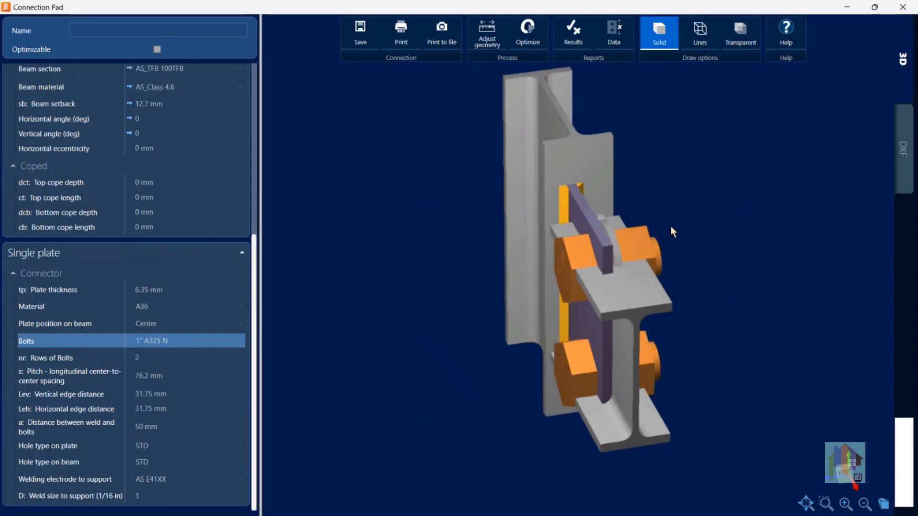
drag(596, 263, 669, 233)
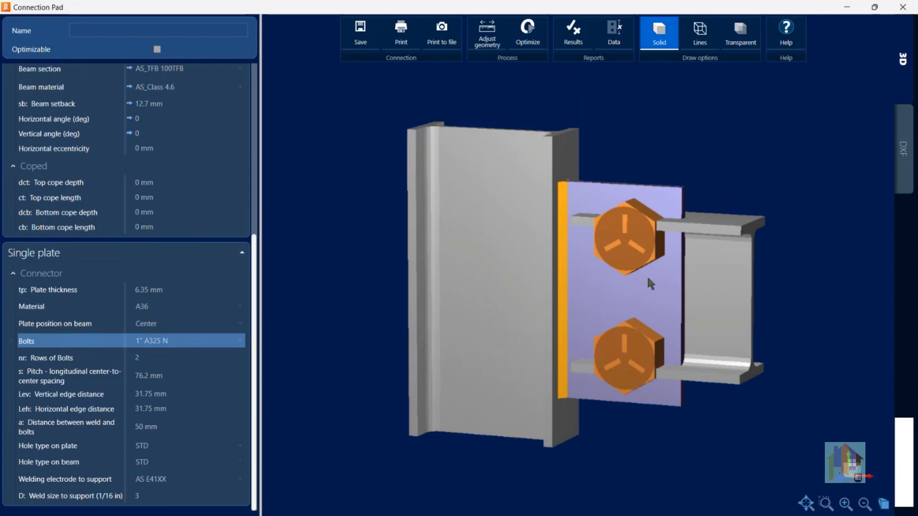
drag(648, 279, 627, 295)
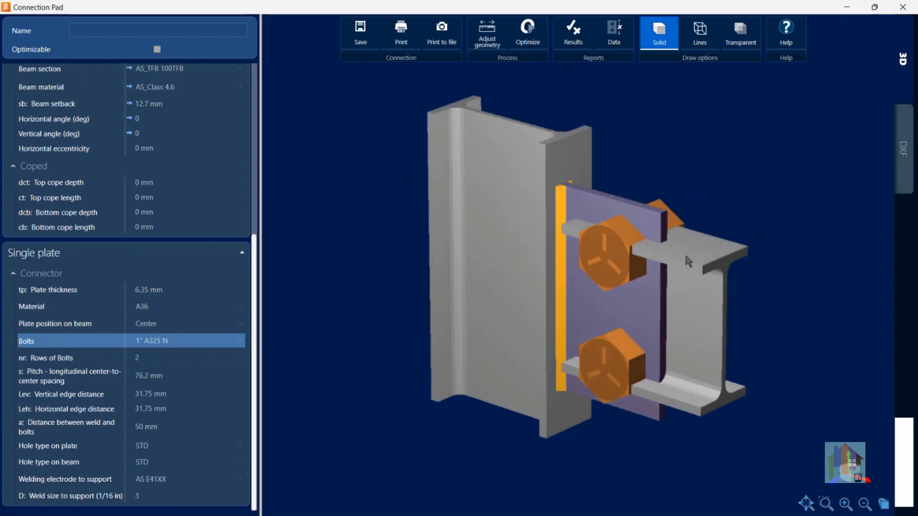
click(200, 356)
text(3)
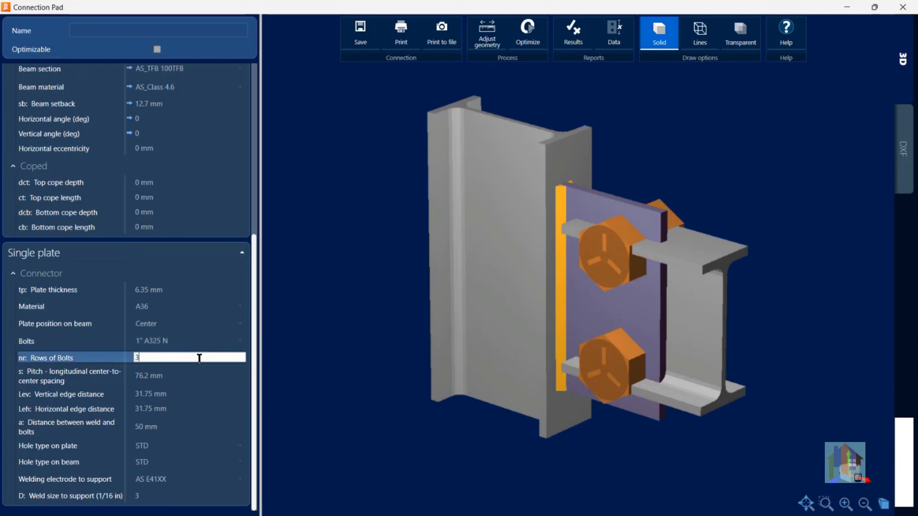
key(Return)
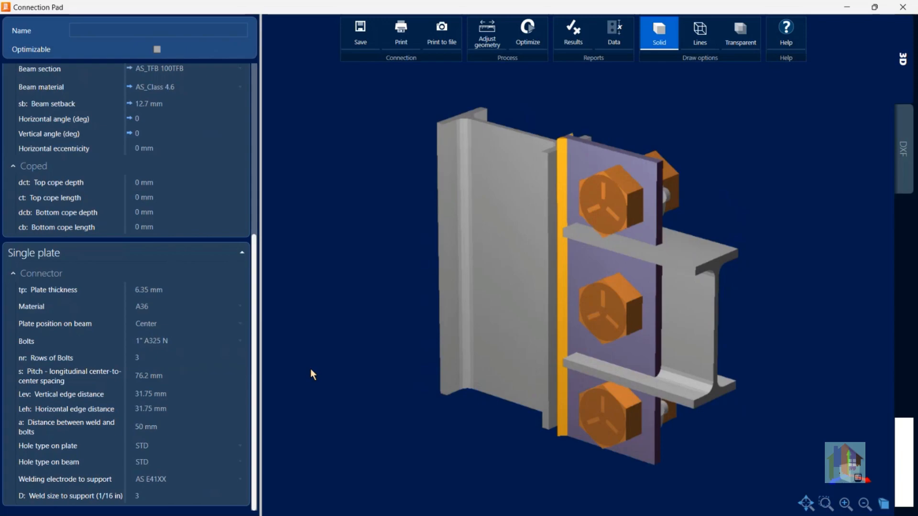
Step: Review the bolt pitch, edge distances and weld-to-bolt distance, and set the hole type on the beam to SSL
click(187, 375)
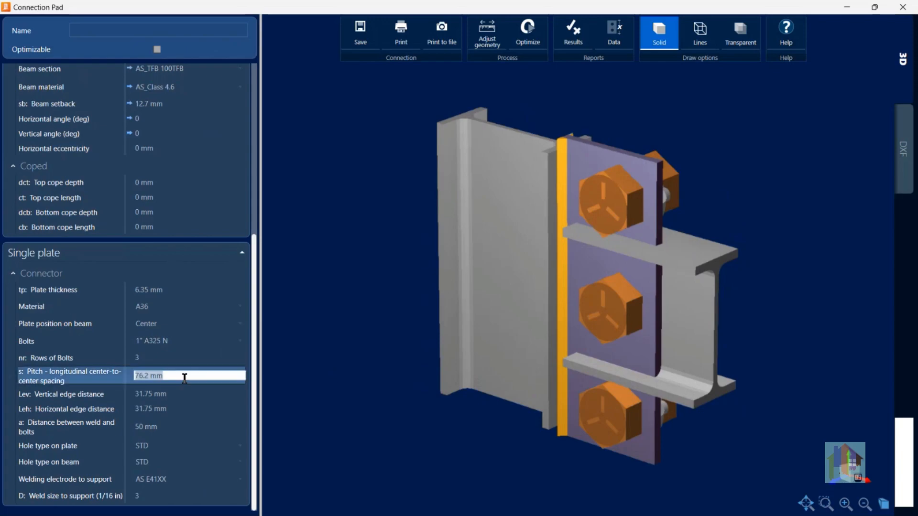
click(186, 393)
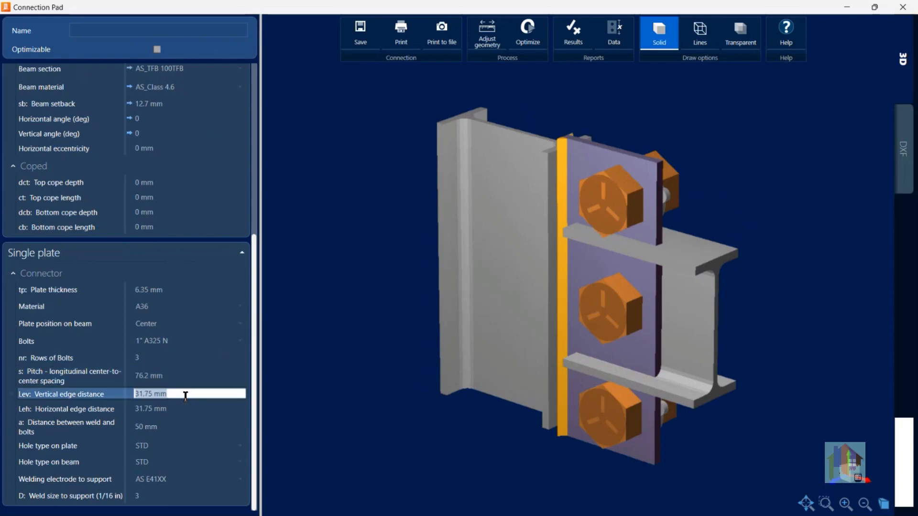
click(181, 410)
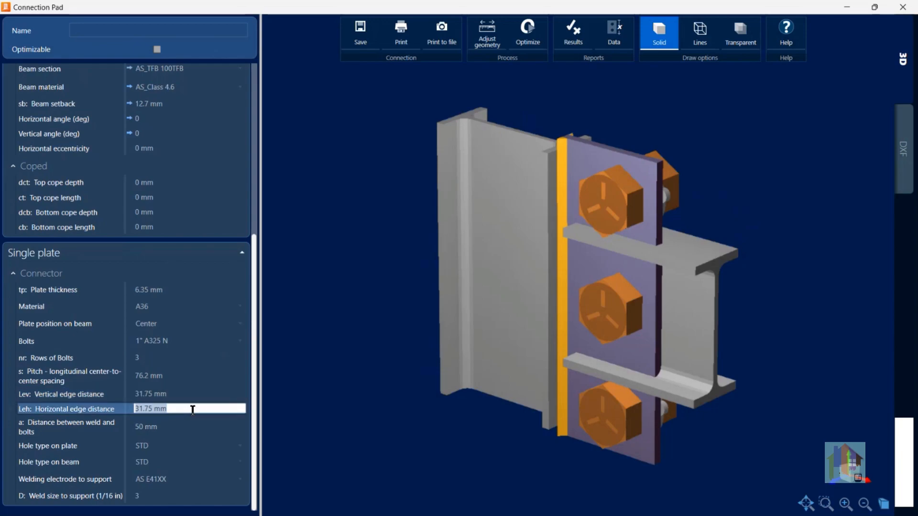
click(168, 426)
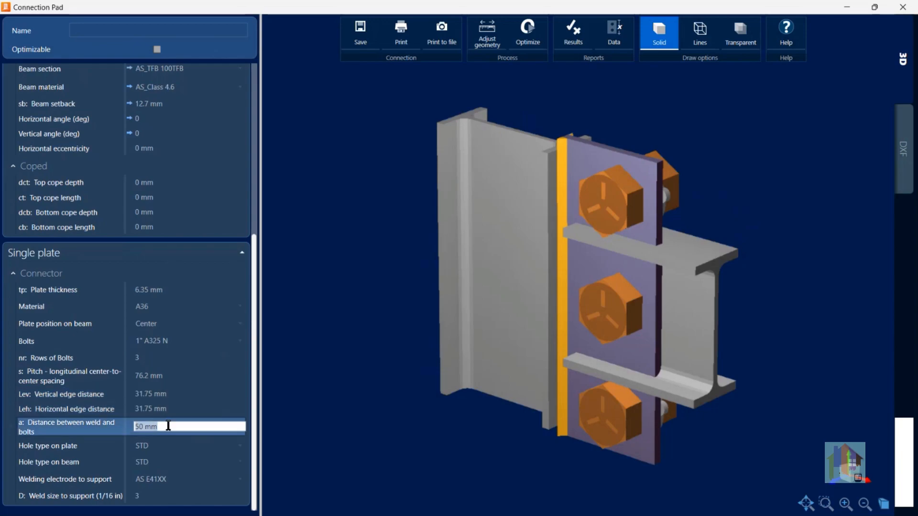
Step: Set the welding electrode to support to E70XX from the United States AISC group
click(191, 479)
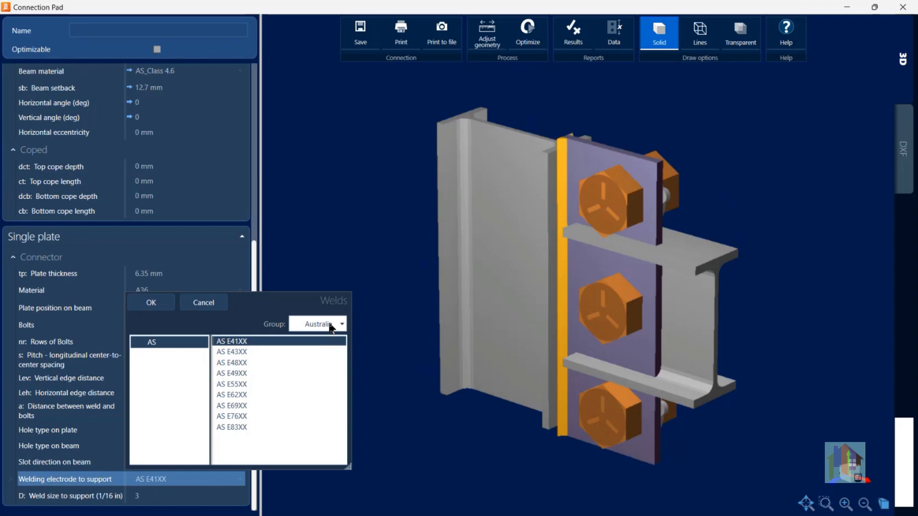
click(318, 324)
click(323, 434)
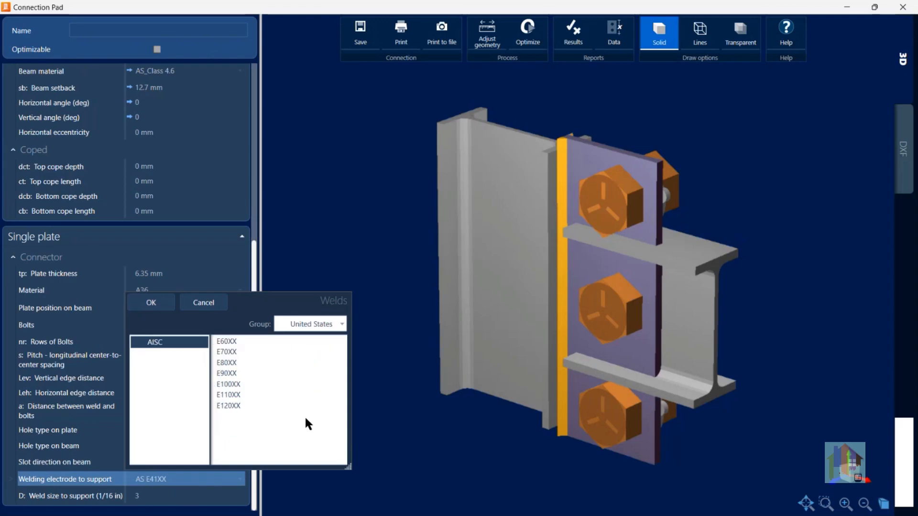
click(232, 352)
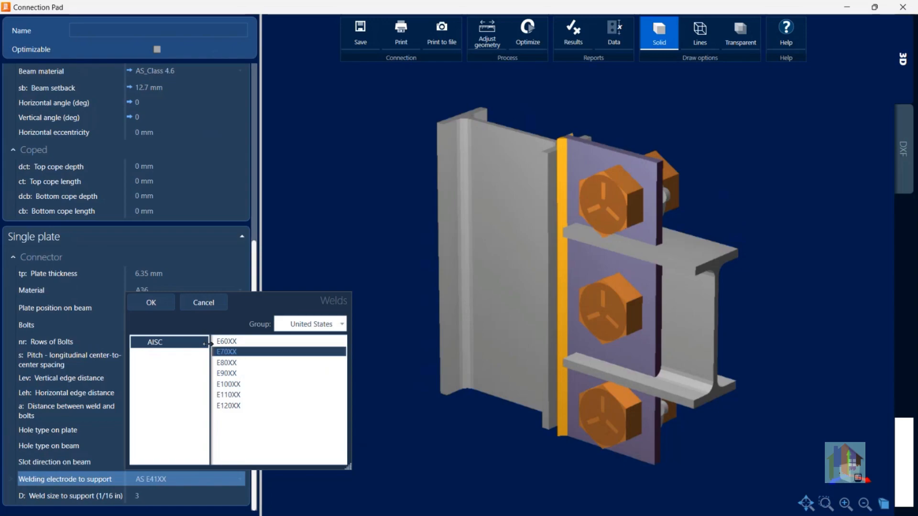
click(151, 303)
Step: Check the weld size to support and the plate thickness without changing either value
click(152, 497)
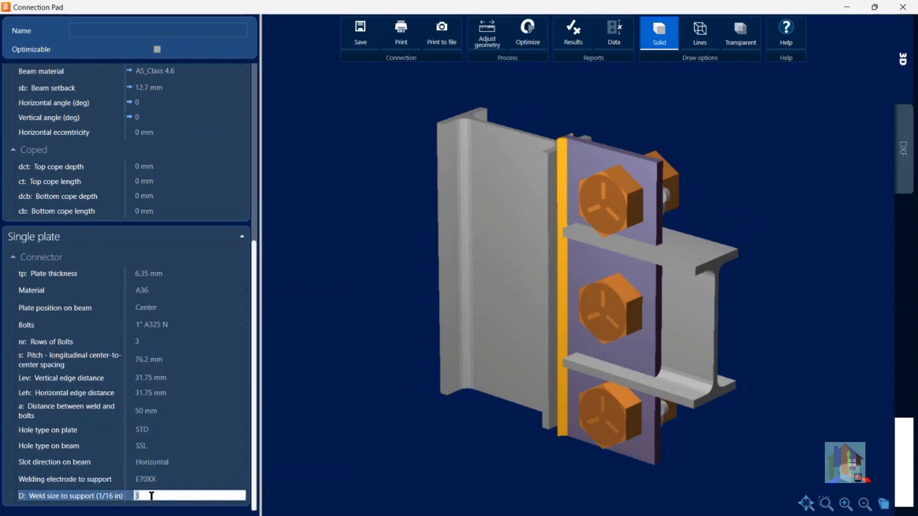
click(320, 445)
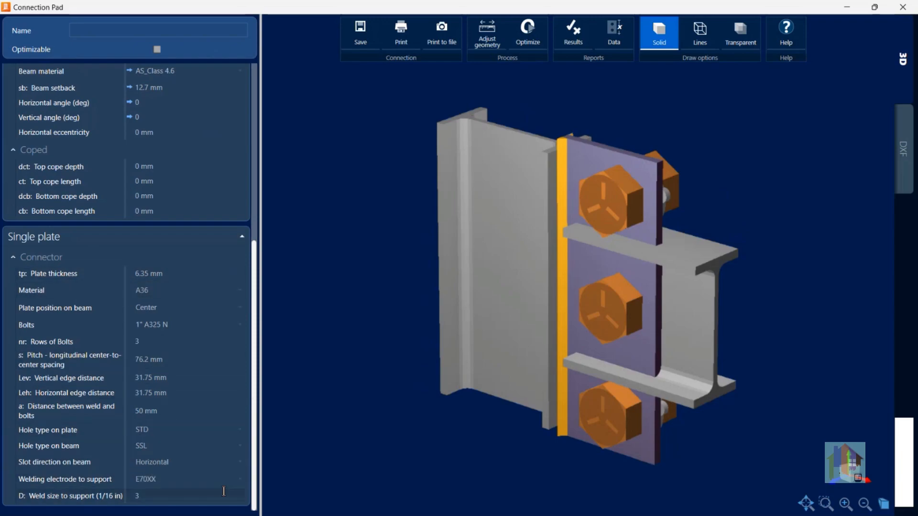
click(188, 270)
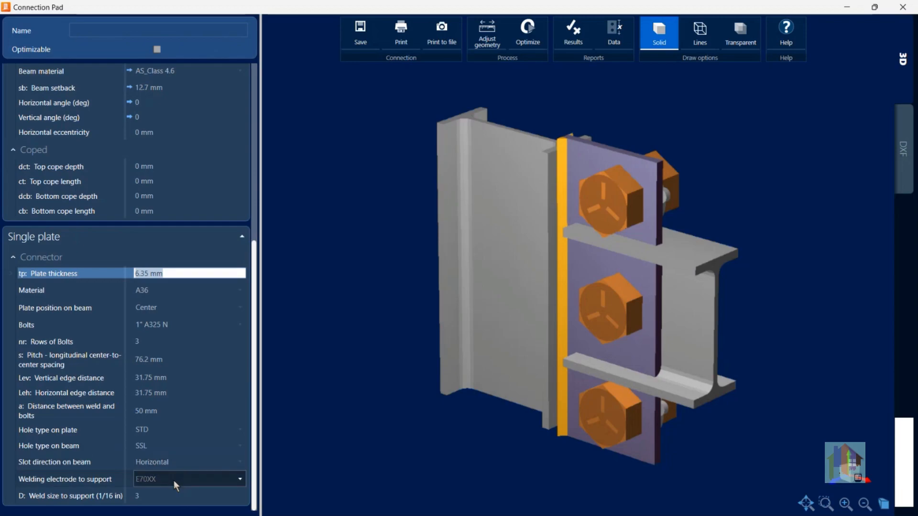
click(253, 274)
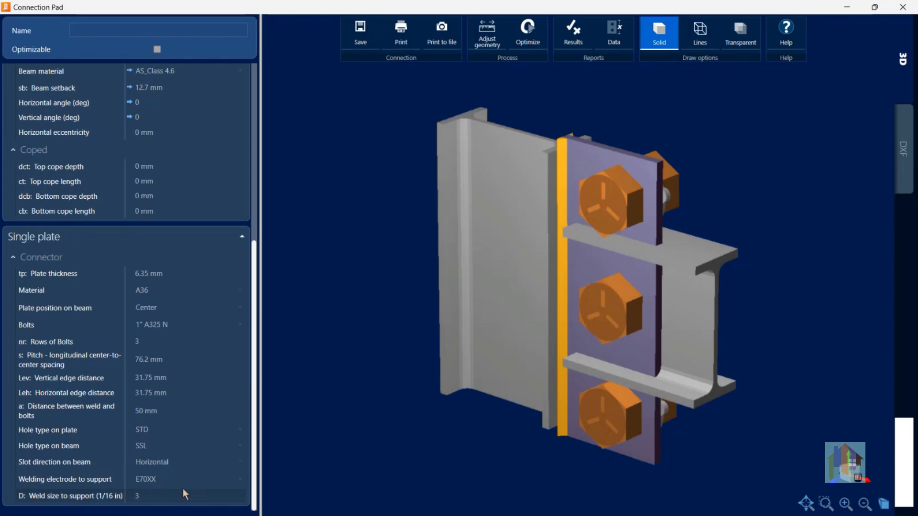
Step: Name the connection SP_AISC_1/4p_1in_3B1_SLh, checking the single plate parameters for the parts of the name
scroll(183, 488, up, 6)
click(111, 30)
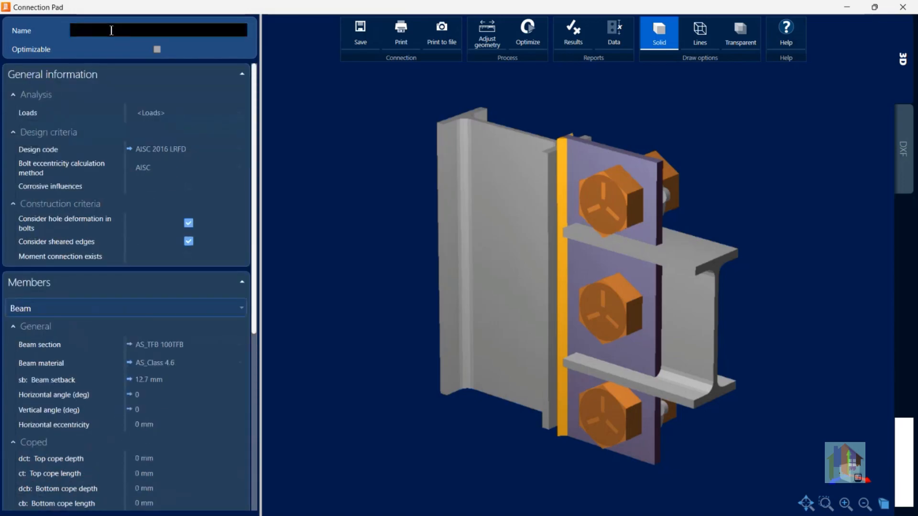
text(SP_)
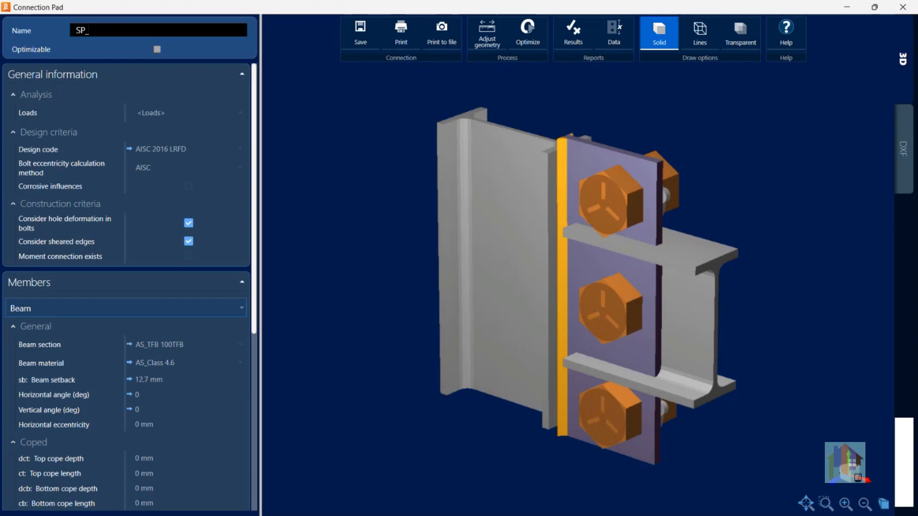
text(AISC_)
text(1/4p_)
scroll(142, 30, down, 1)
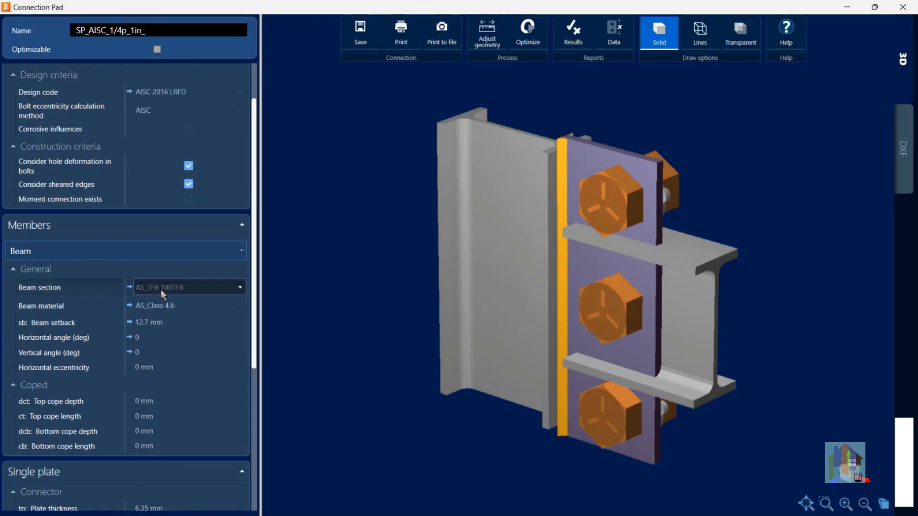
scroll(171, 414, down, 1)
scroll(171, 414, down, 3)
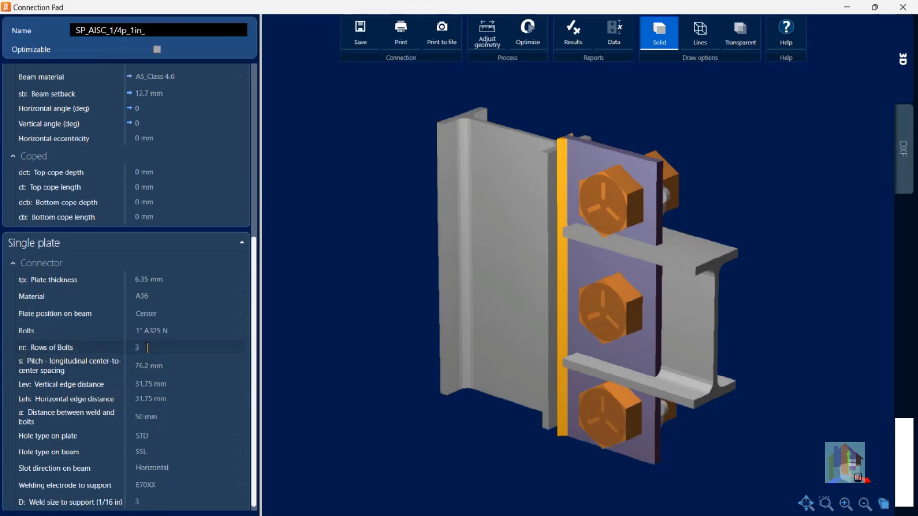
scroll(148, 351, up, 3)
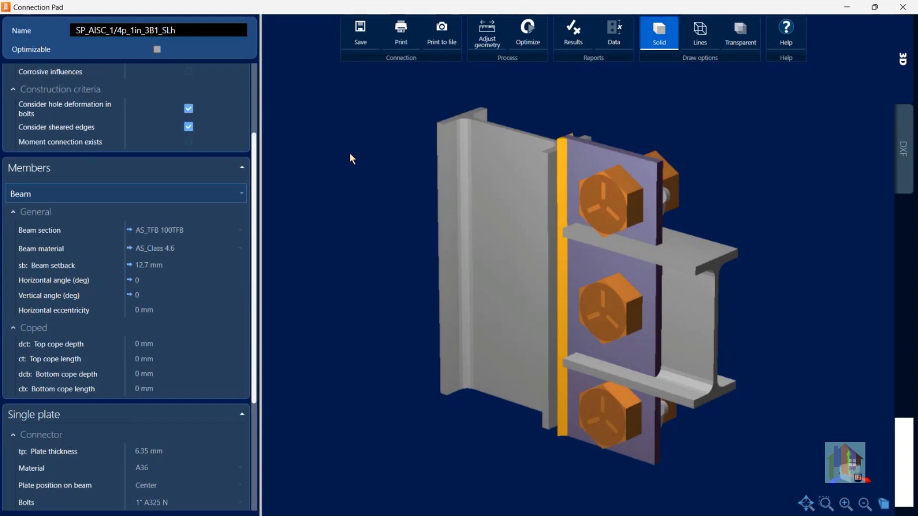
Step: Try the Optimizable option, leave it switched off, and review the beam and single plate parameters
click(158, 50)
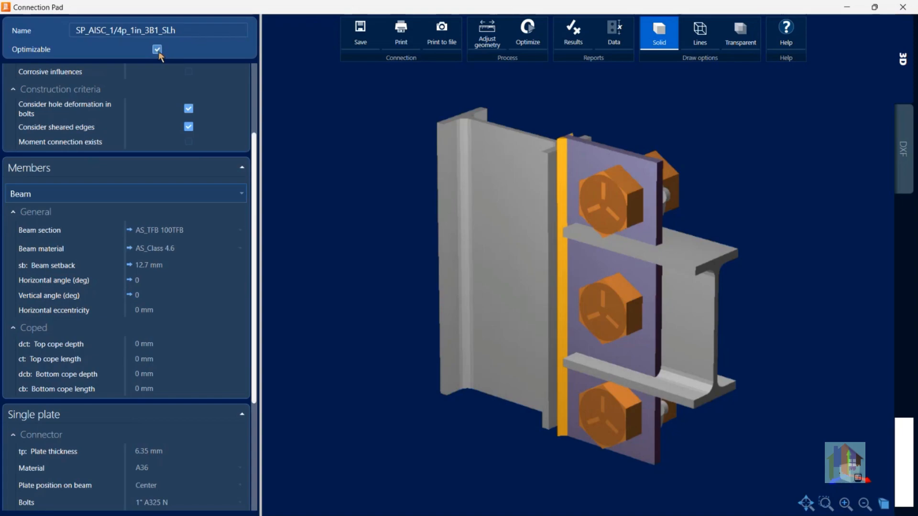
click(158, 49)
scroll(196, 406, down, 3)
scroll(191, 438, down, 2)
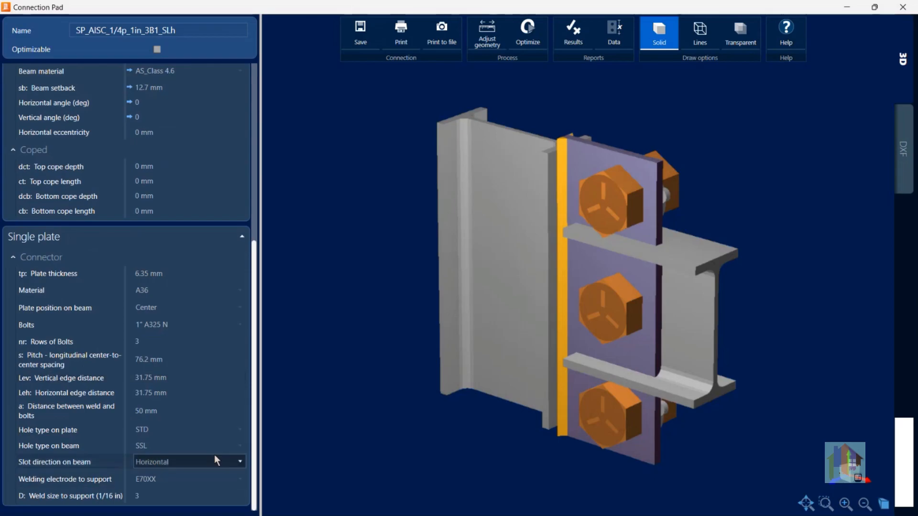
scroll(290, 313, up, 3)
scroll(290, 313, down, 4)
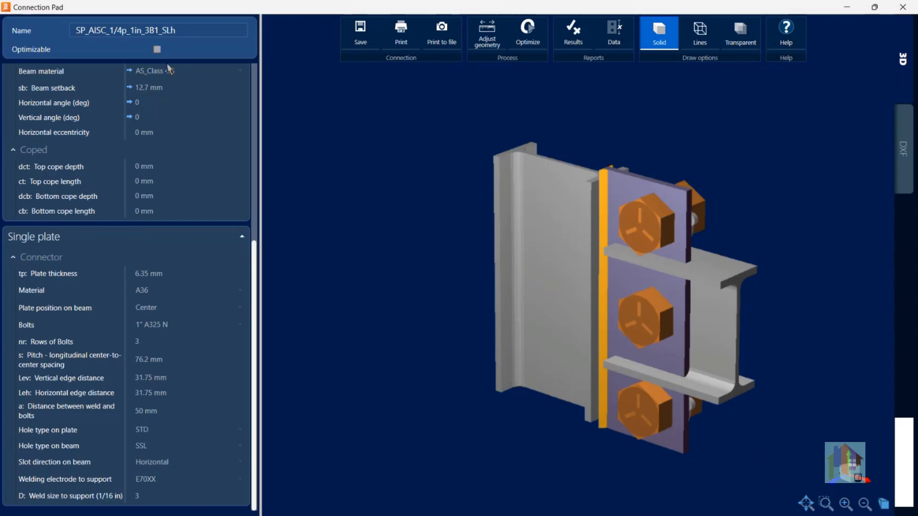
scroll(196, 206, up, 5)
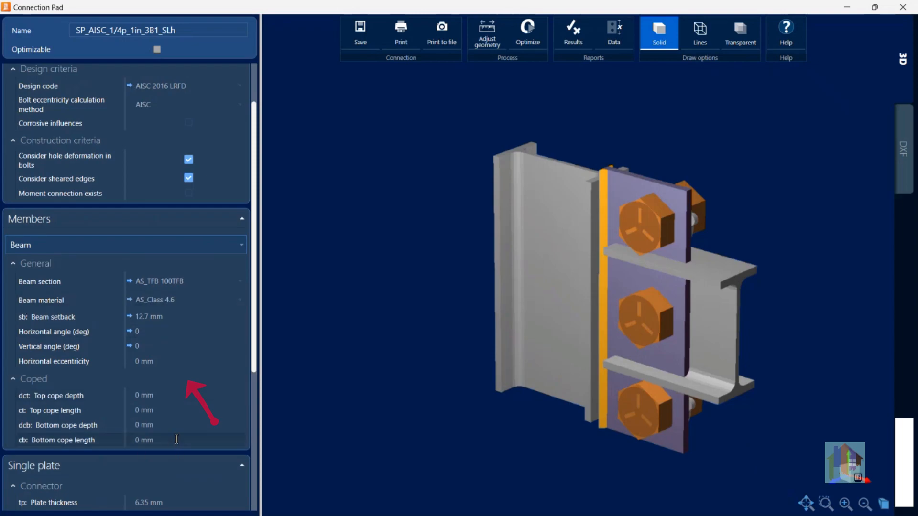
Step: Close the connection editor and the connections database, and acknowledge the database modification notice
click(895, 11)
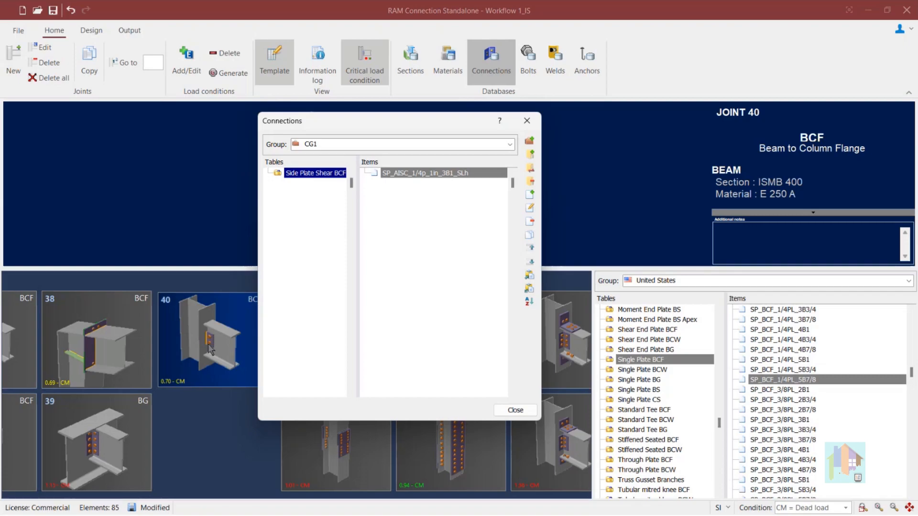
click(514, 410)
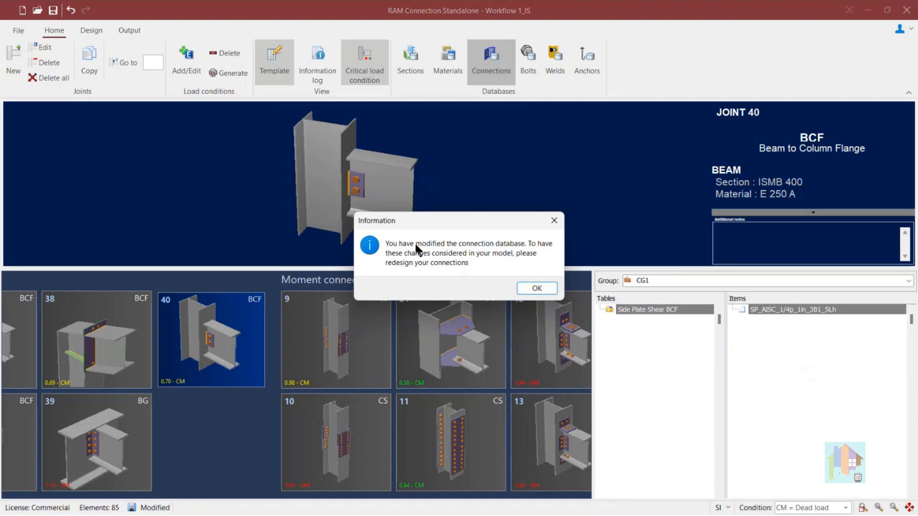
click(536, 289)
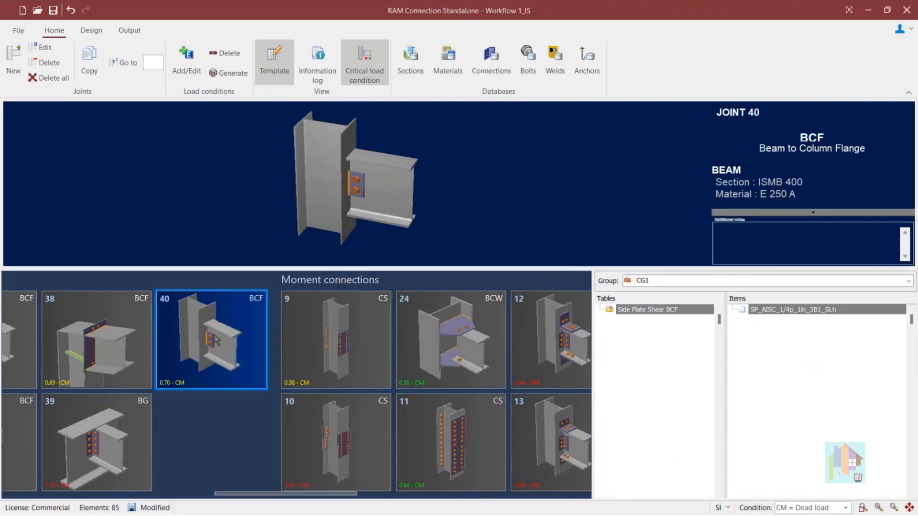
Step: Look through the connection groups, viewing the contents of the MyBCF and United States groups
click(688, 281)
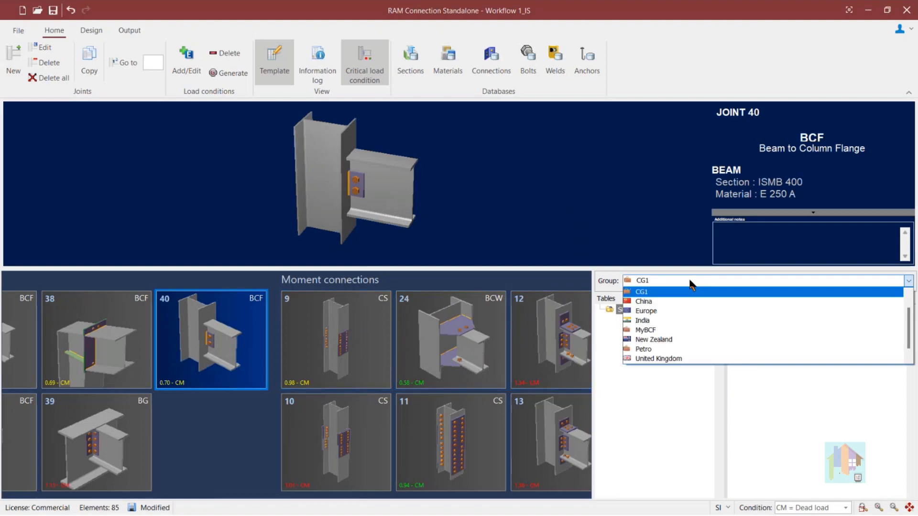
scroll(696, 348, down, 1)
scroll(697, 347, up, 1)
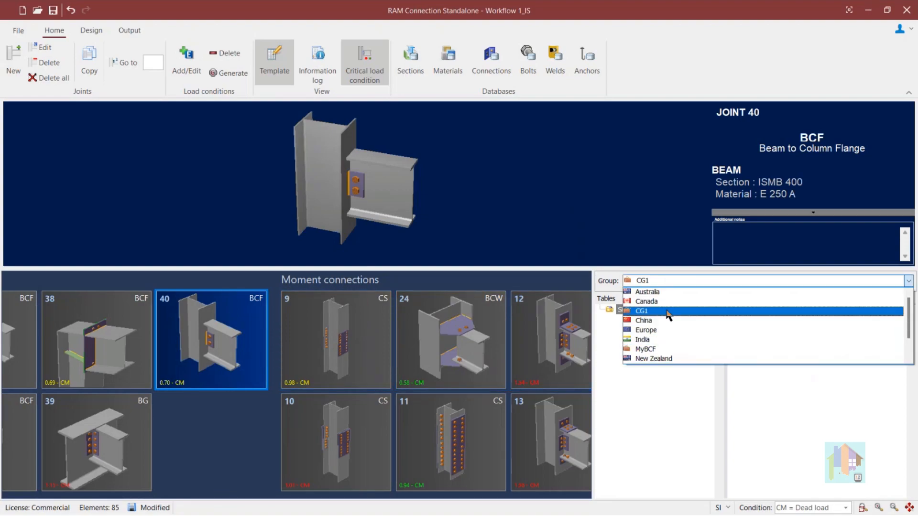
click(668, 349)
click(665, 283)
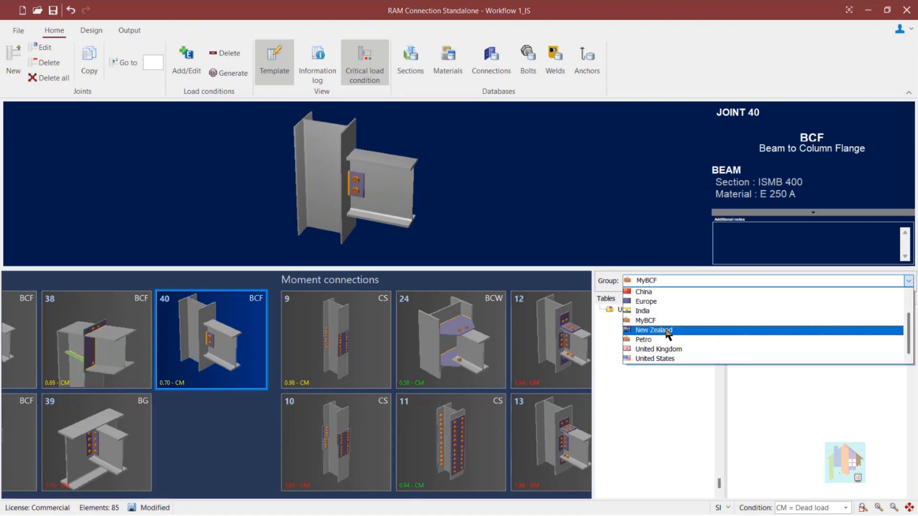
click(665, 359)
Step: Assign the SP_AISC_1/4p_1in_3B1_SLh template from group CG1's Side Plate Shear BCF table to joint 40
click(676, 282)
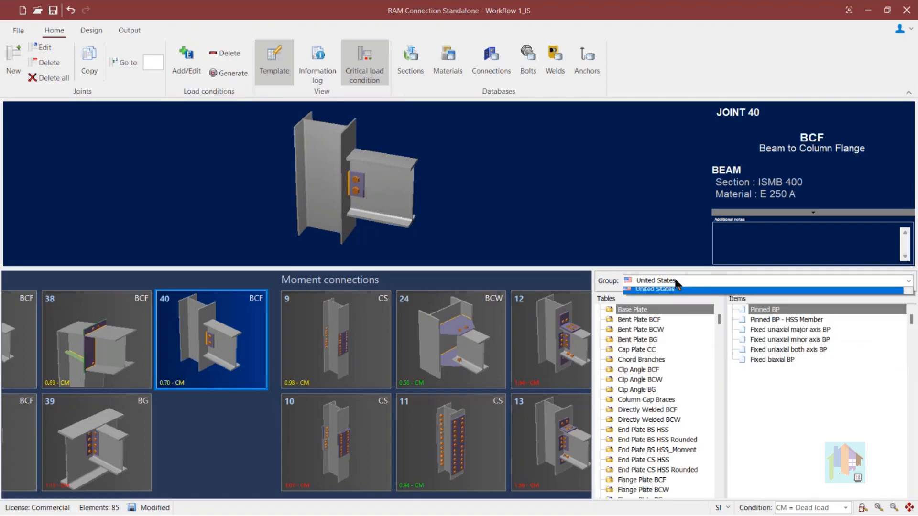
scroll(651, 339, up, 1)
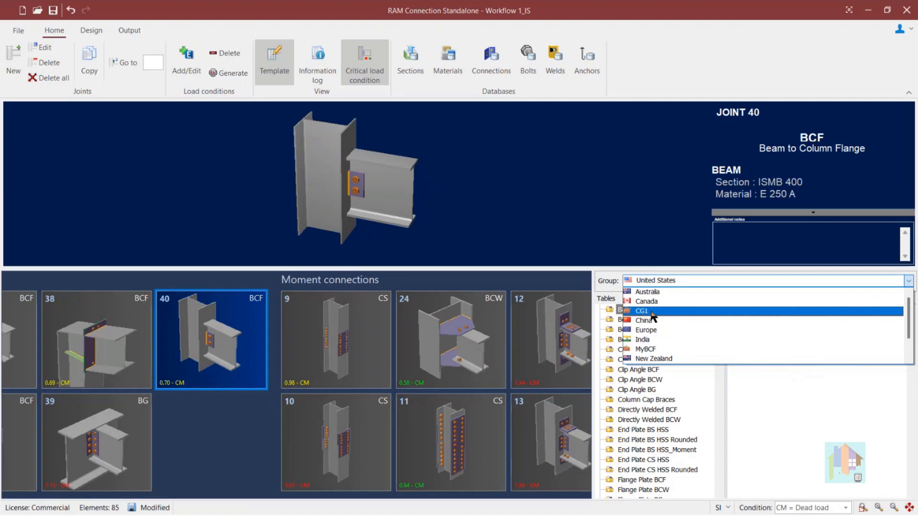
click(651, 311)
click(660, 311)
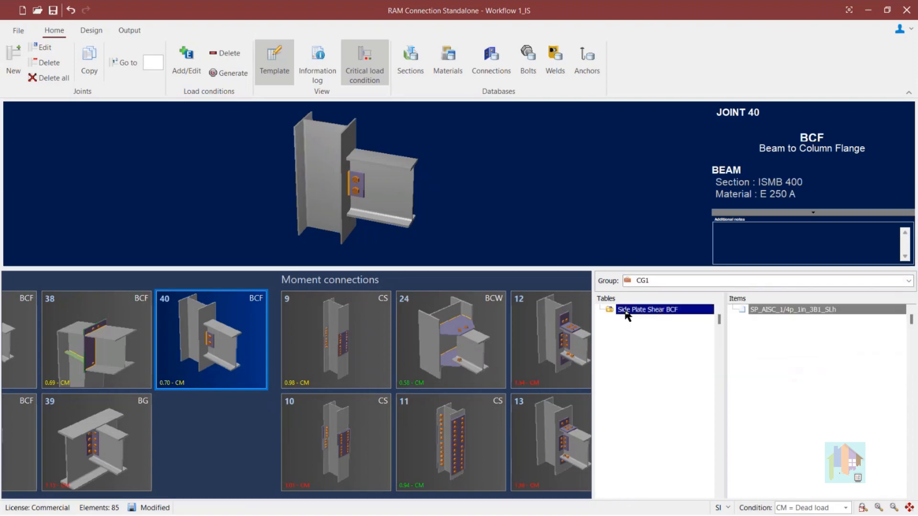
click(768, 310)
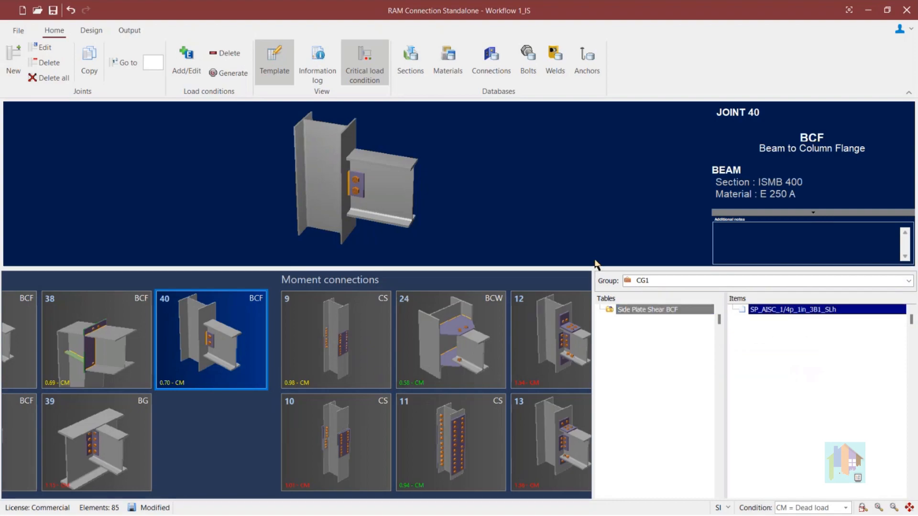
click(95, 31)
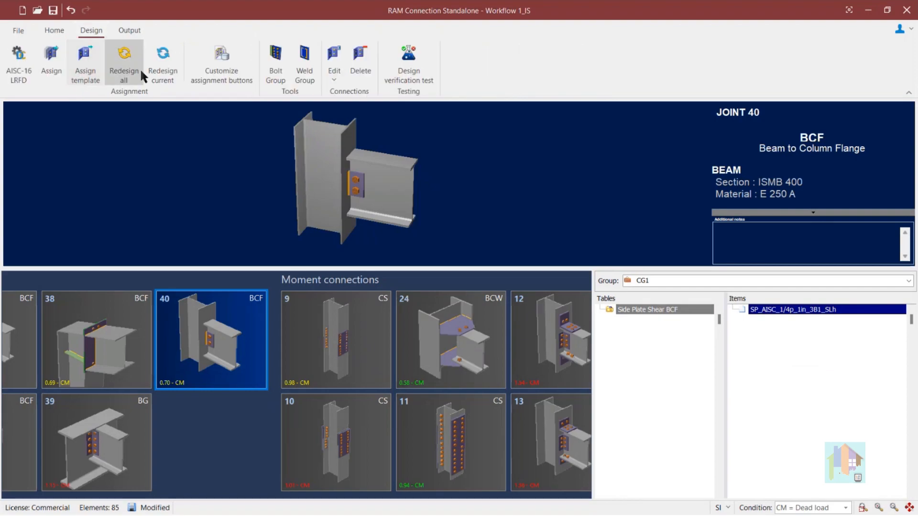
click(90, 71)
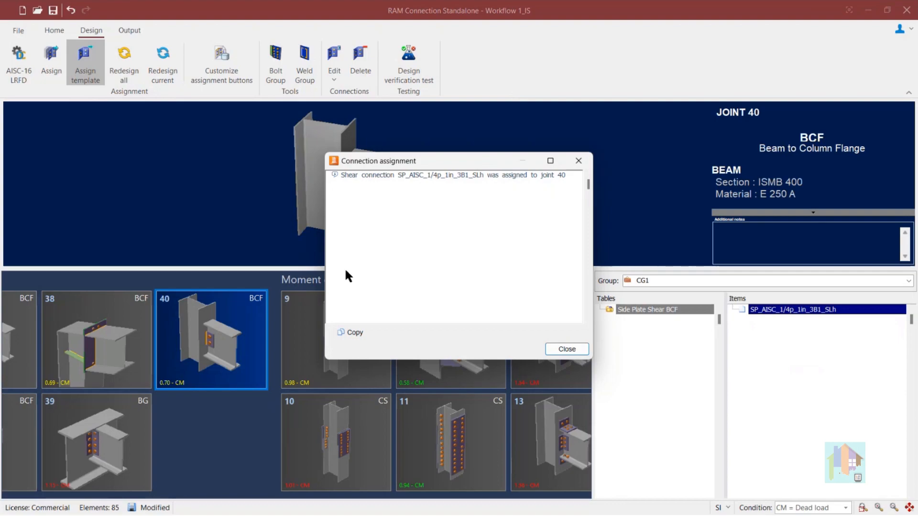
click(567, 349)
Step: Inspect joint 40's assigned connection with its column and beam member data, and check the joint's properties without changing them
drag(401, 203, 373, 227)
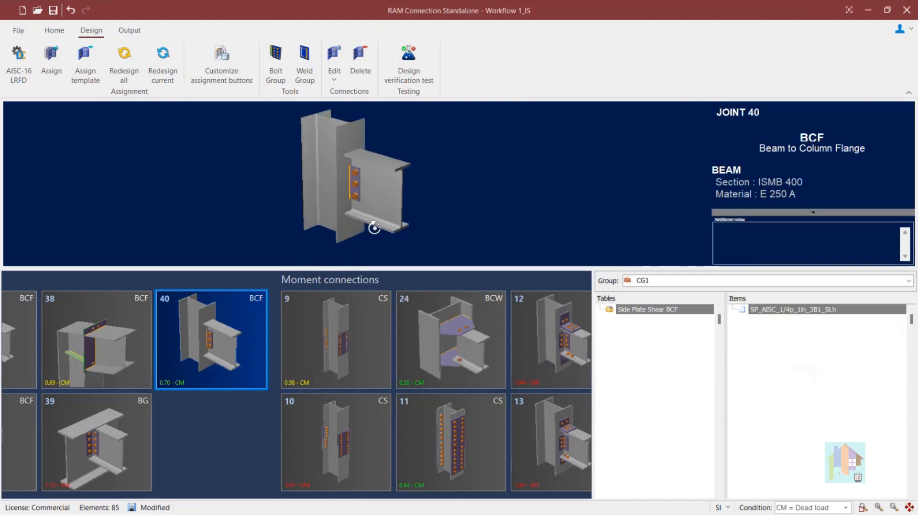
scroll(374, 209, up, 2)
scroll(374, 206, down, 1)
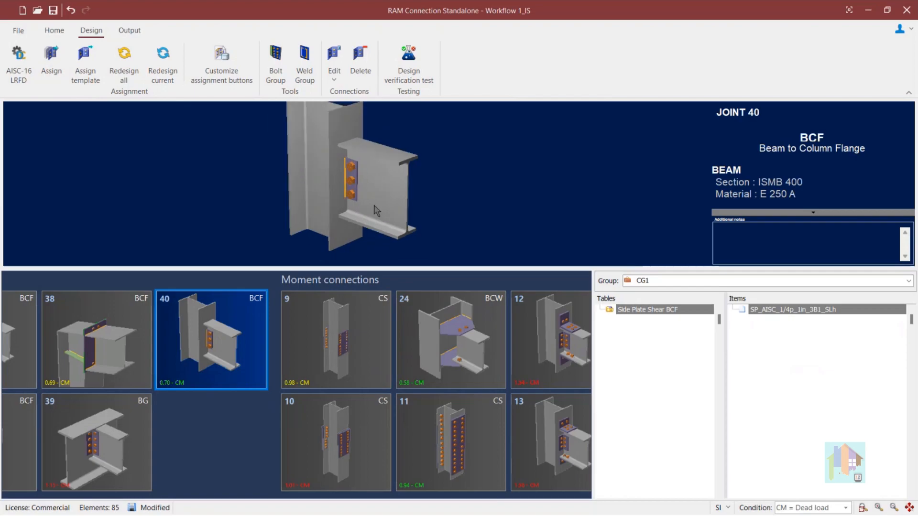
double_click(354, 190)
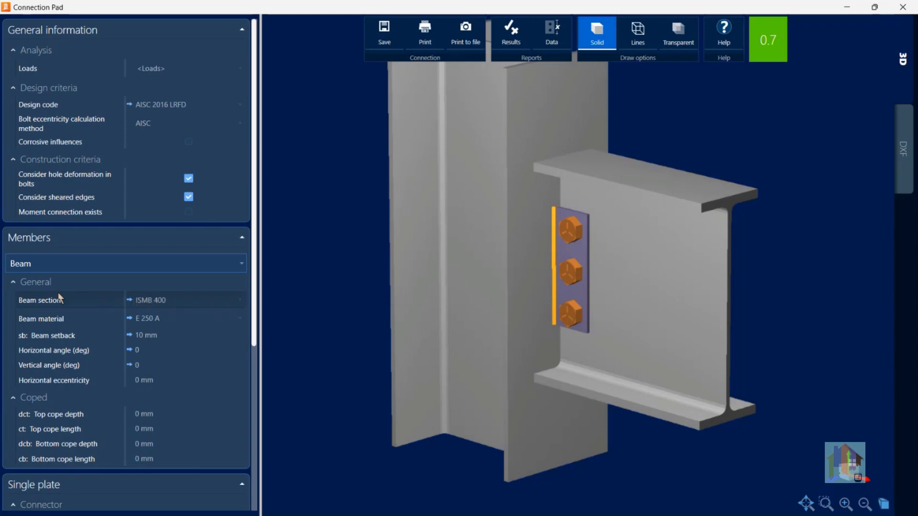
click(234, 264)
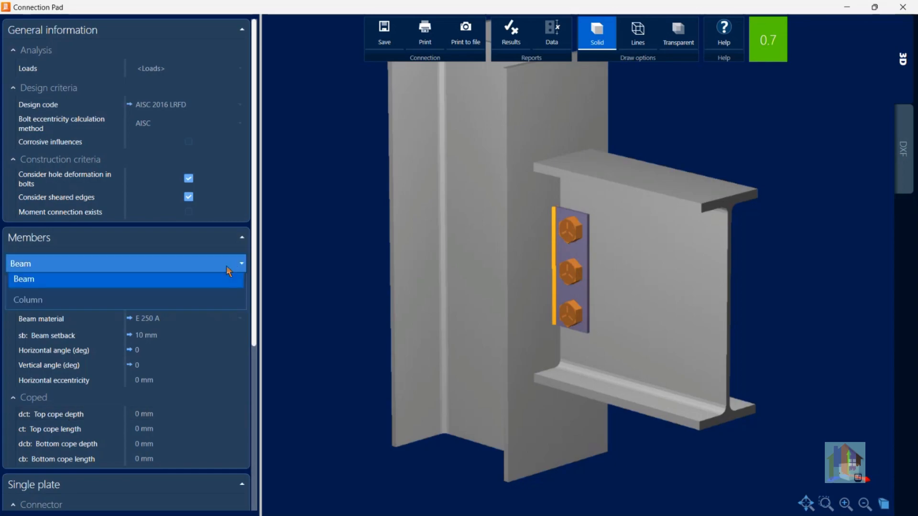
click(143, 304)
click(183, 270)
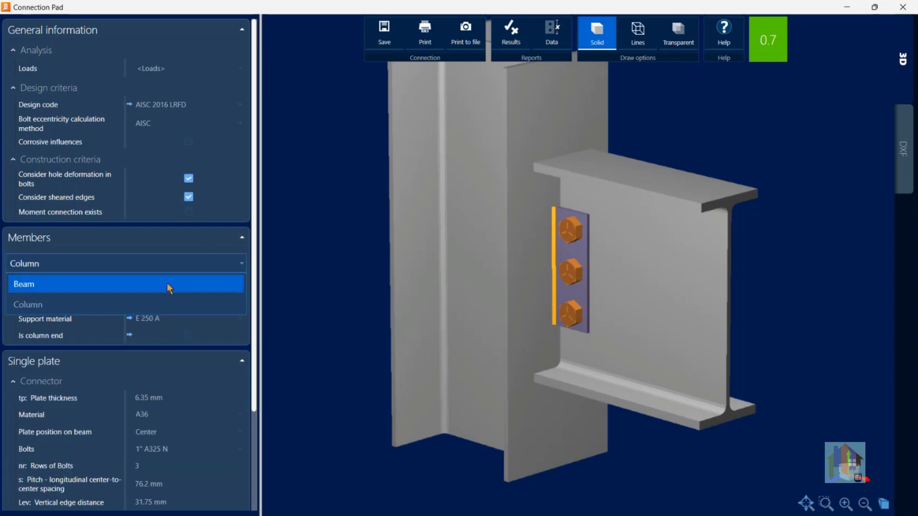
click(167, 283)
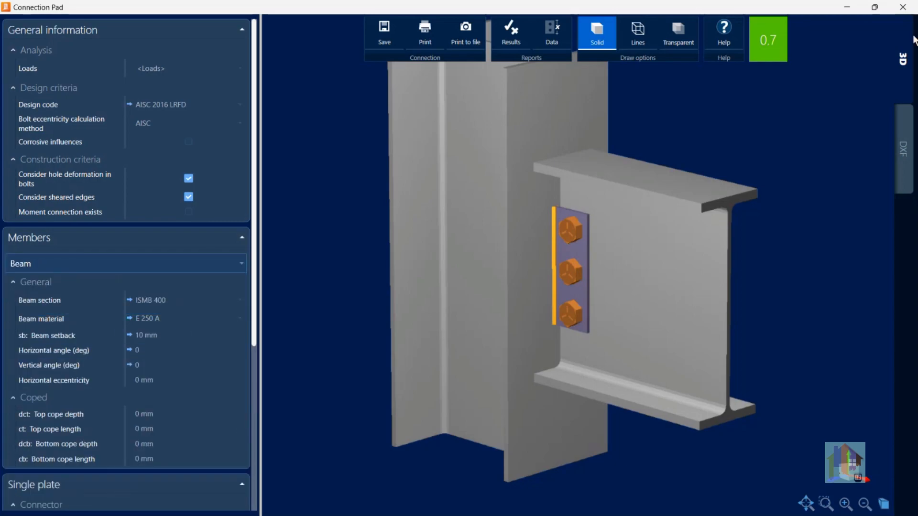
click(902, 7)
double_click(208, 345)
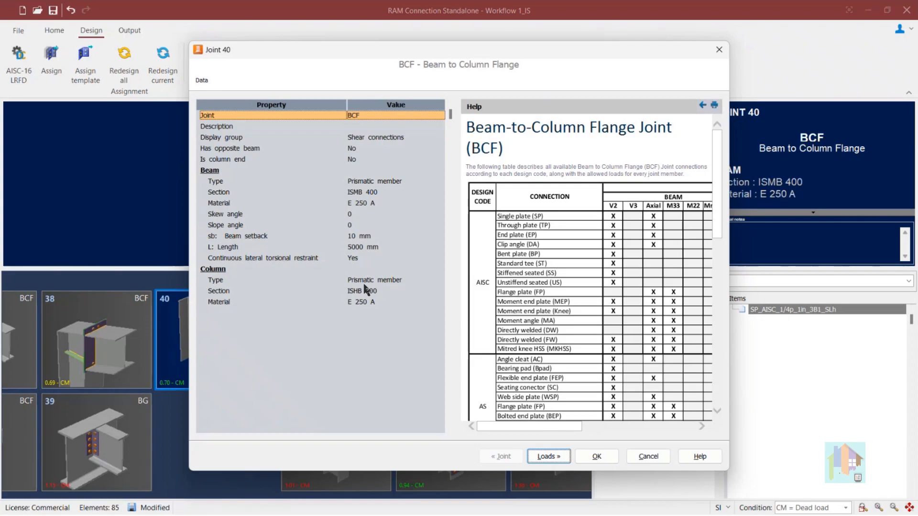
click(645, 456)
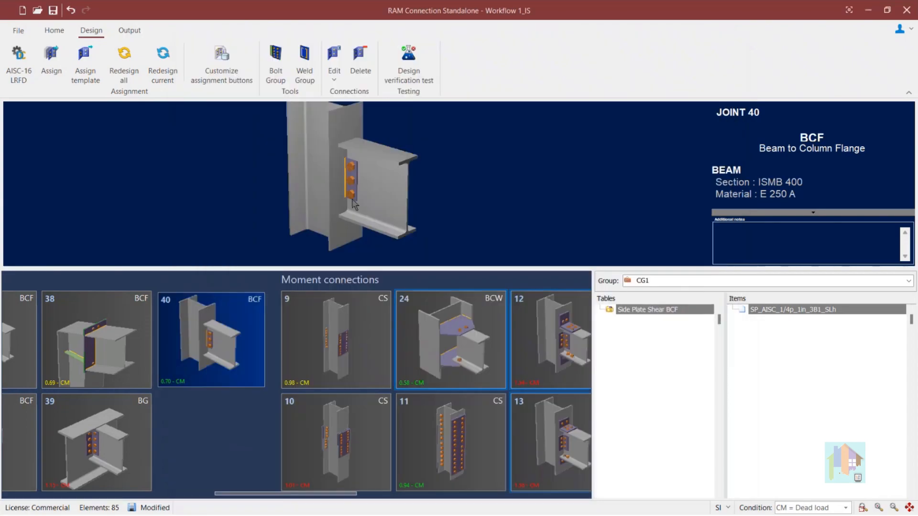
Step: Reopen joint 40's connection and review the single plate's thickness, material and bolts, inspecting the bolted plate in 3D
double_click(357, 194)
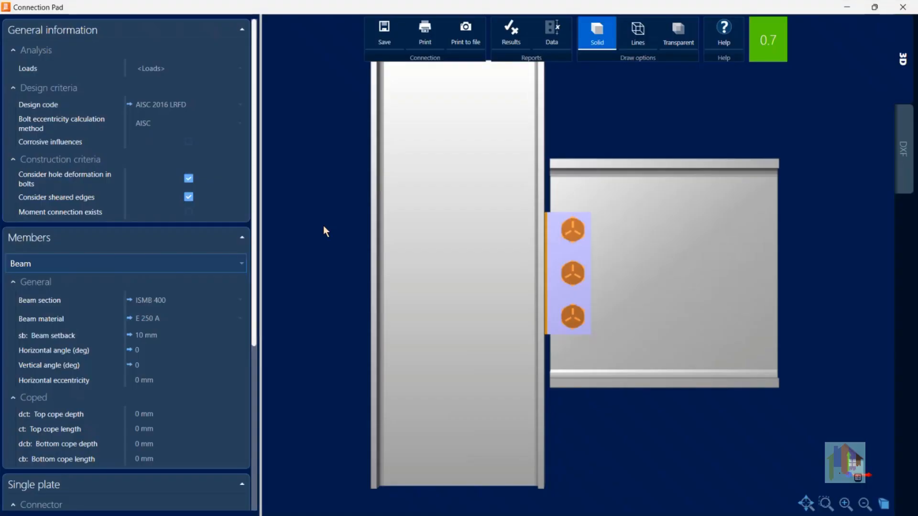
scroll(193, 286, down, 1)
scroll(193, 285, down, 5)
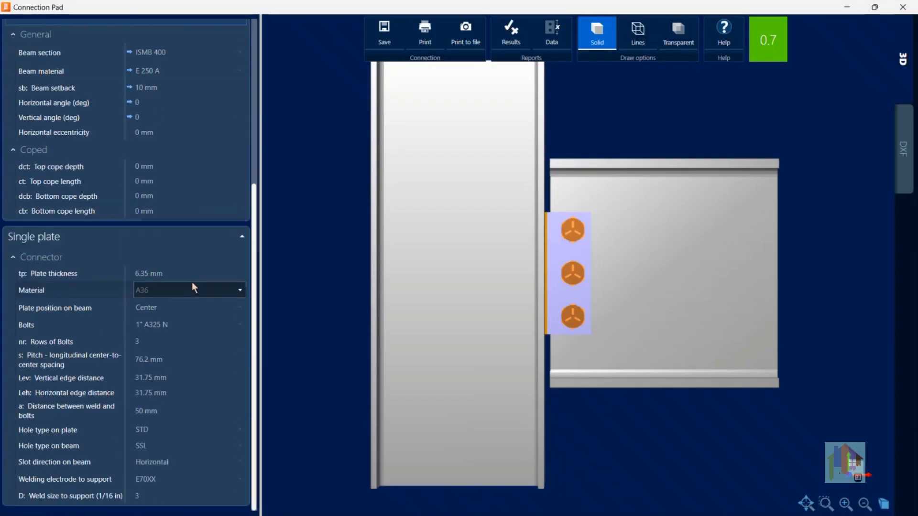
click(166, 272)
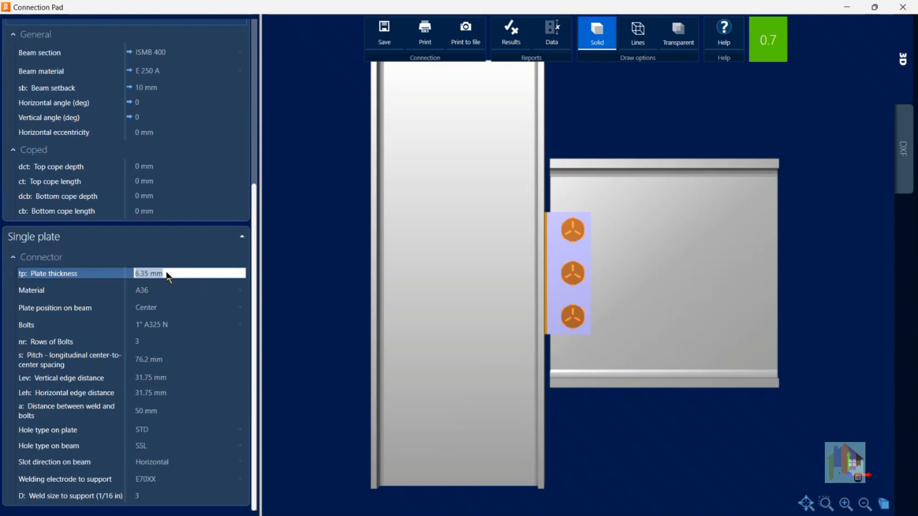
click(160, 291)
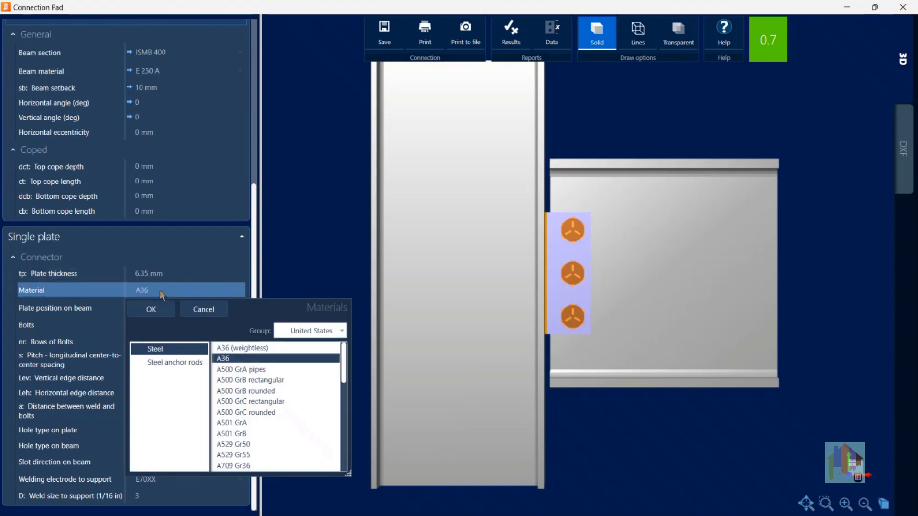
click(329, 269)
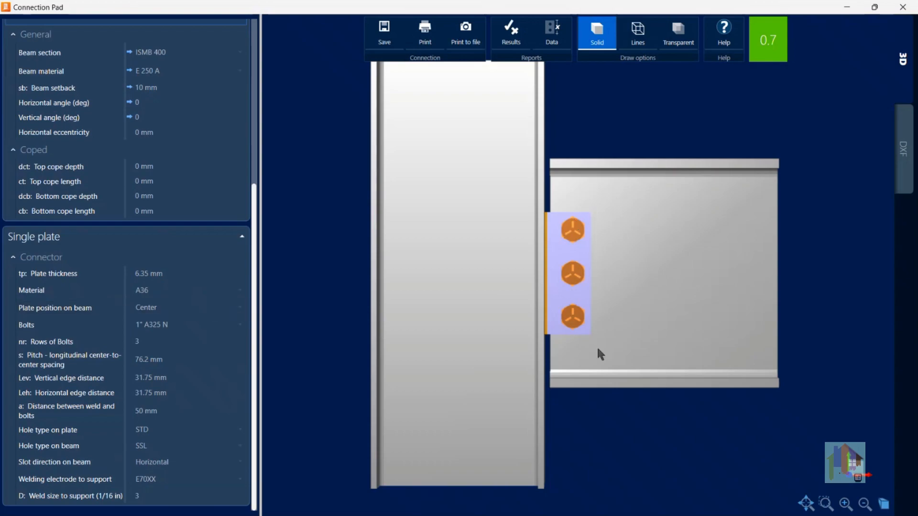
click(178, 330)
middle_drag(541, 316, 528, 333)
scroll(602, 316, down, 2)
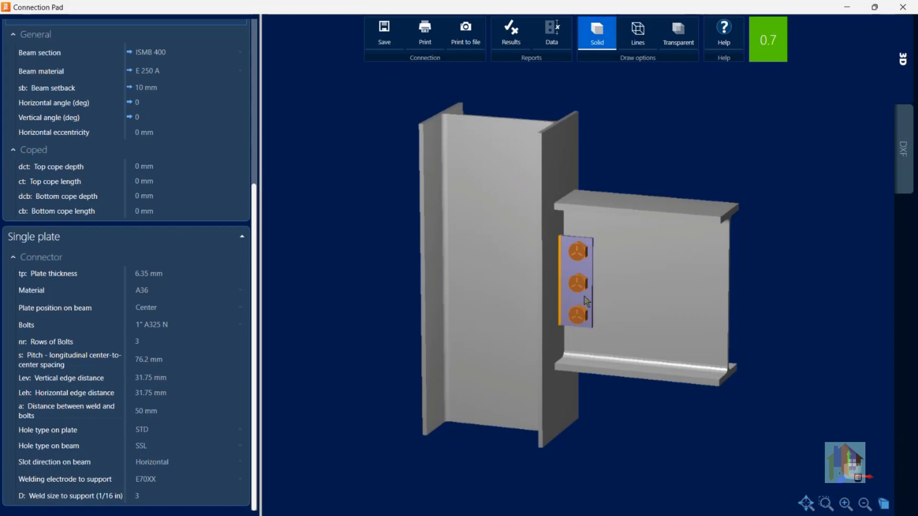
Step: Open the DXF drawing of joint 40's connection and examine the plate and bolt dimensions in its lateral and front views
drag(586, 301, 574, 299)
scroll(573, 297, up, 3)
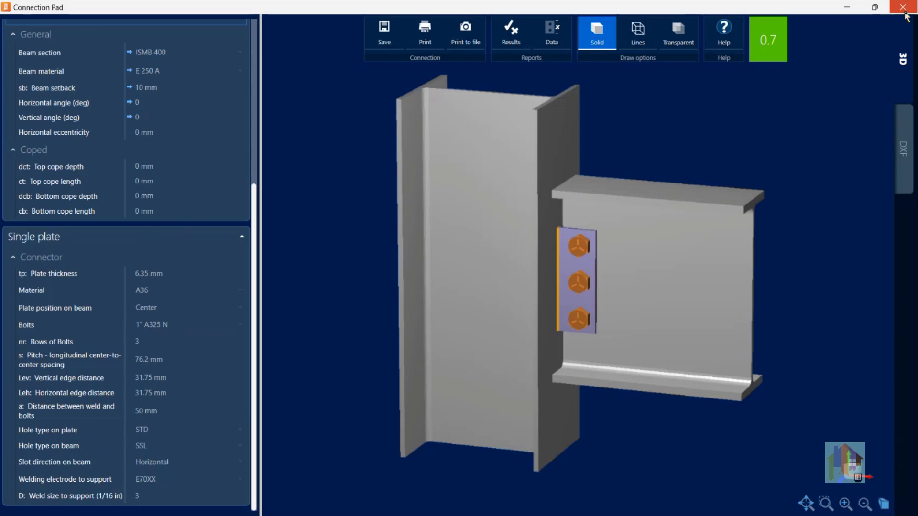
click(903, 149)
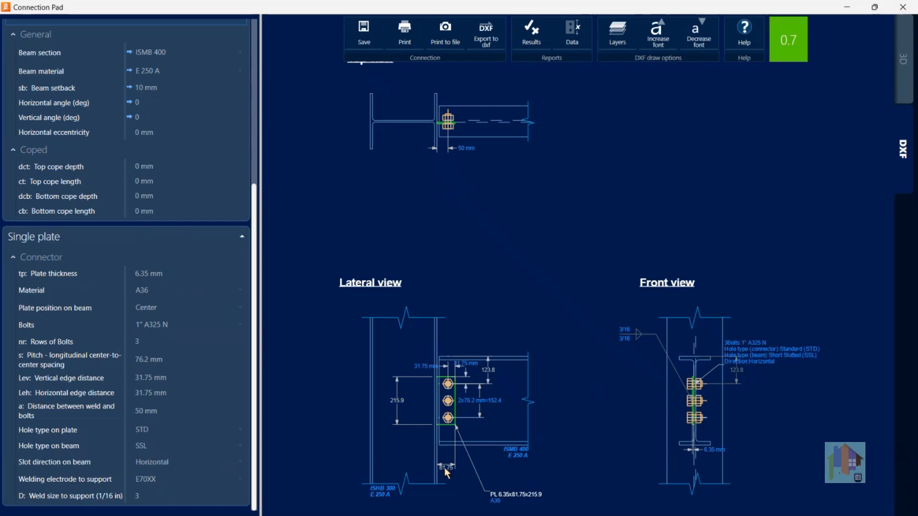
scroll(446, 467, up, 1)
scroll(665, 428, down, 2)
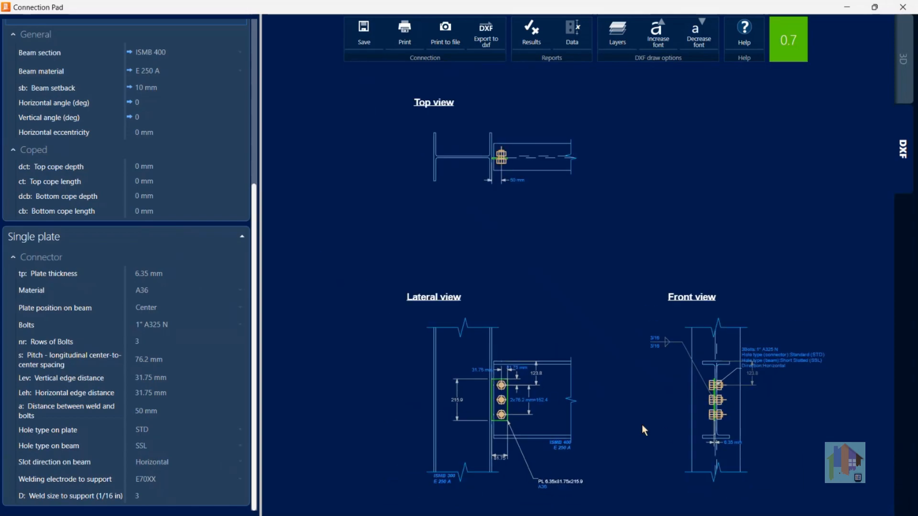
drag(606, 422, 594, 349)
scroll(580, 371, up, 3)
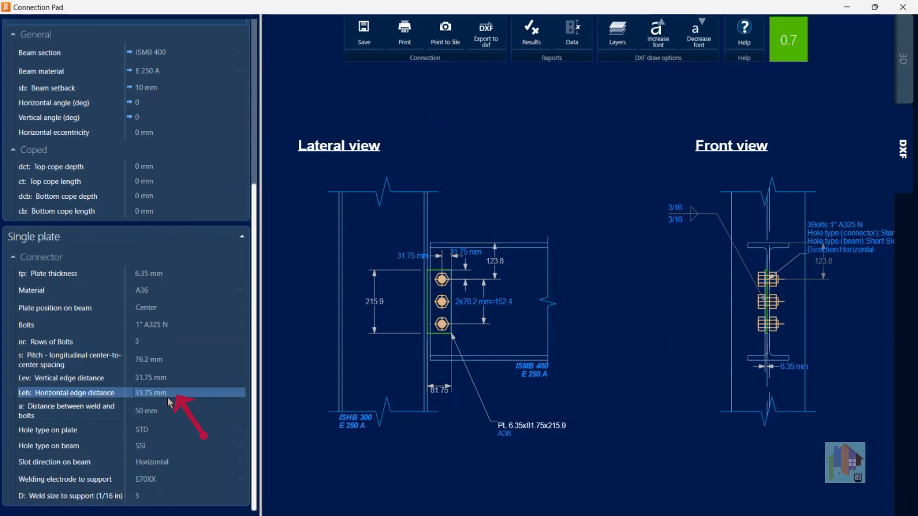
Step: Match the bolt pitch and plate material shown in the lateral view with the corresponding entries in the single plate data
scroll(659, 321, down, 4)
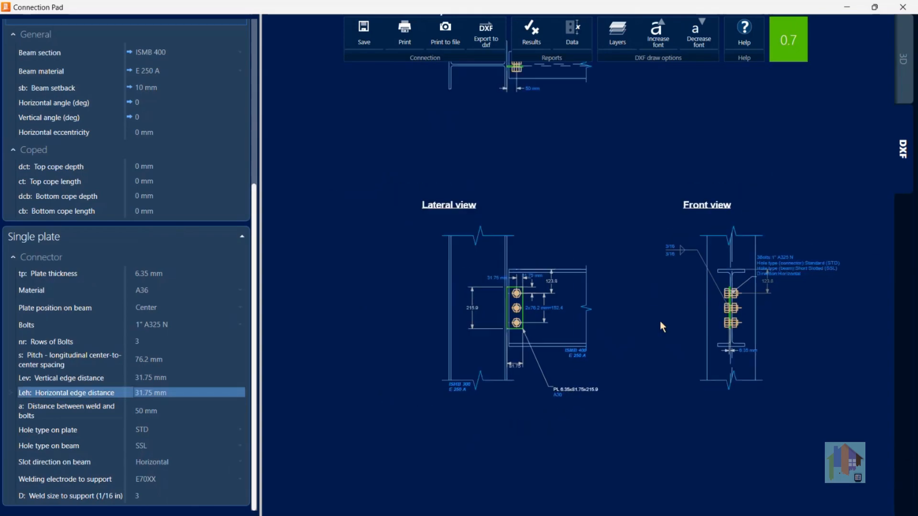
middle_drag(656, 322, 628, 348)
scroll(538, 336, up, 3)
scroll(537, 349, up, 2)
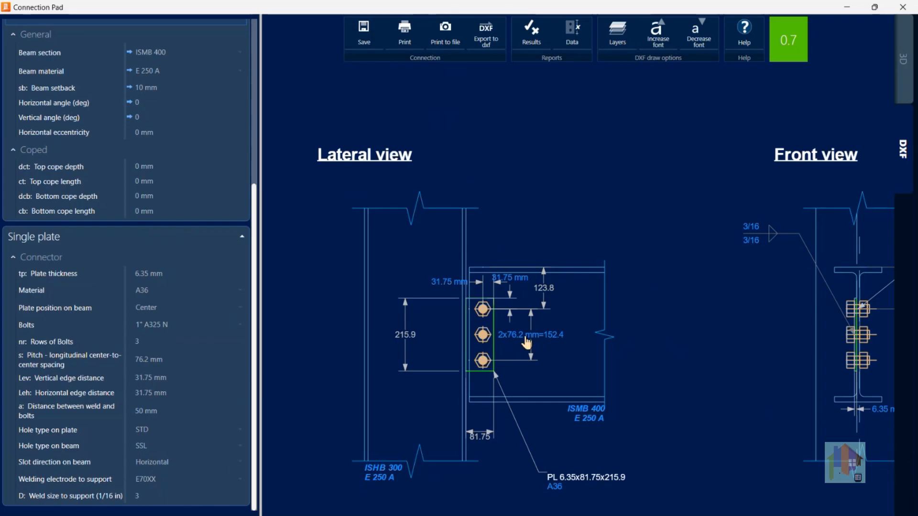
click(202, 363)
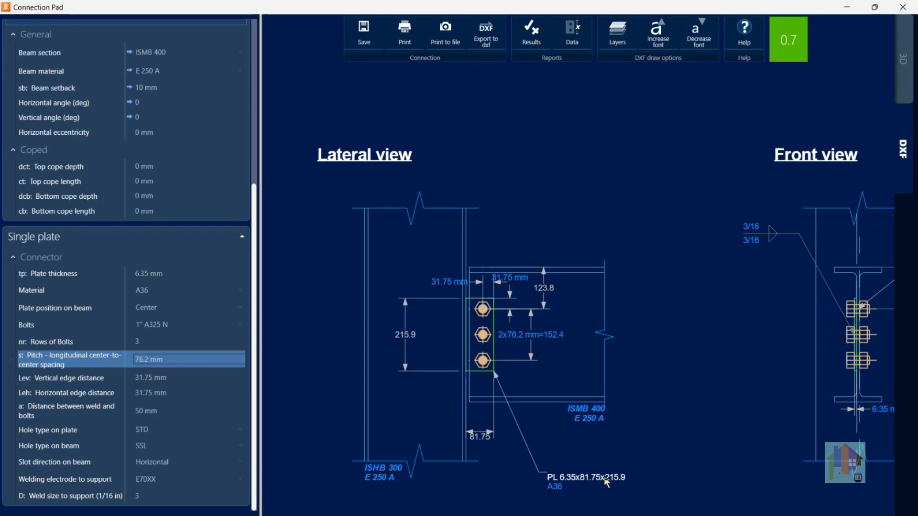
click(555, 488)
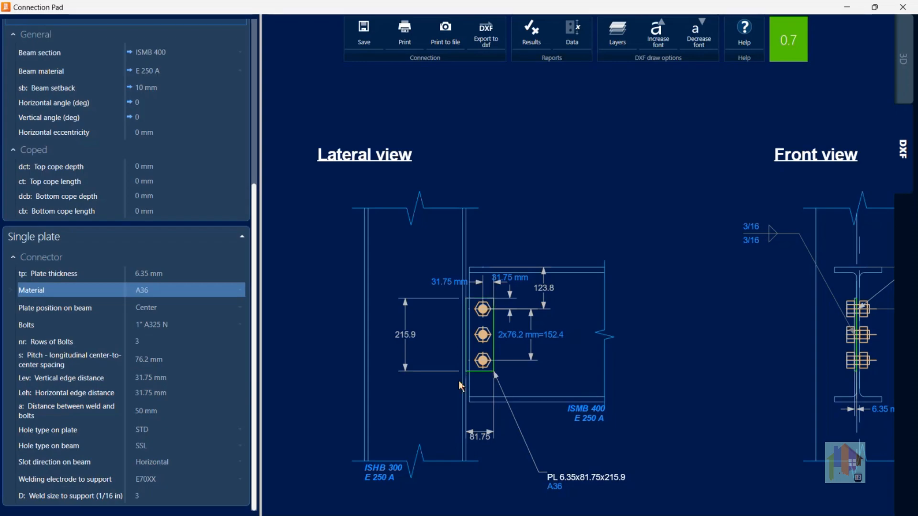
Step: Examine the bolt and weld callouts in the front view and trace the weld callout to its entry in the plate data
scroll(726, 365, down, 4)
drag(563, 359, 501, 363)
drag(822, 349, 689, 369)
scroll(593, 332, up, 4)
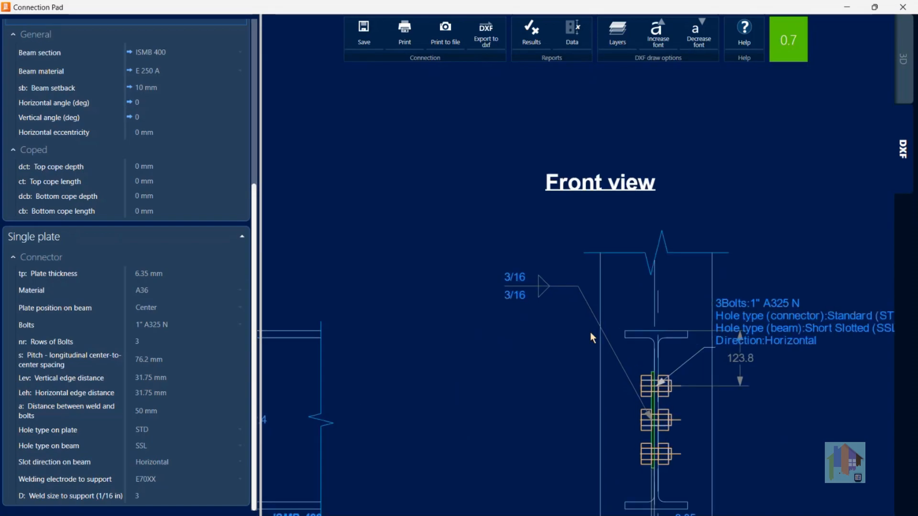
drag(593, 367, 576, 299)
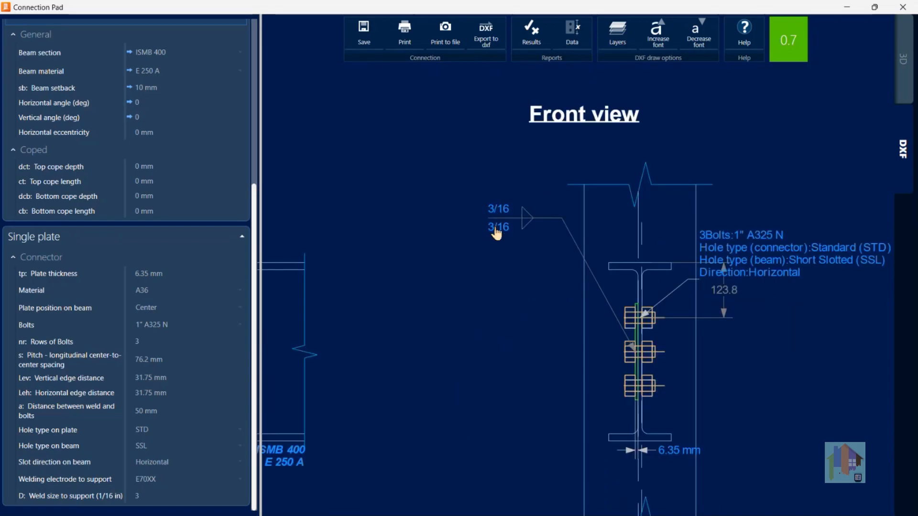
click(496, 233)
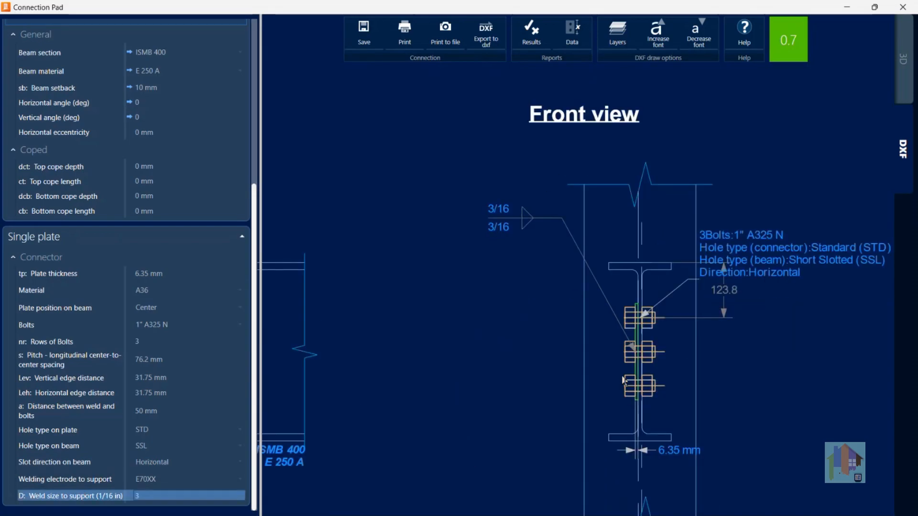
Step: Review all the DXF views together and return to the 3D model of the connection
scroll(444, 404, down, 6)
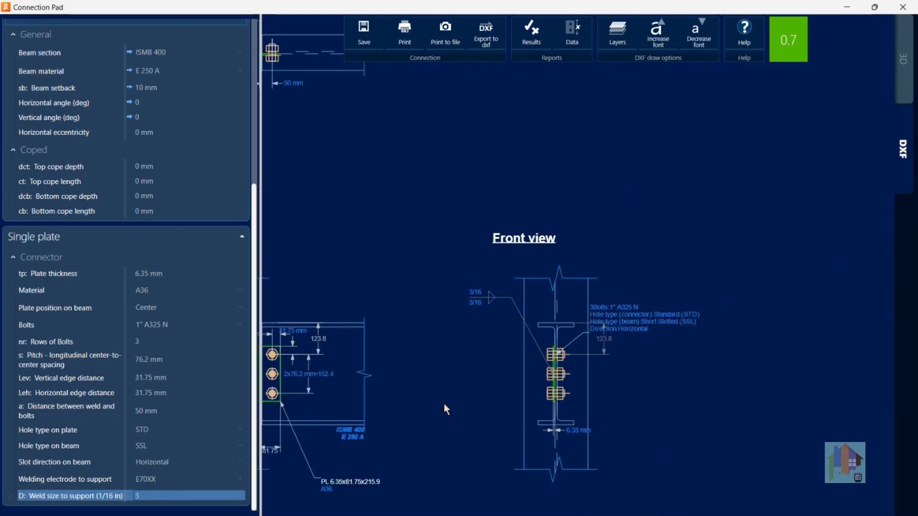
mouse_move(444, 405)
mouse_down()
mouse_move(627, 400)
mouse_move(604, 378)
mouse_up()
scroll(626, 400, down, 3)
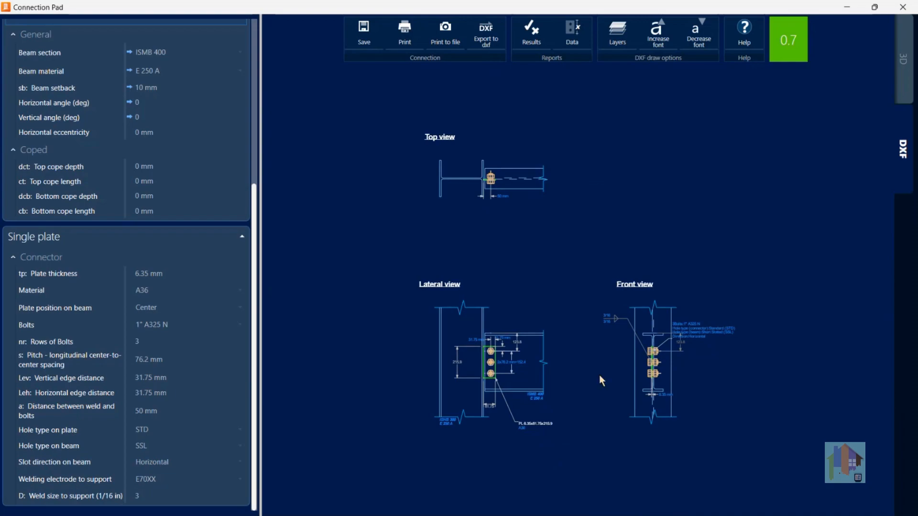
click(903, 58)
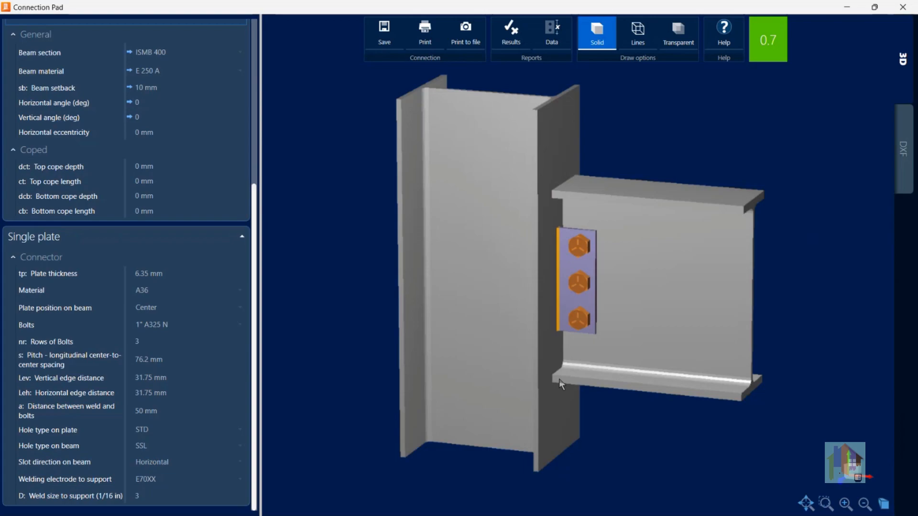
scroll(568, 271, up, 1)
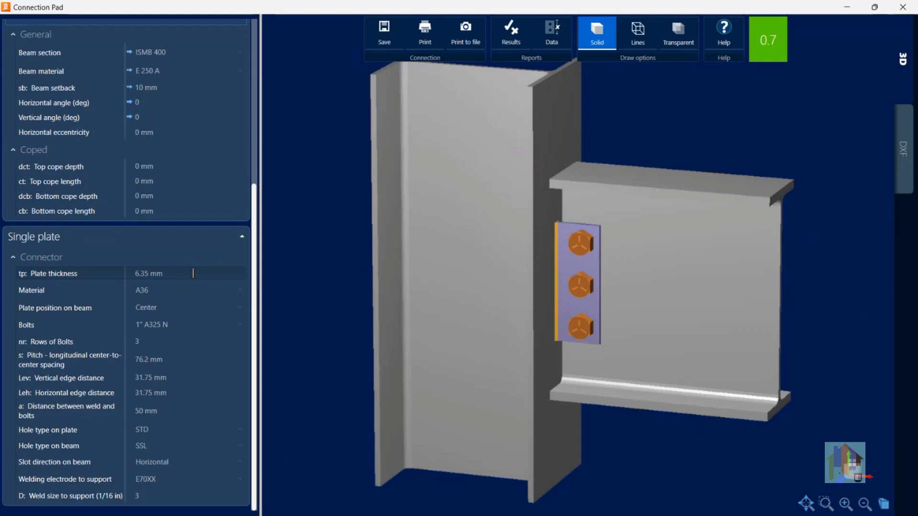
Step: Open the connection's results report and highlight the load rows CM through C2 in the Demands table
click(508, 44)
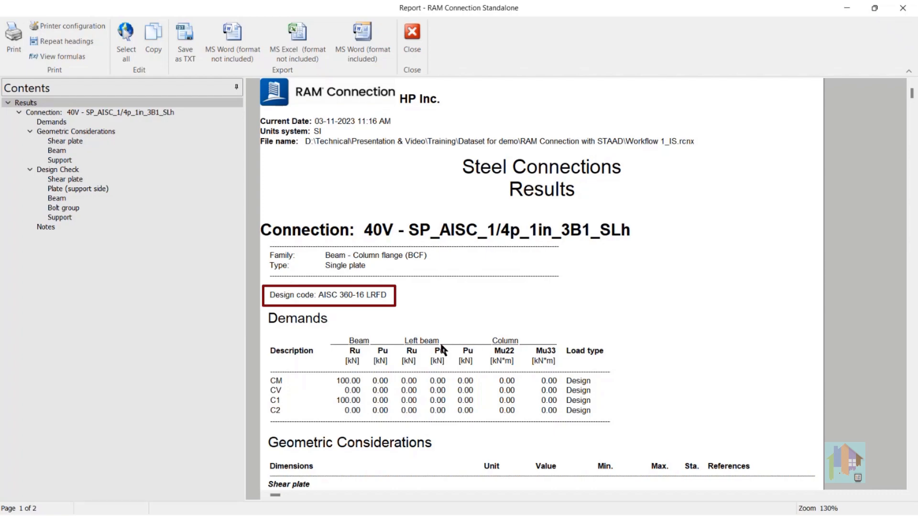
click(284, 382)
drag(284, 382, 290, 407)
scroll(339, 388, down, 2)
scroll(339, 392, down, 1)
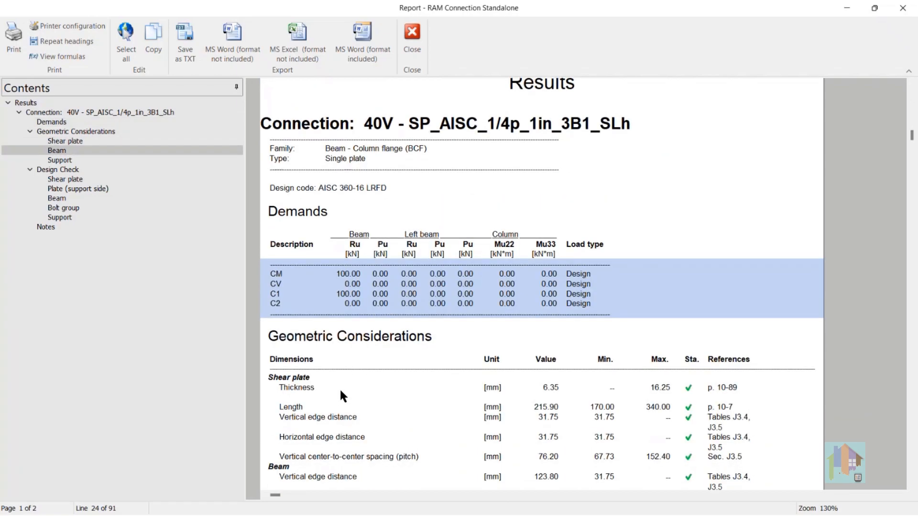
Step: Review the report's geometric considerations and design checks, highlight the shear plate's length row, and close the report
scroll(342, 287, down, 8)
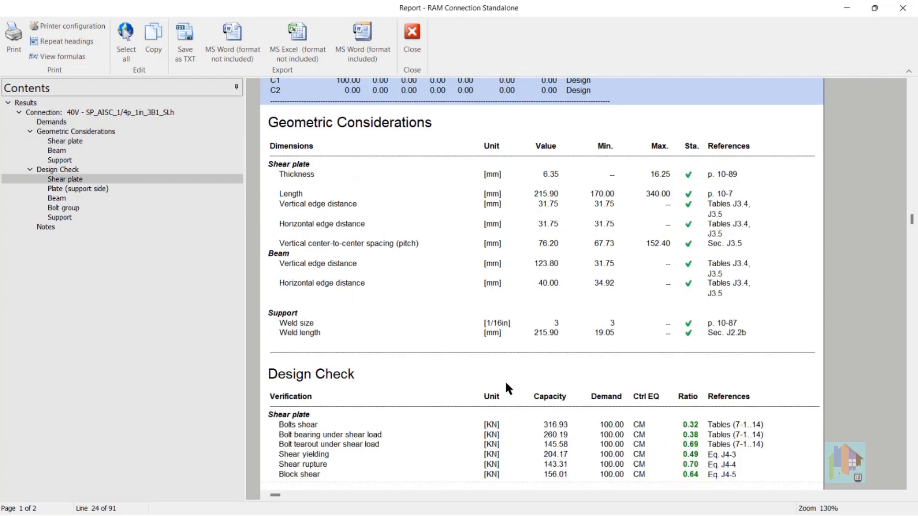
scroll(506, 383, down, 3)
scroll(504, 380, down, 5)
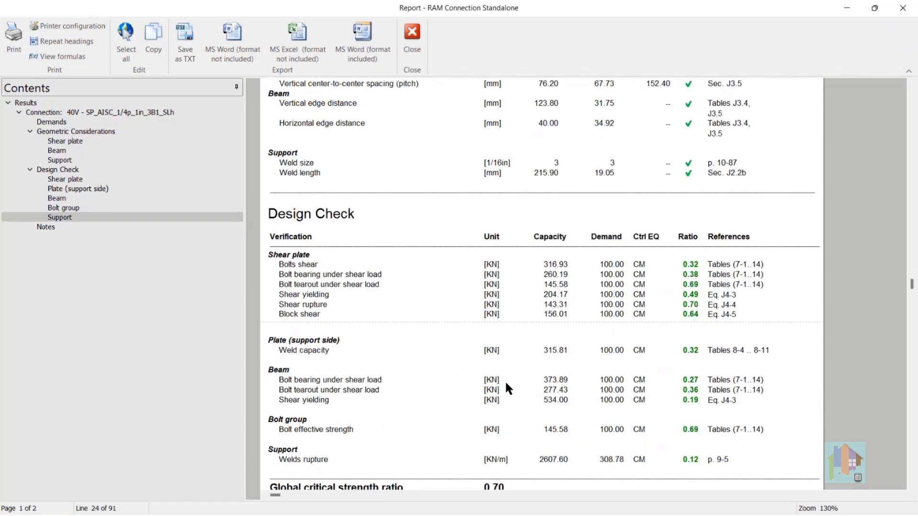
scroll(505, 381, up, 5)
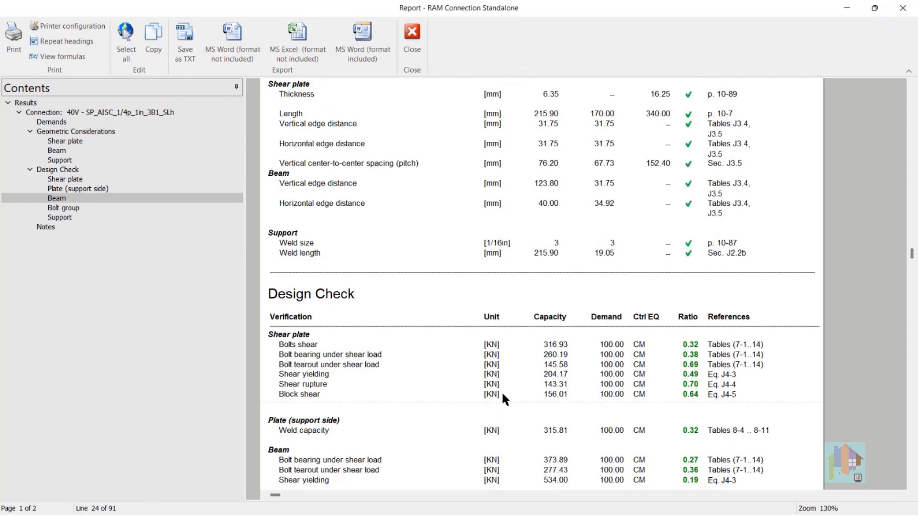
click(274, 110)
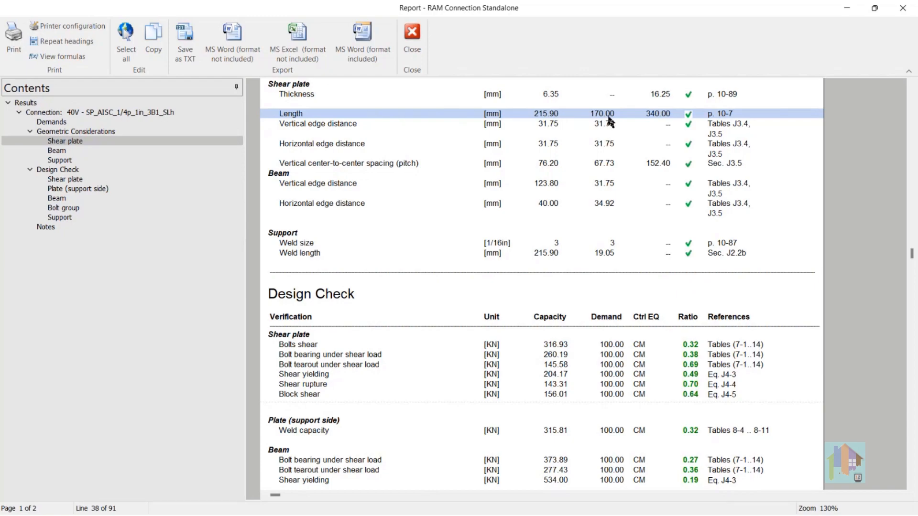
click(902, 8)
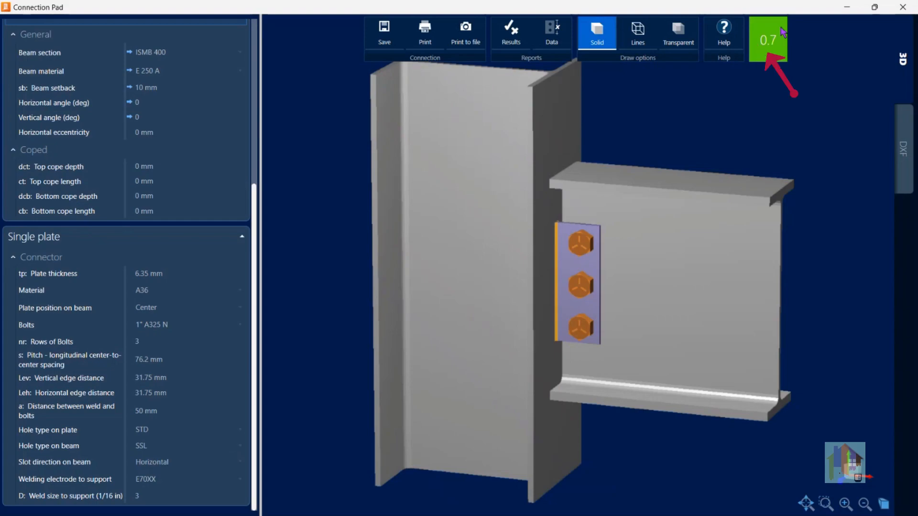
Step: Close joint 40's connection and look through the 1/4p and 1/2p templates in CG1's Side Plate Shear BCF table
click(900, 8)
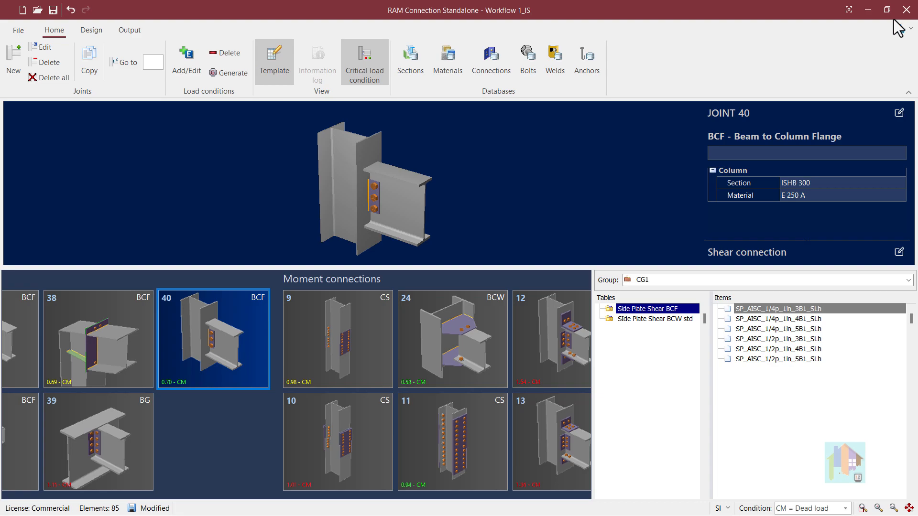
click(770, 308)
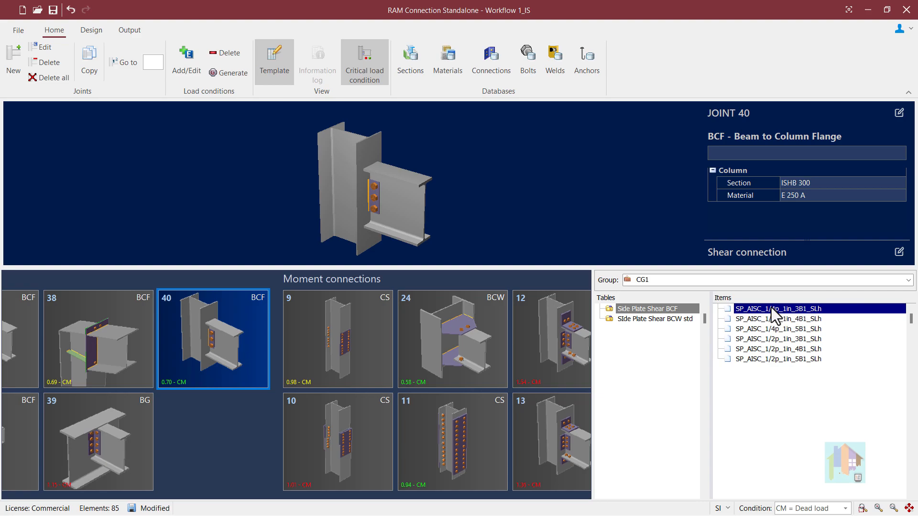
click(777, 339)
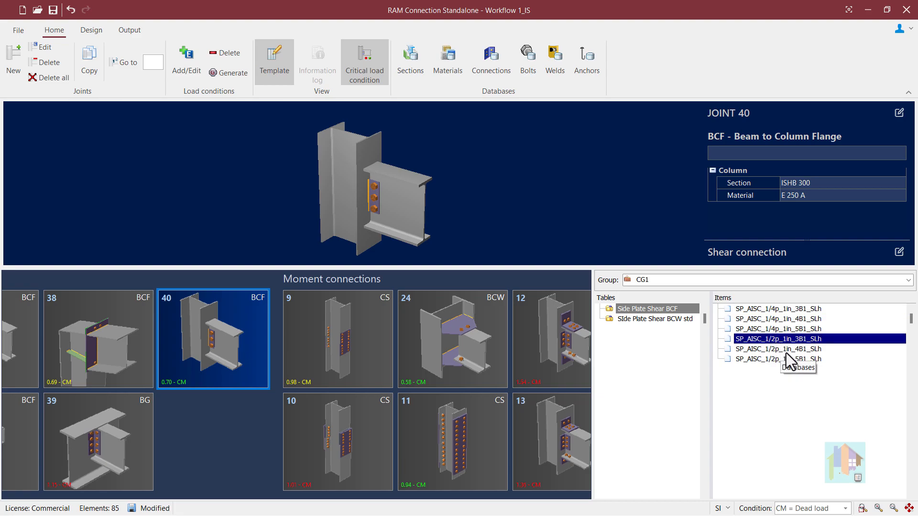
click(788, 350)
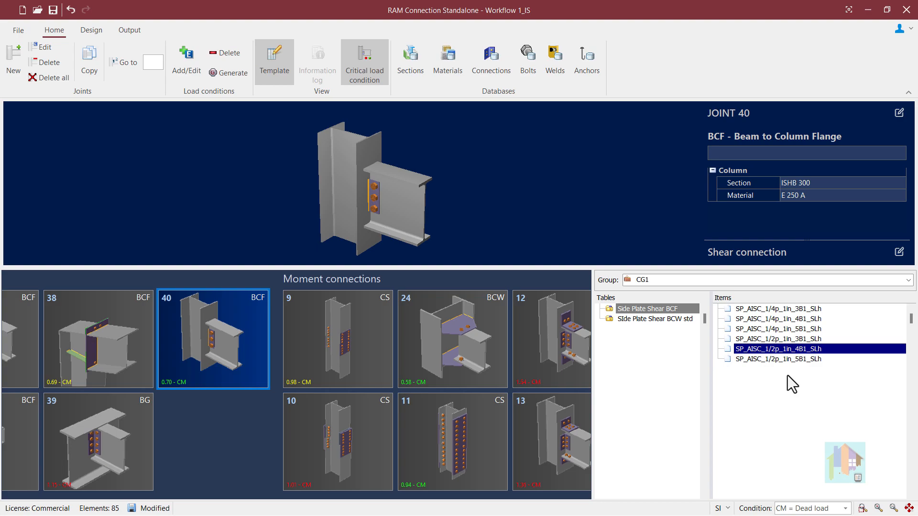
Step: Switch to the Excel workbook Book1 containing the Bentley.AISC.SPlateBCF template data
key(alt+Tab)
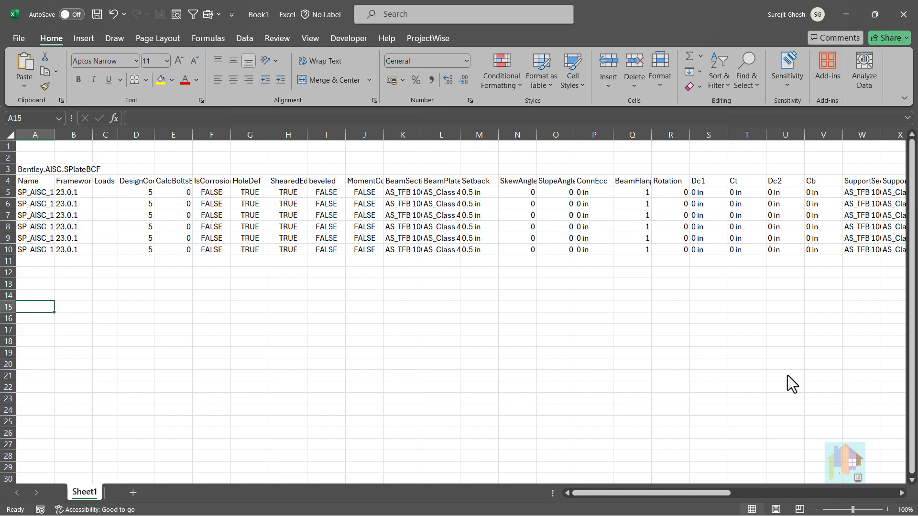